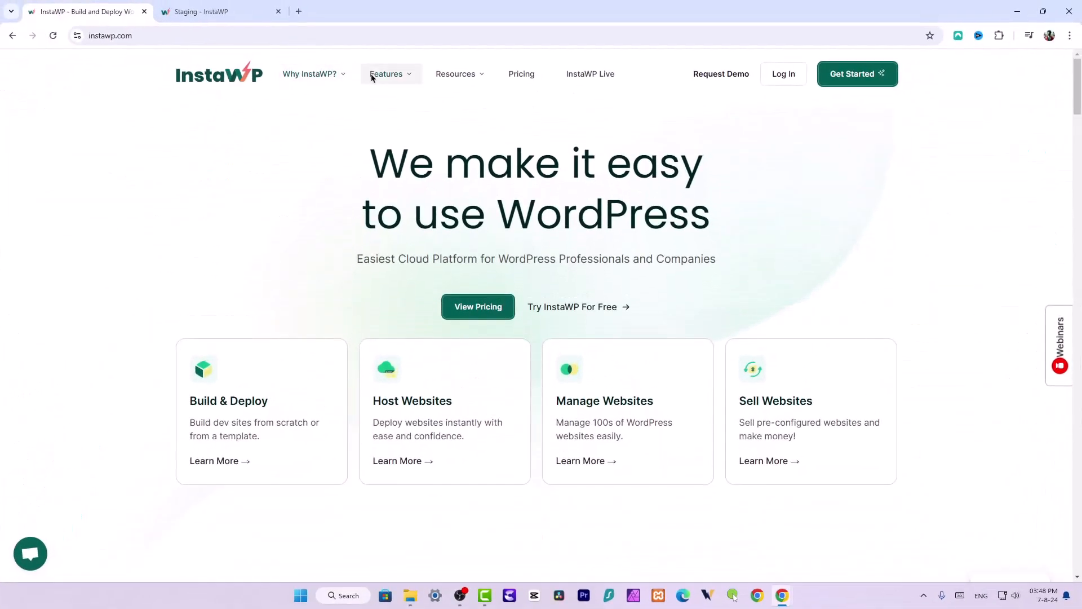
click(395, 75)
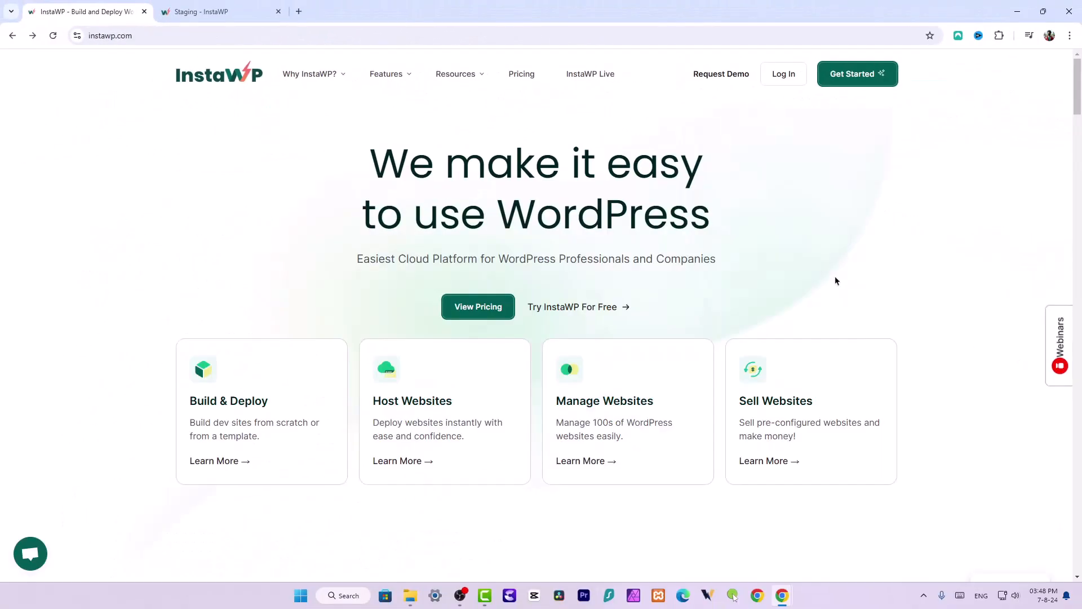
scroll(835, 280, down, 4)
scroll(789, 265, down, 20)
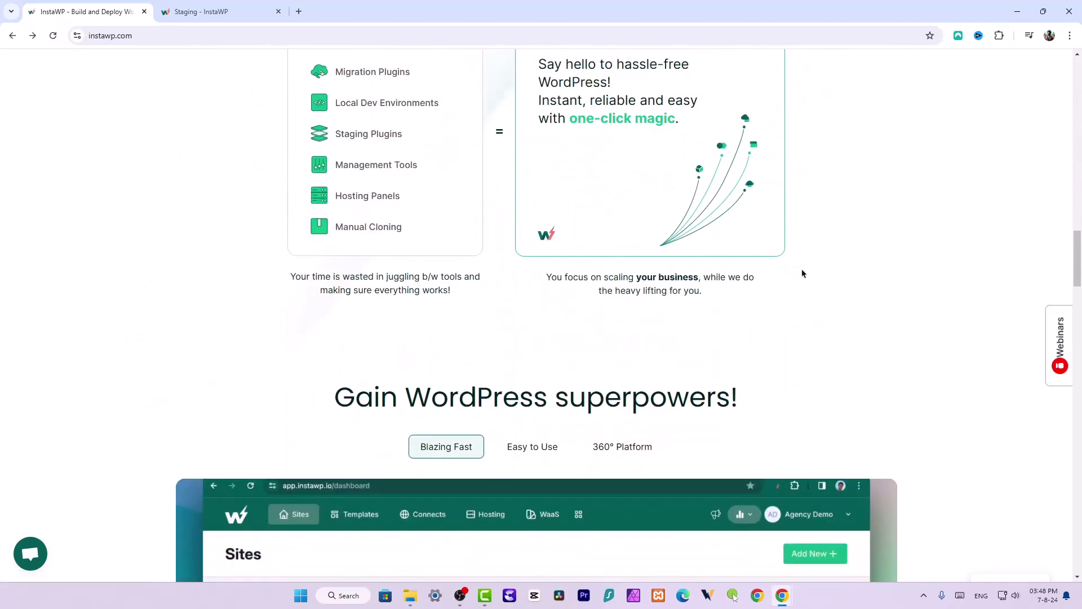
scroll(803, 273, up, 2)
scroll(803, 273, down, 15)
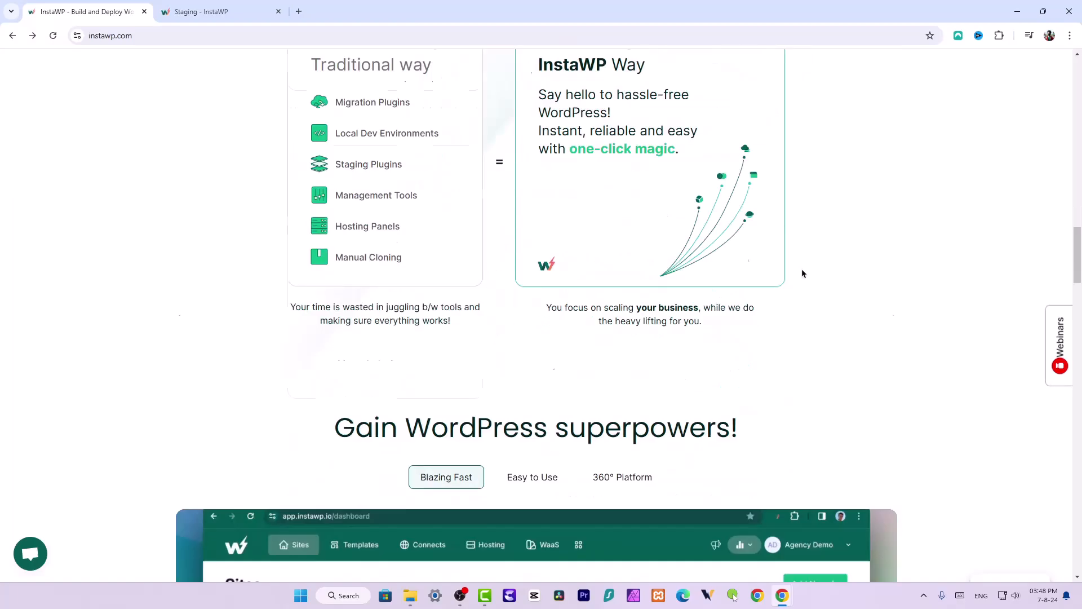
scroll(803, 273, down, 15)
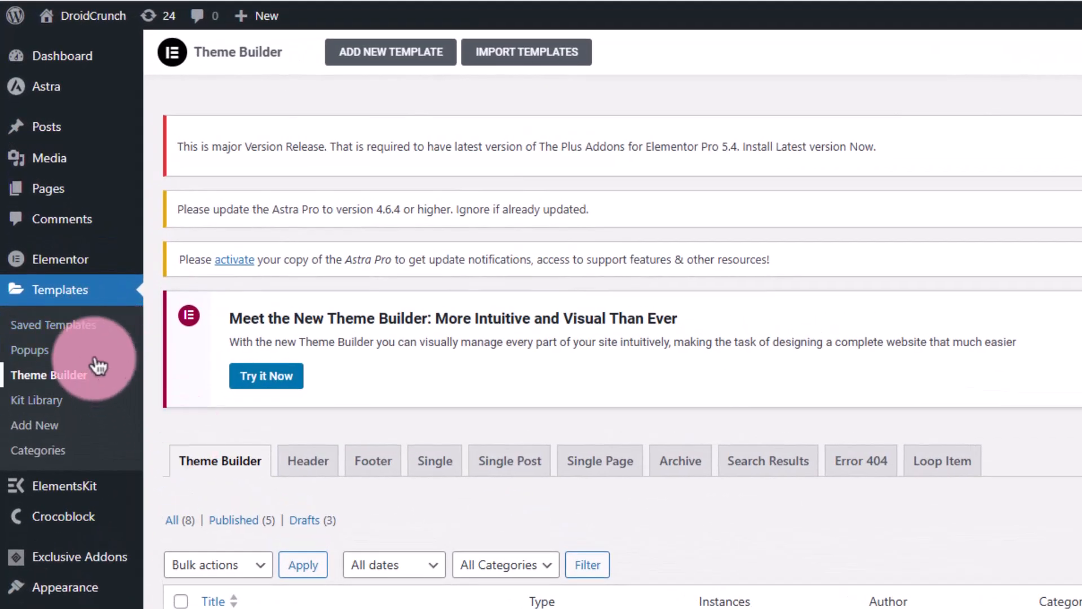
From Saved Templates, create a new template of type Popup named Popup v1
click(81, 329)
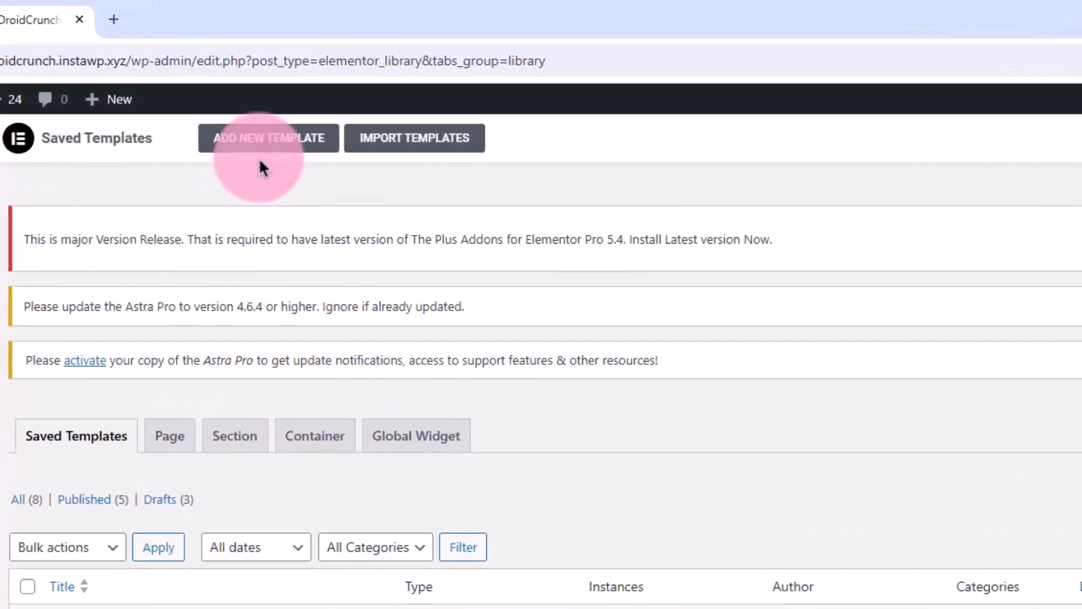
click(262, 146)
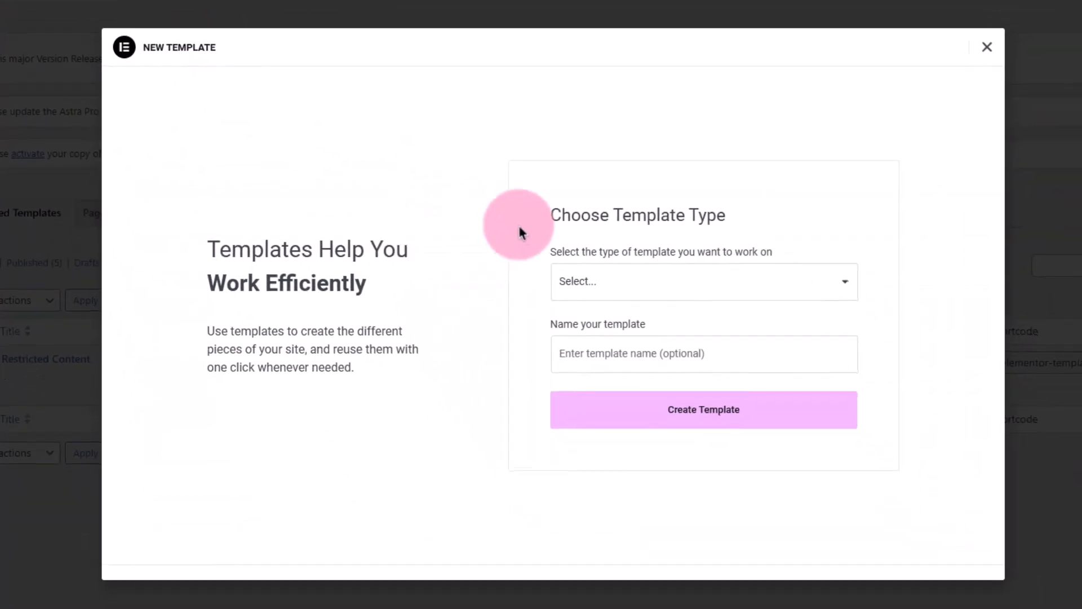
click(587, 269)
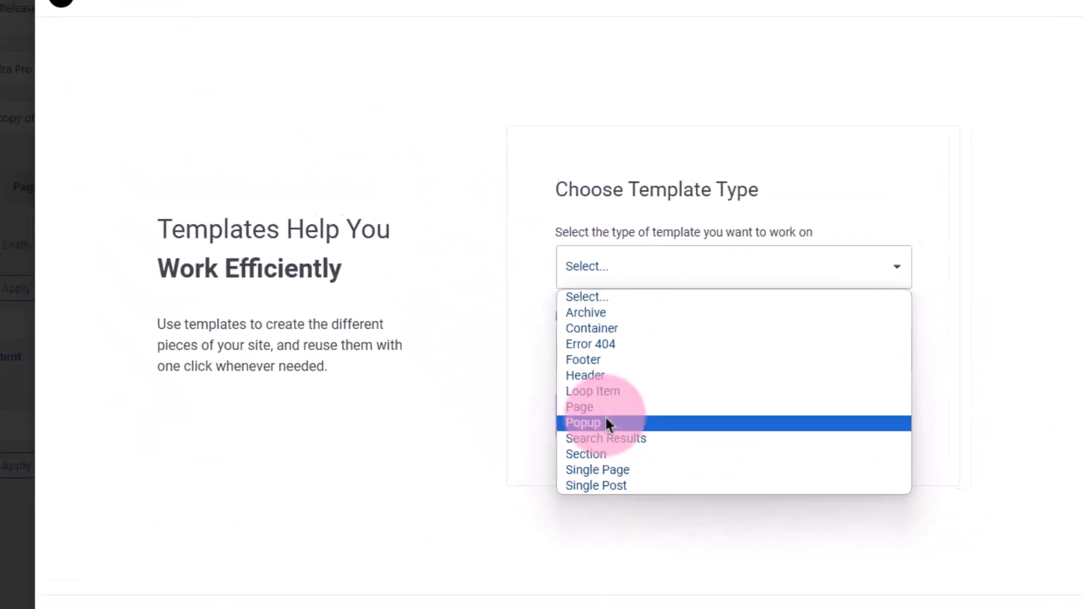
click(589, 415)
click(671, 360)
text(Popu)
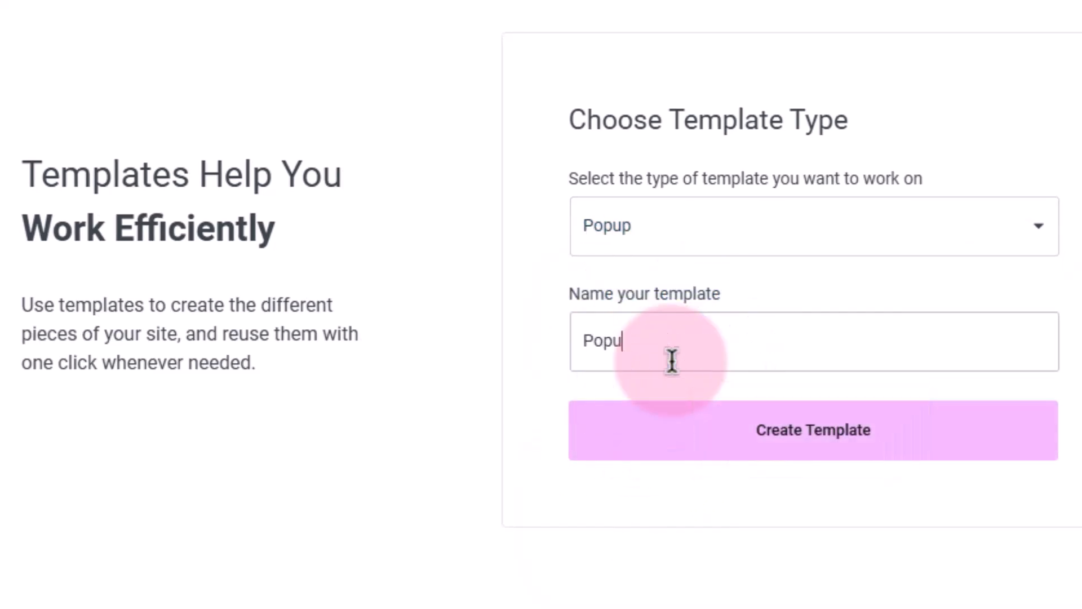
text(p v1)
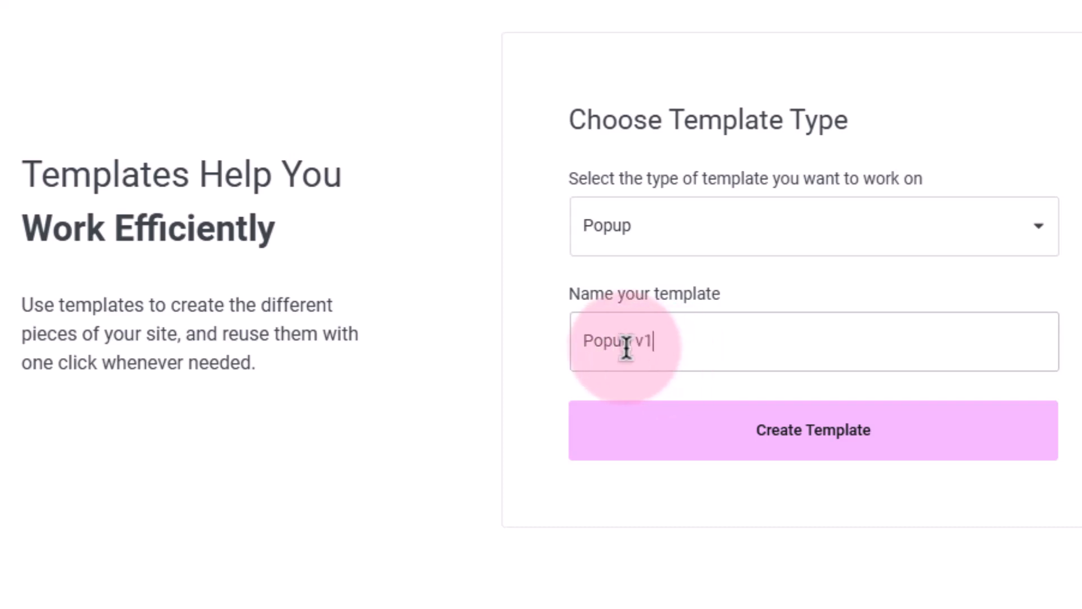
drag(640, 345, 657, 344)
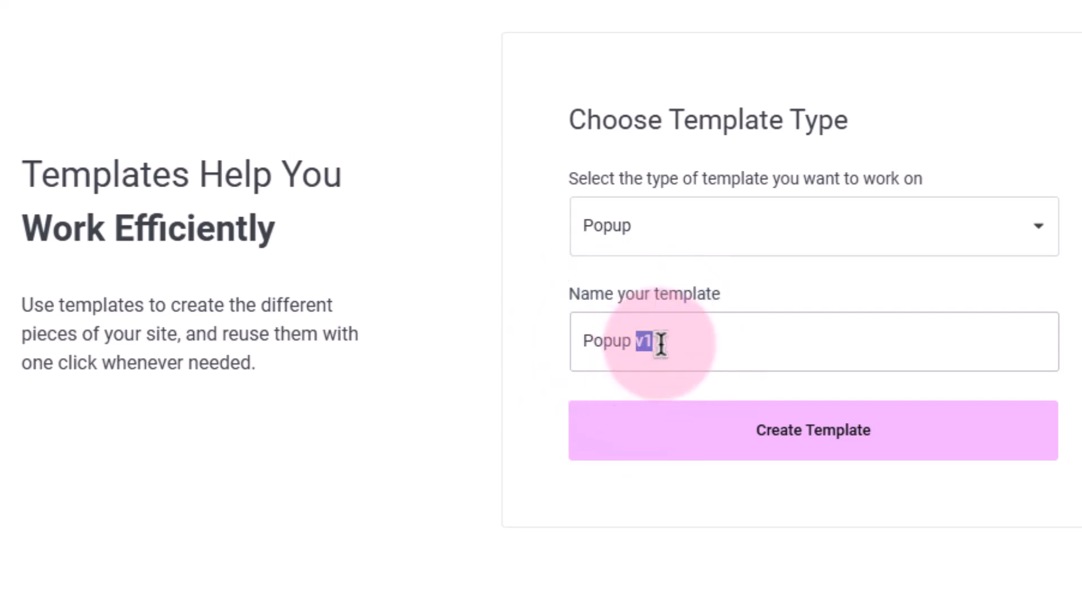
drag(586, 336, 673, 337)
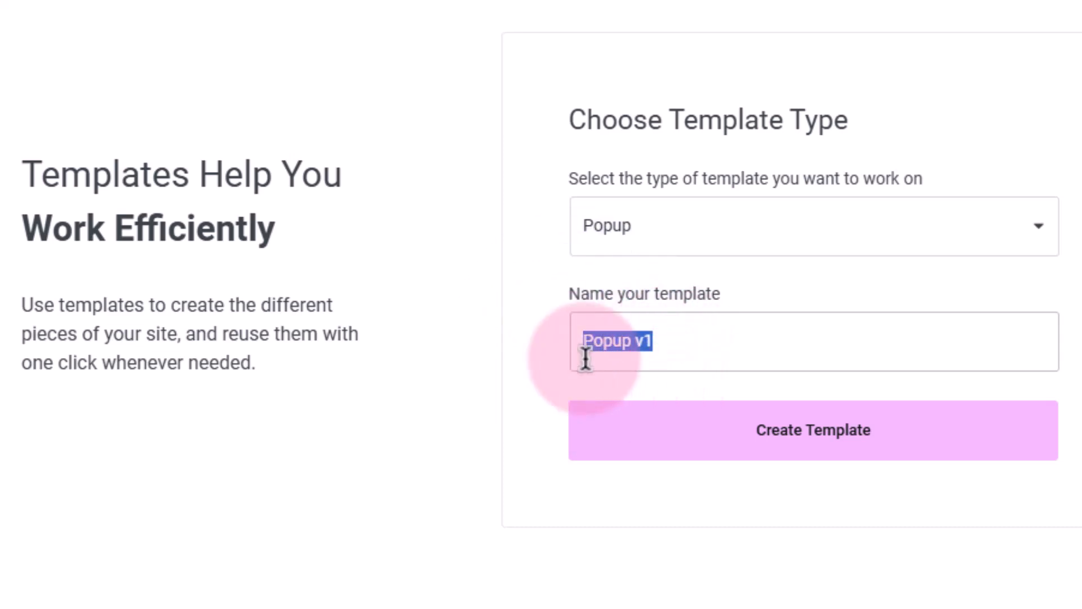
click(670, 346)
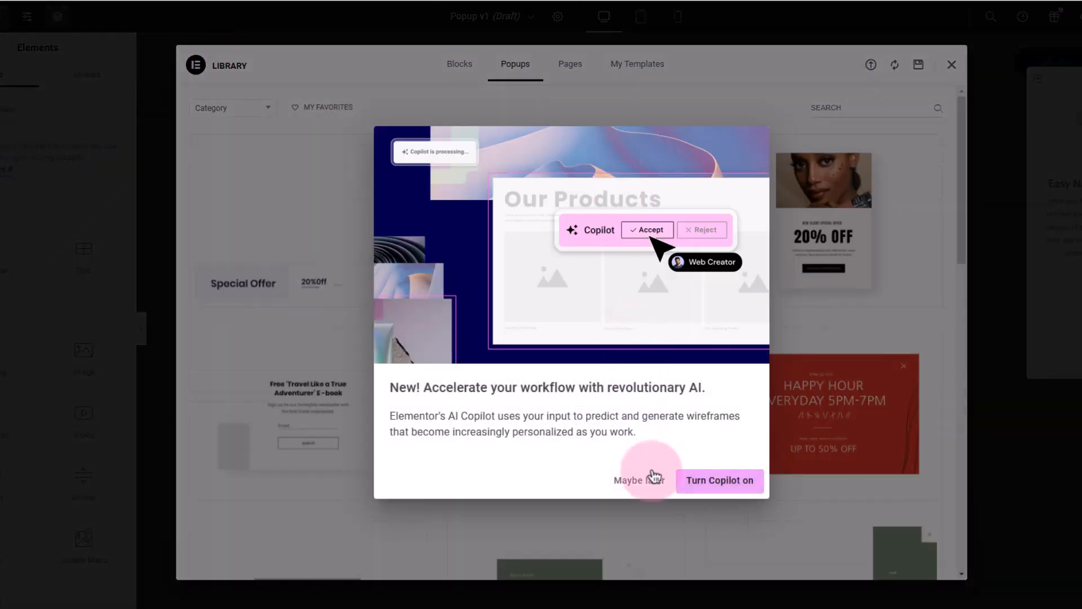
Dismiss the Copilot offer, browse the popup designs in the template library, and close the library without inserting one
click(846, 280)
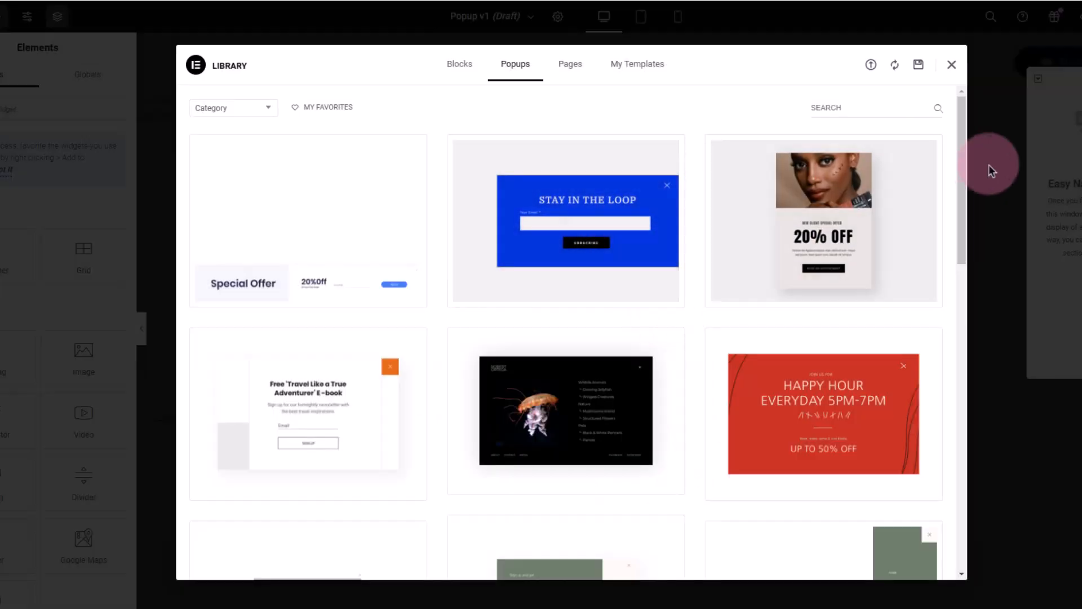
drag(962, 166, 961, 436)
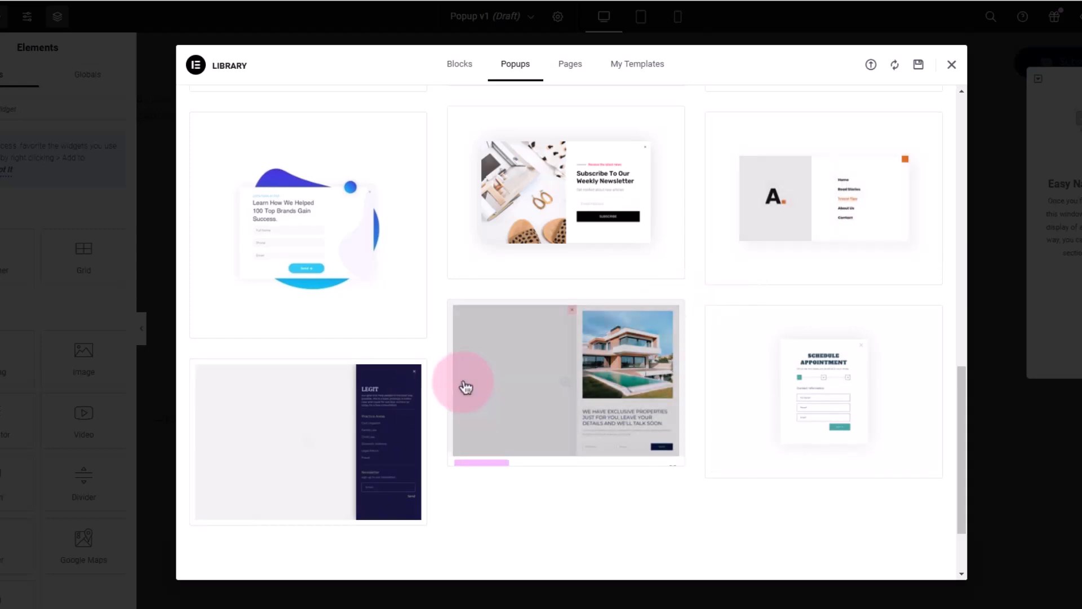
scroll(453, 384, down, 2)
scroll(620, 374, up, 6)
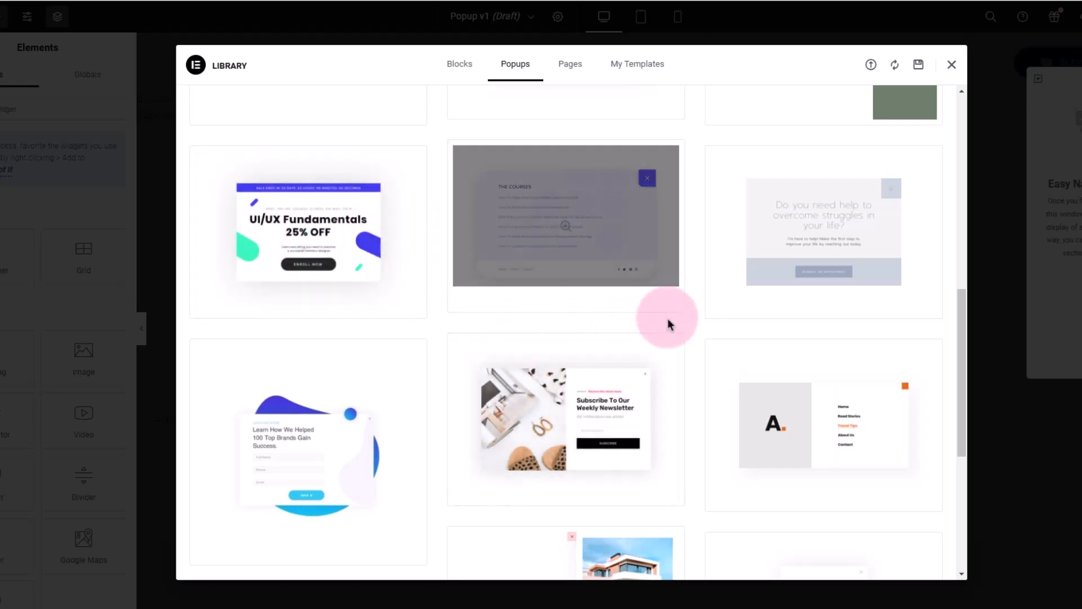
scroll(733, 394, down, 2)
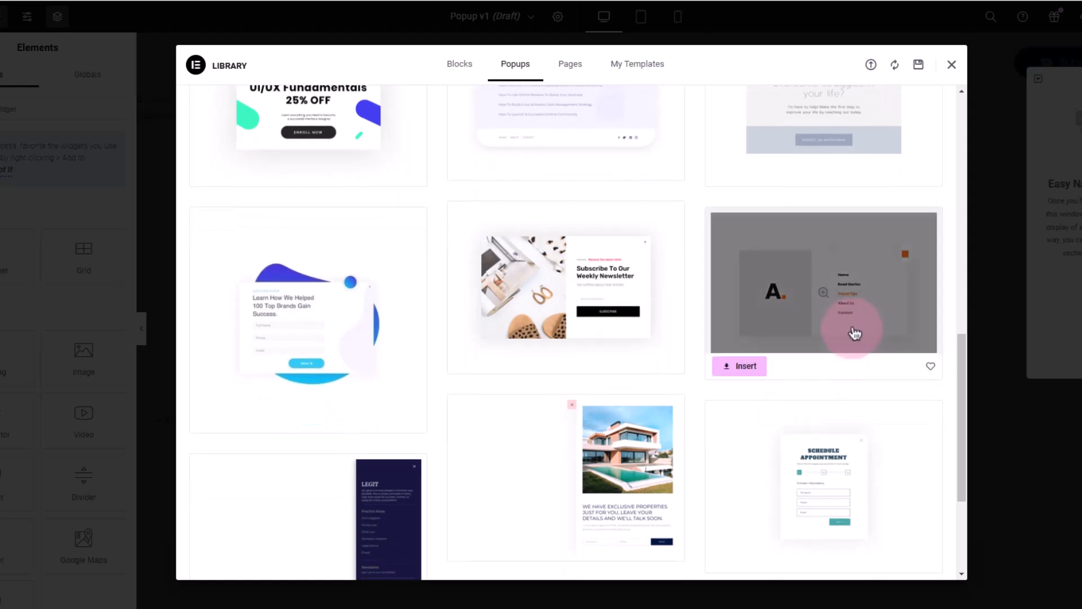
scroll(524, 423, down, 3)
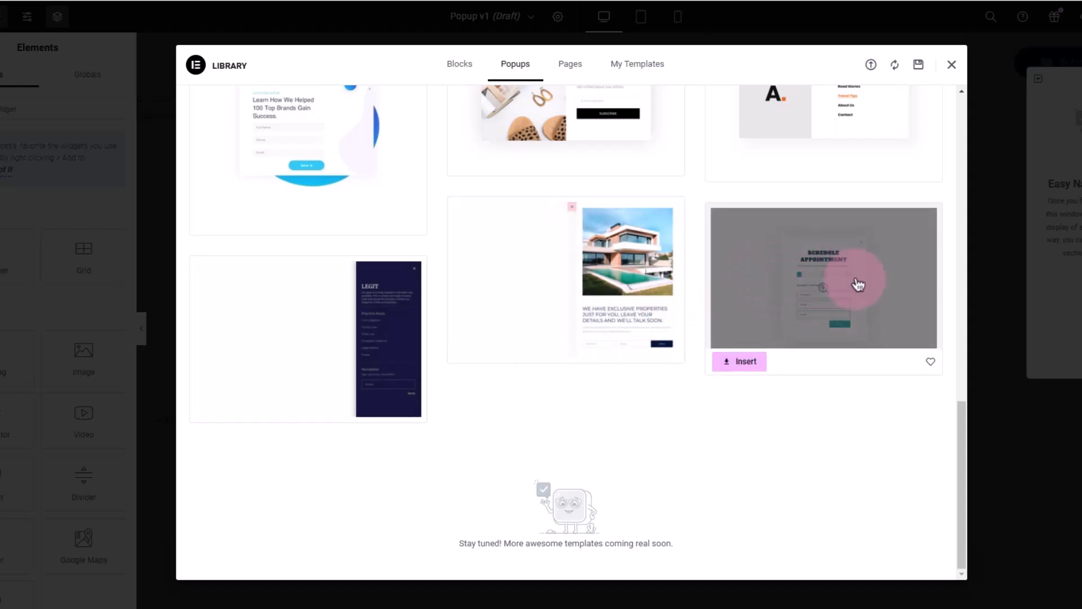
scroll(355, 158, up, 3)
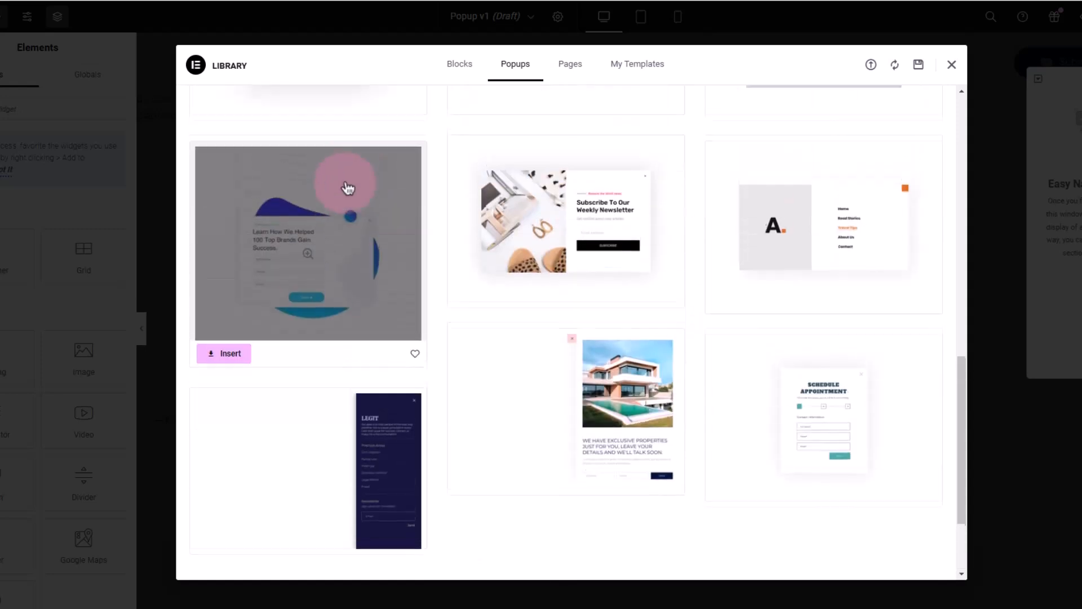
scroll(671, 217, up, 8)
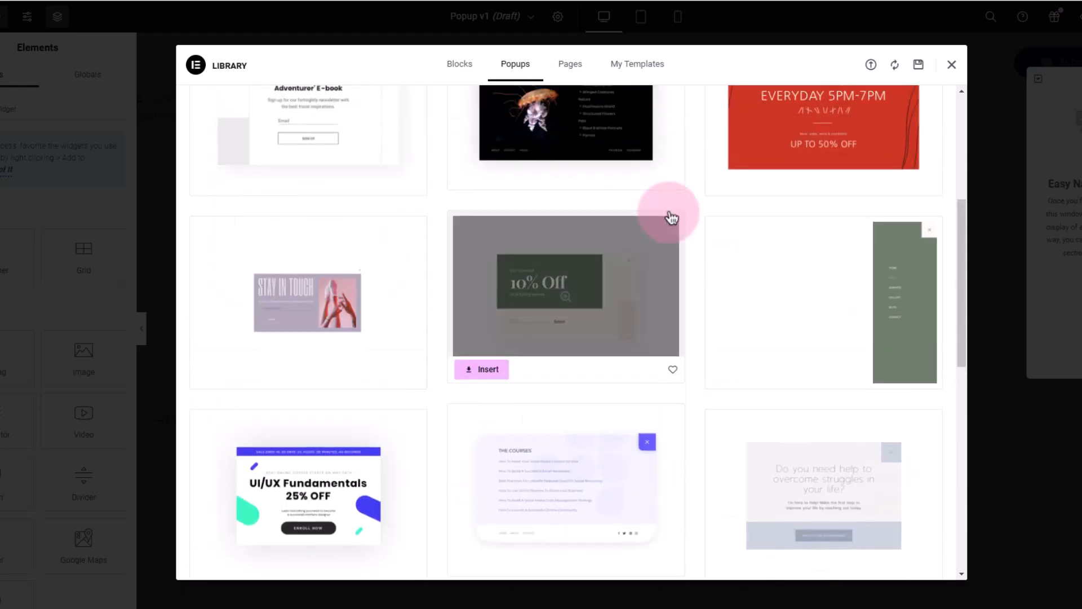
scroll(671, 223, down, 5)
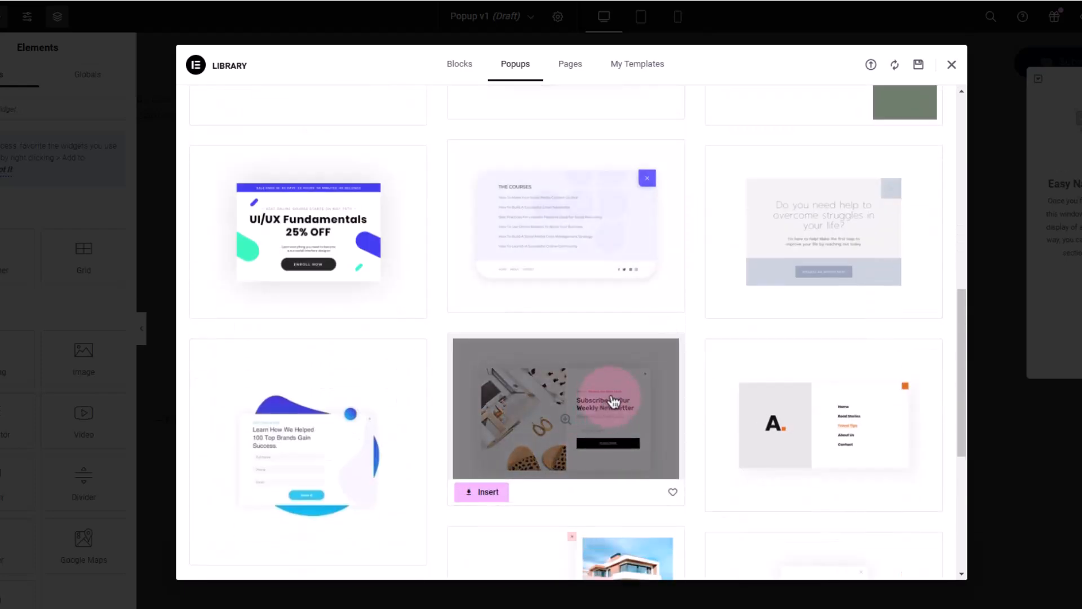
scroll(609, 408, up, 5)
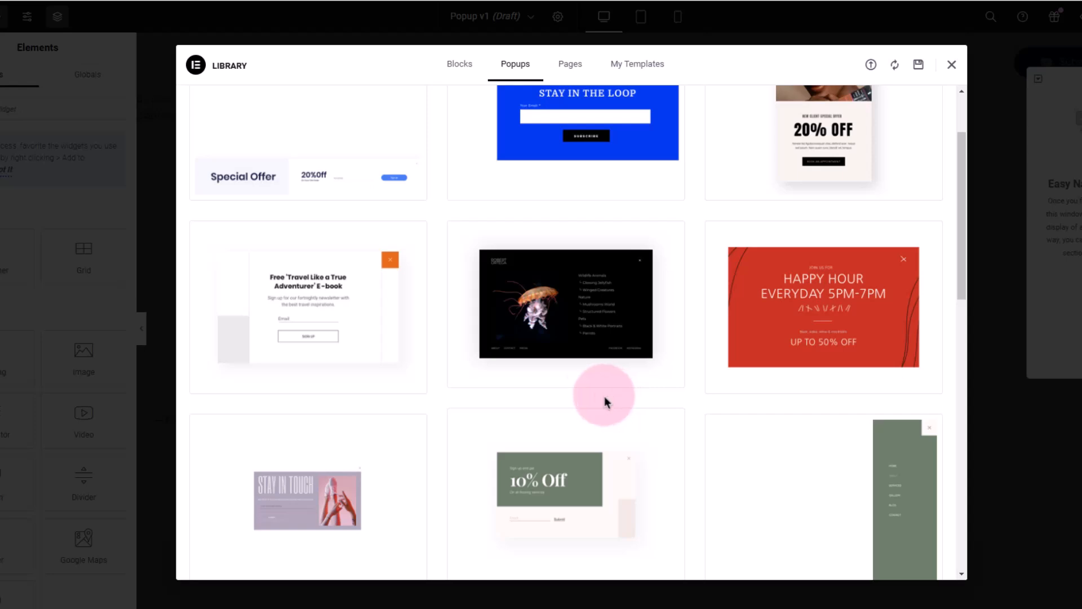
mouse_move(563, 368)
scroll(766, 431, down, 10)
mouse_move(356, 383)
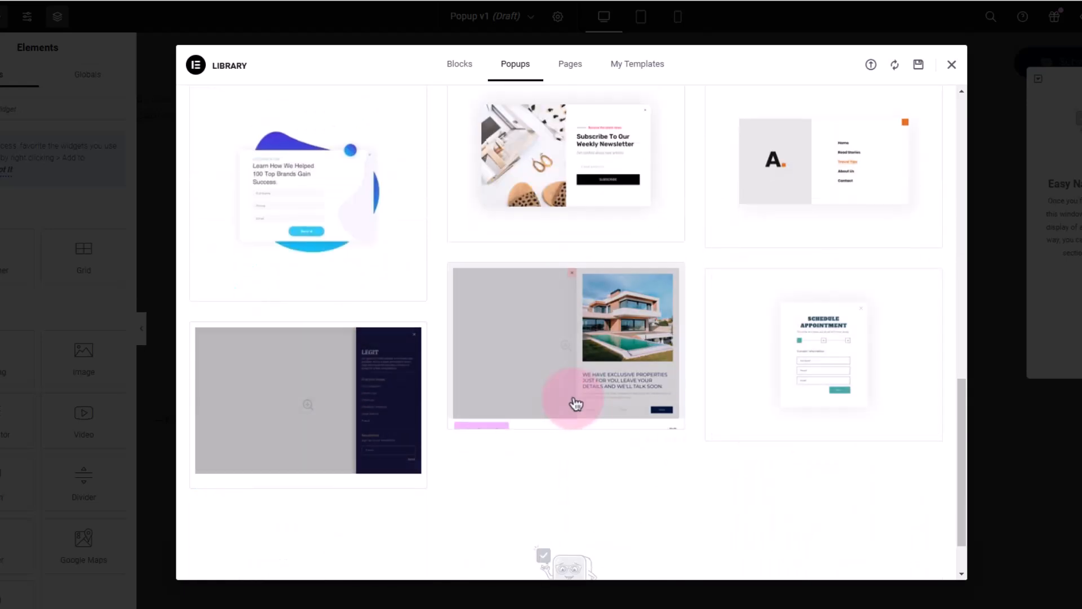
mouse_move(741, 368)
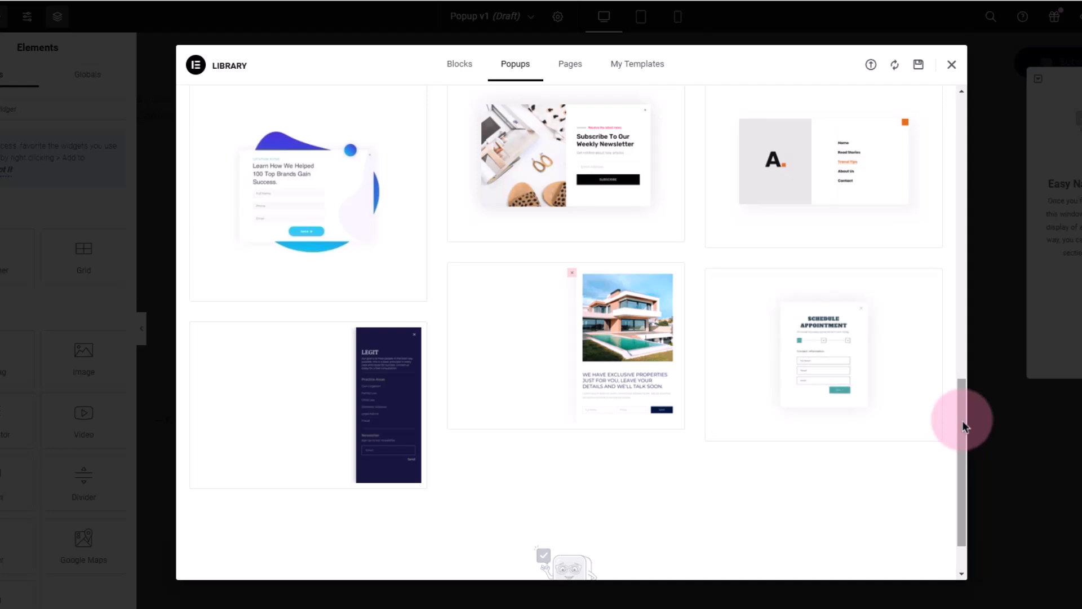
drag(962, 421, 945, 127)
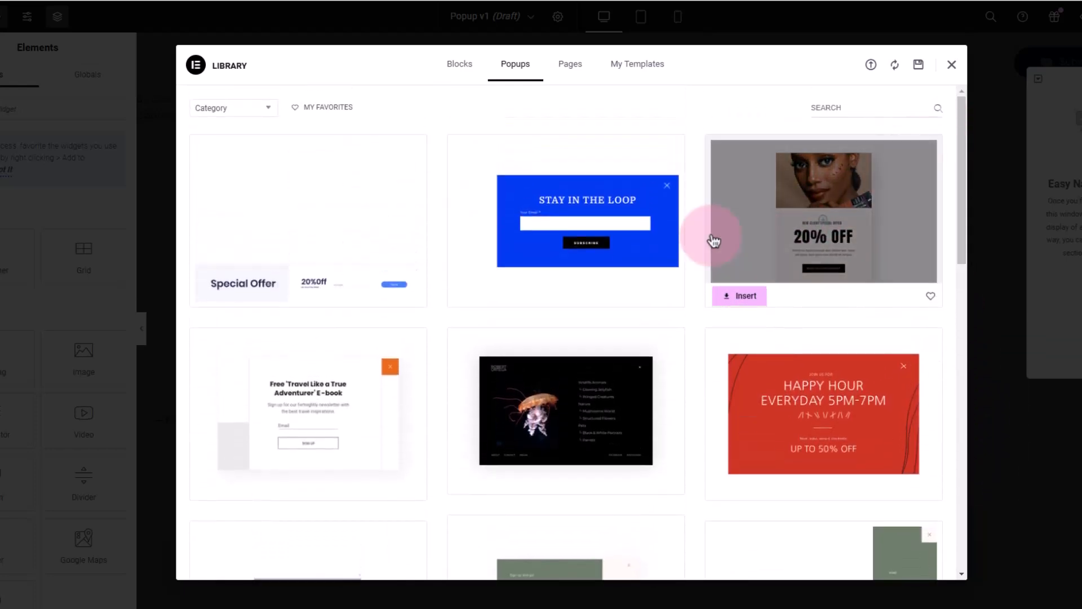
mouse_move(571, 244)
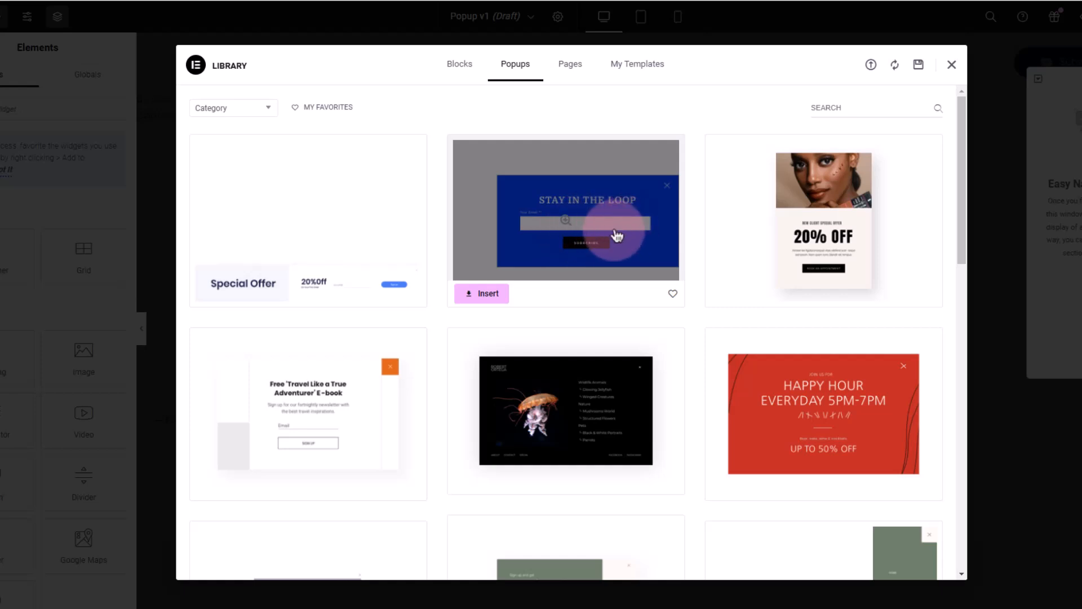
mouse_move(804, 200)
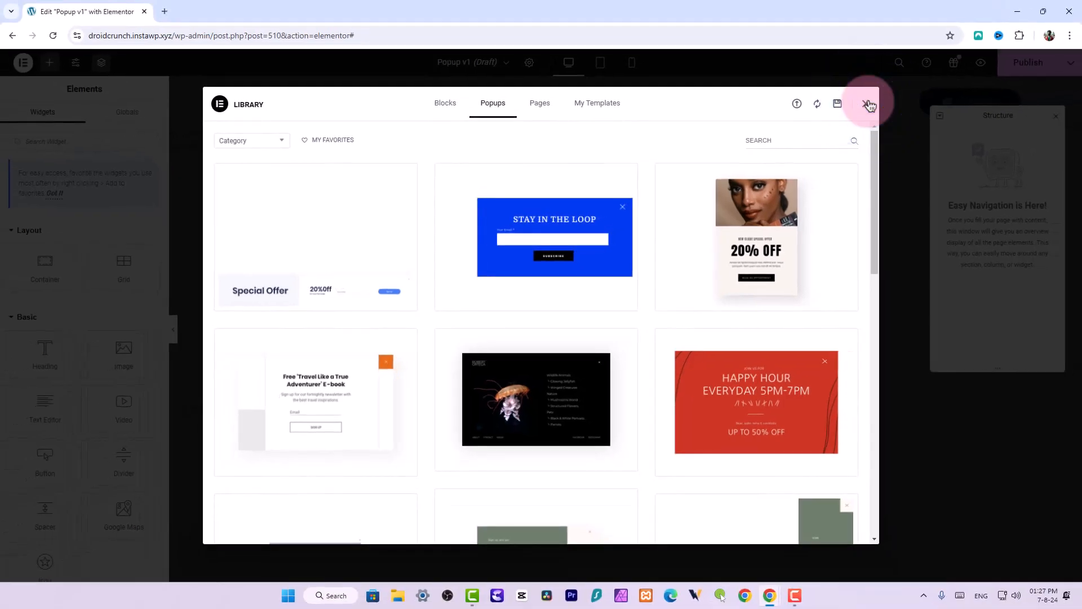
click(925, 77)
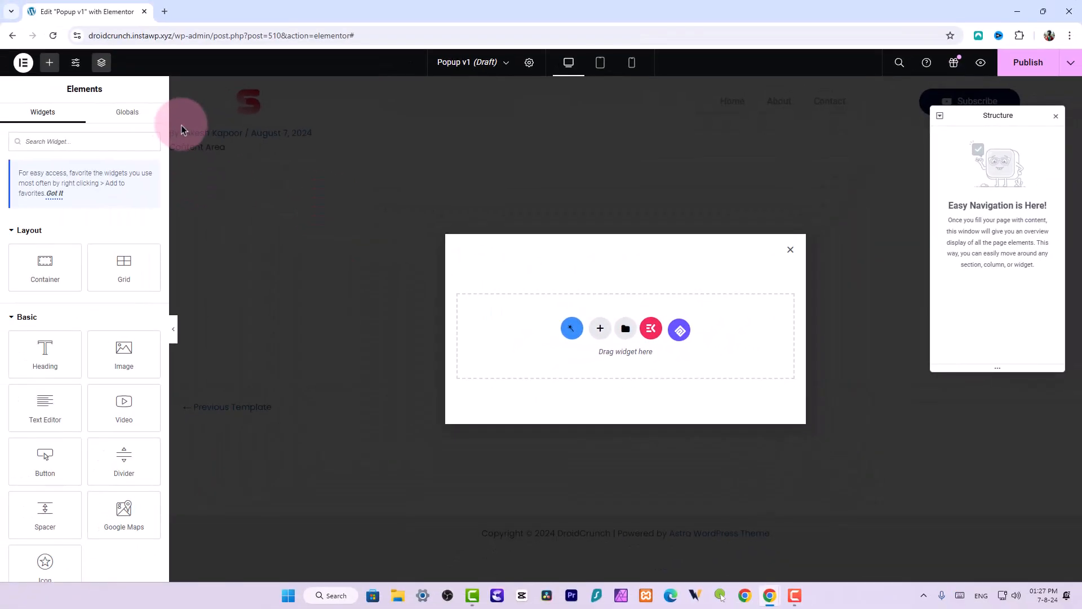
Open the popup settings and set the popup's horizontal position to left
click(530, 62)
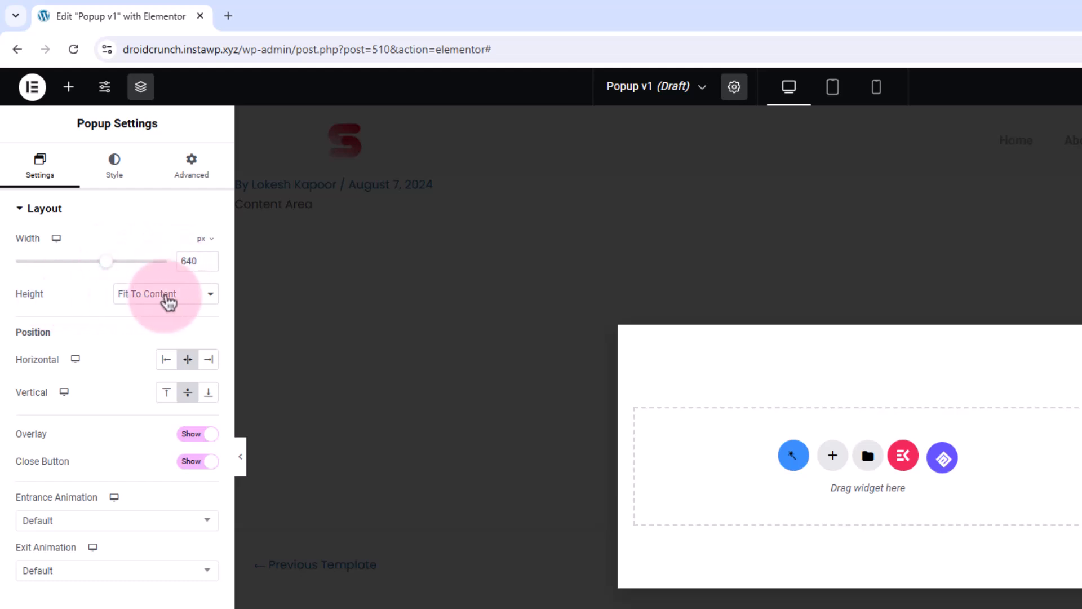
click(168, 299)
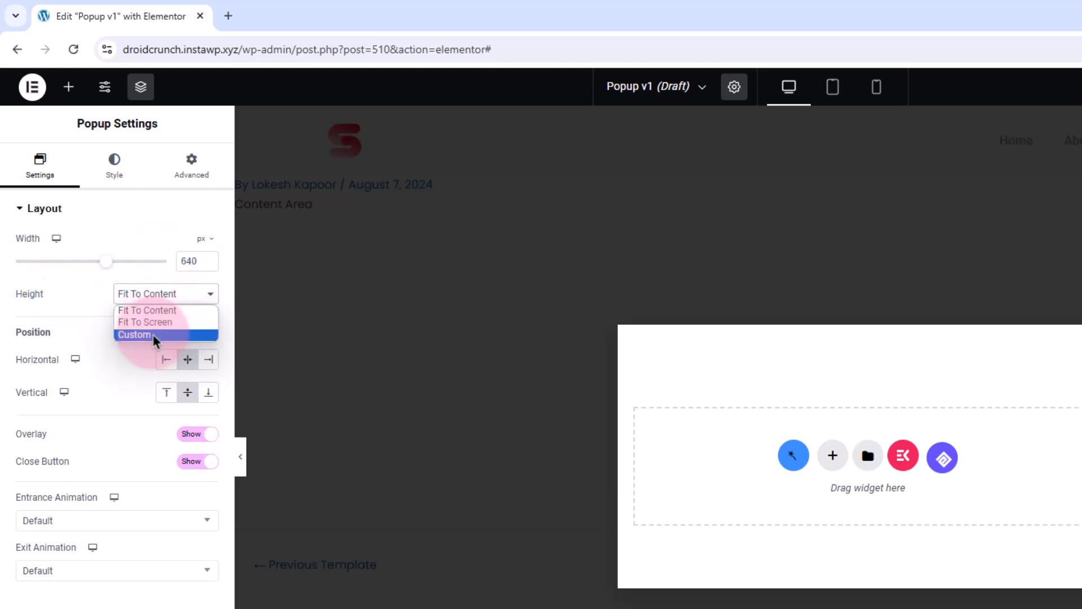
click(157, 310)
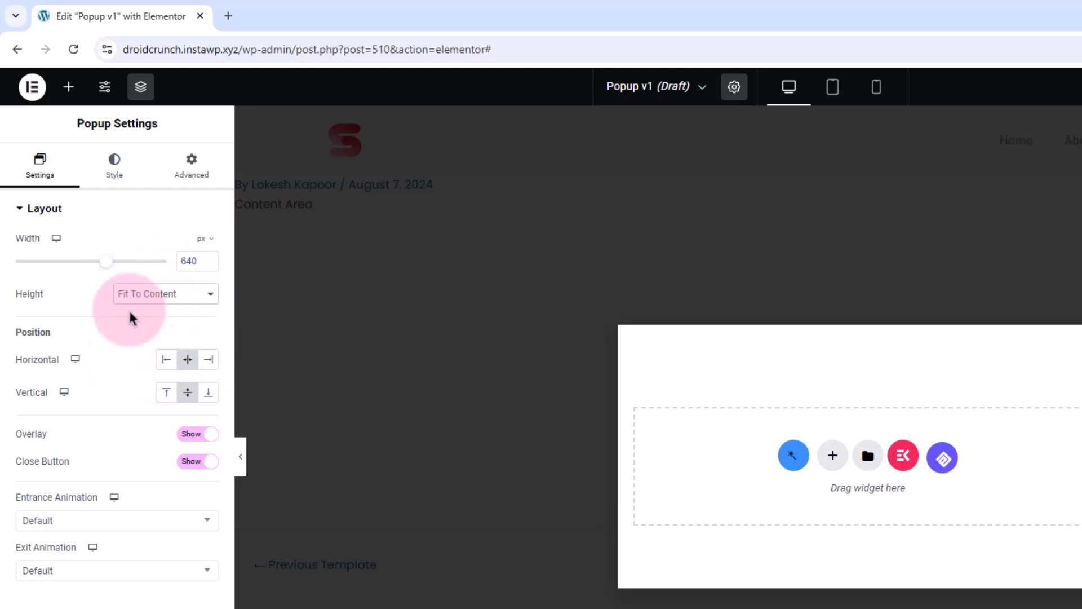
click(164, 366)
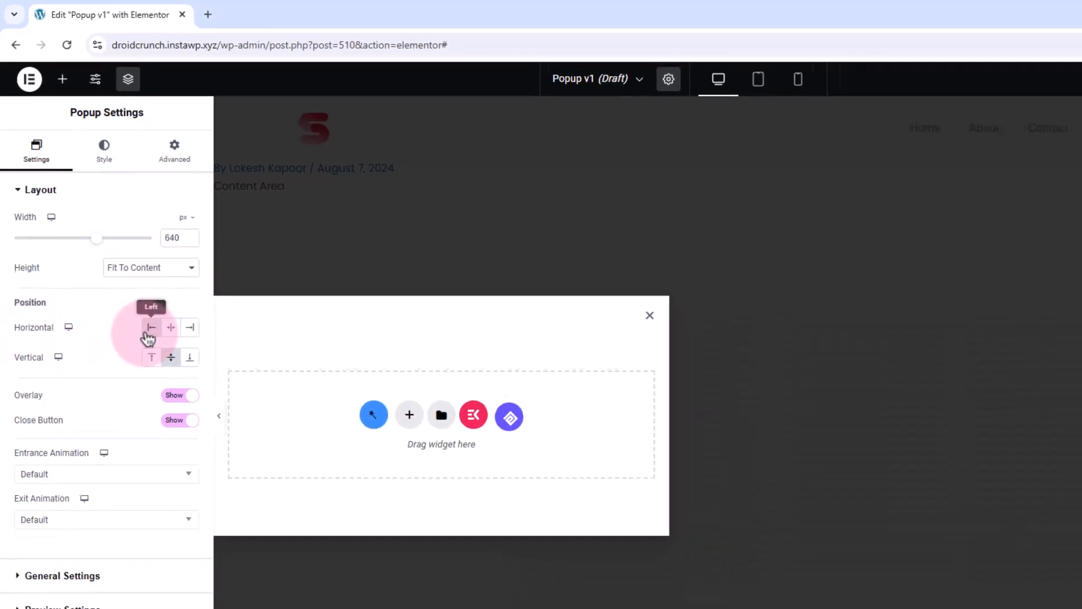
Set the popup height to Fit To Screen
click(131, 270)
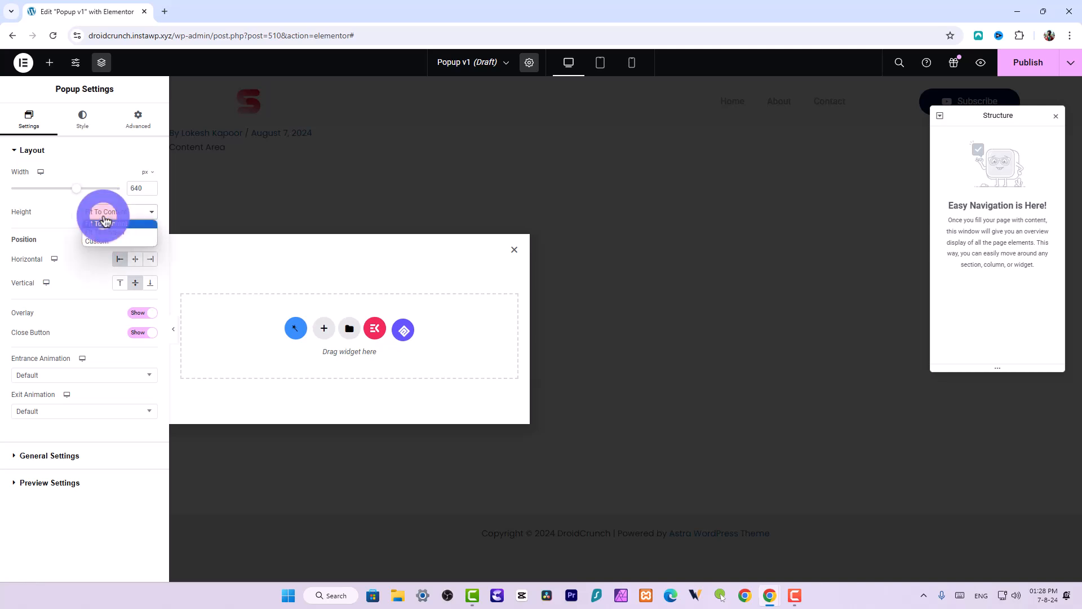
click(105, 233)
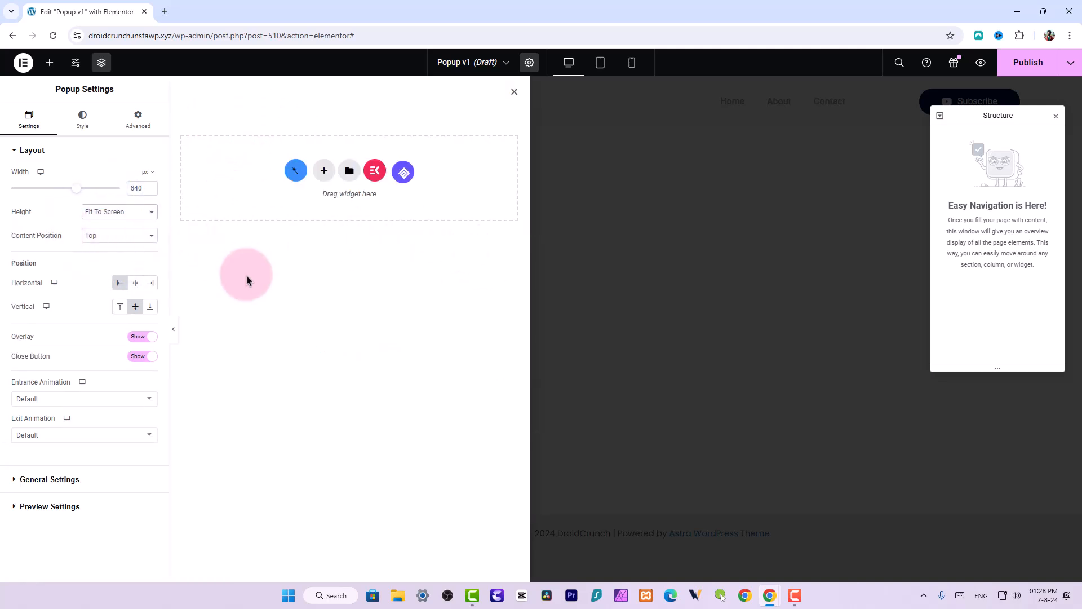
Set the popup width to 370 px and align it horizontally to the right
drag(76, 190, 45, 191)
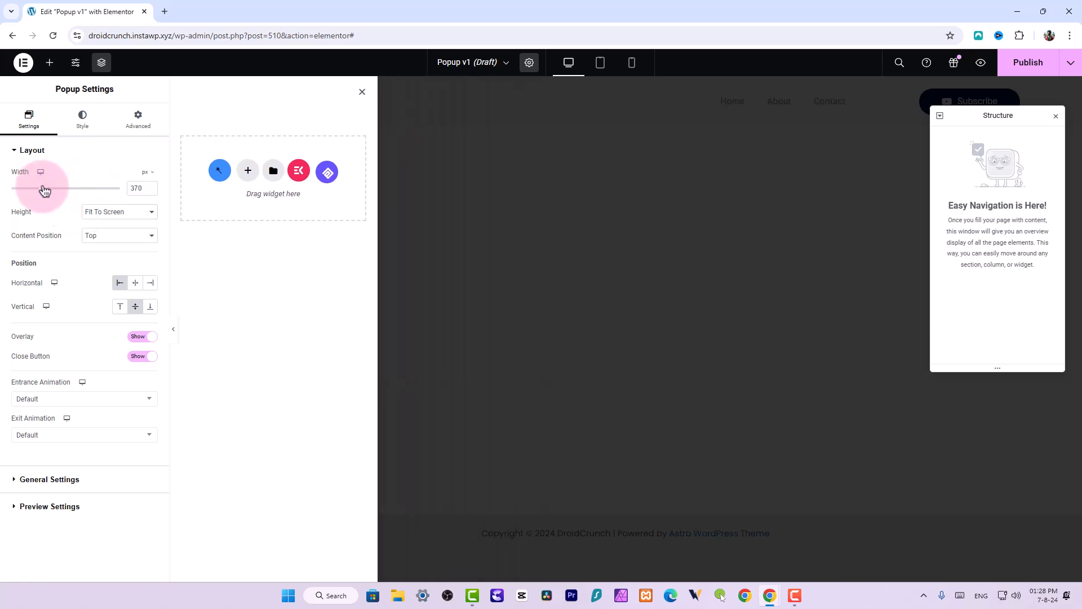
click(151, 283)
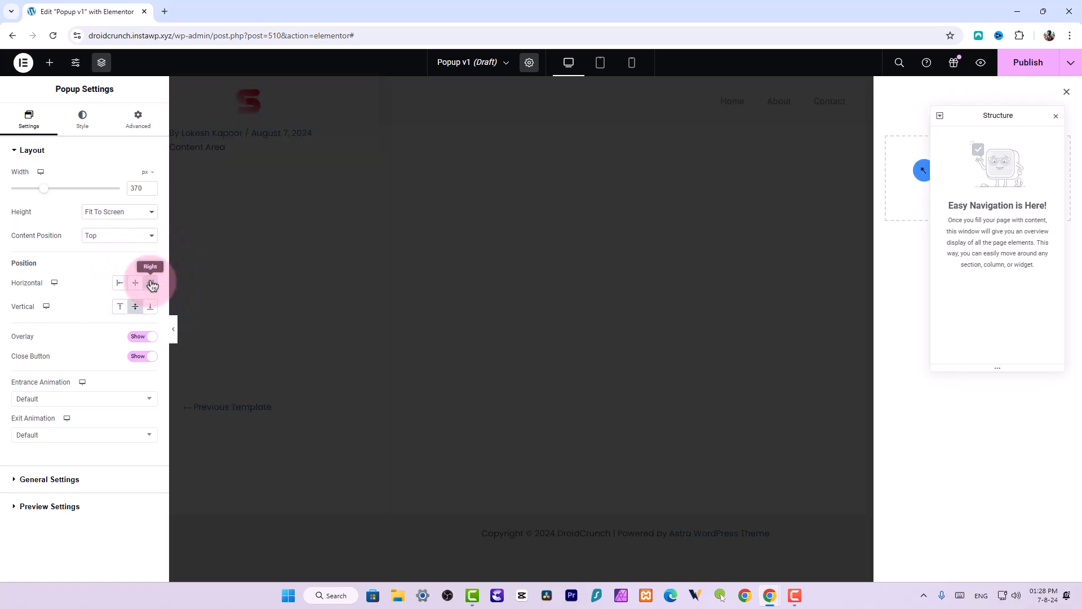
Close the structure panel and try the popup with Fit To Content height, centred horizontally
click(1055, 117)
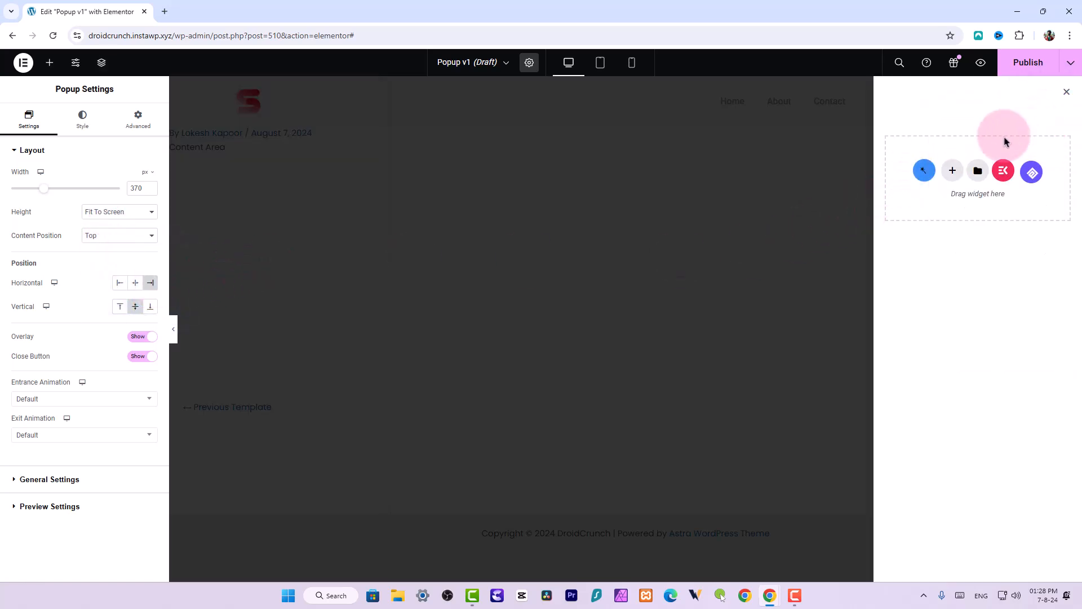
click(97, 217)
click(104, 230)
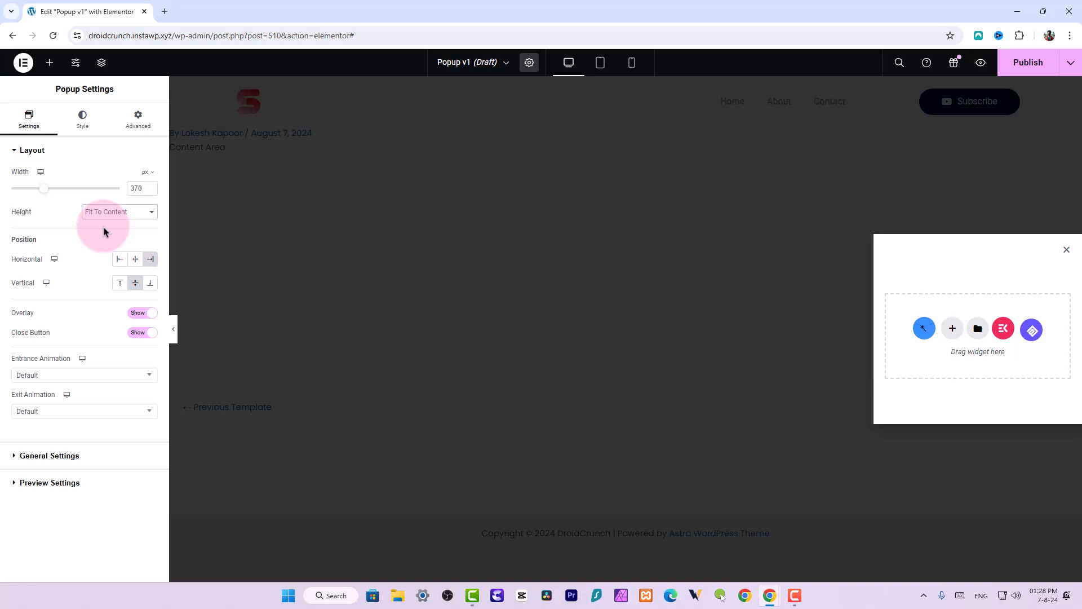
click(135, 259)
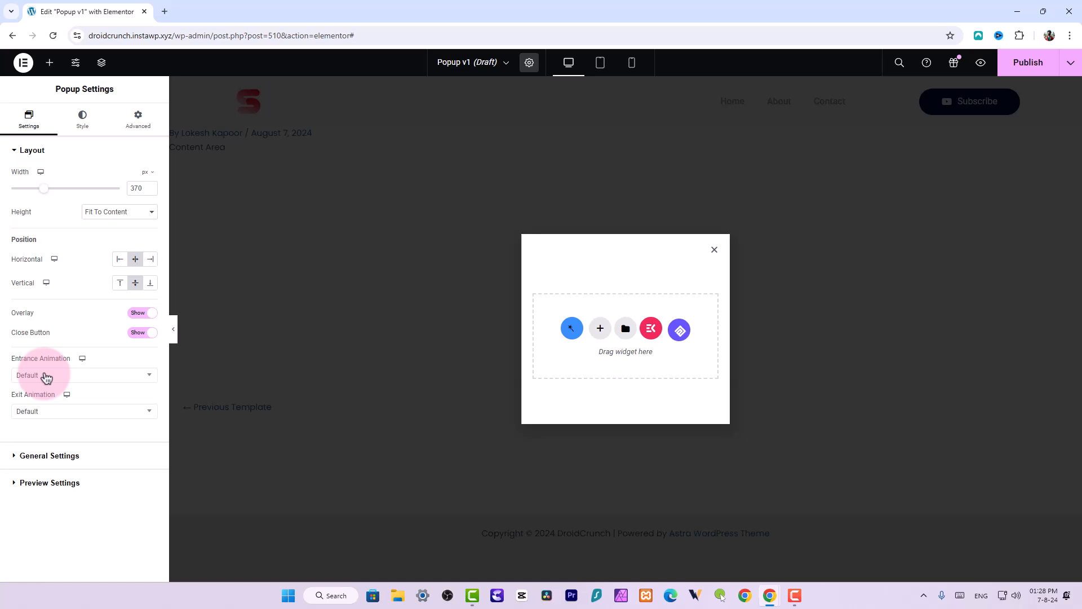
Align the popup horizontally to the left and set its height to Fit To Screen
click(120, 261)
click(135, 213)
click(131, 233)
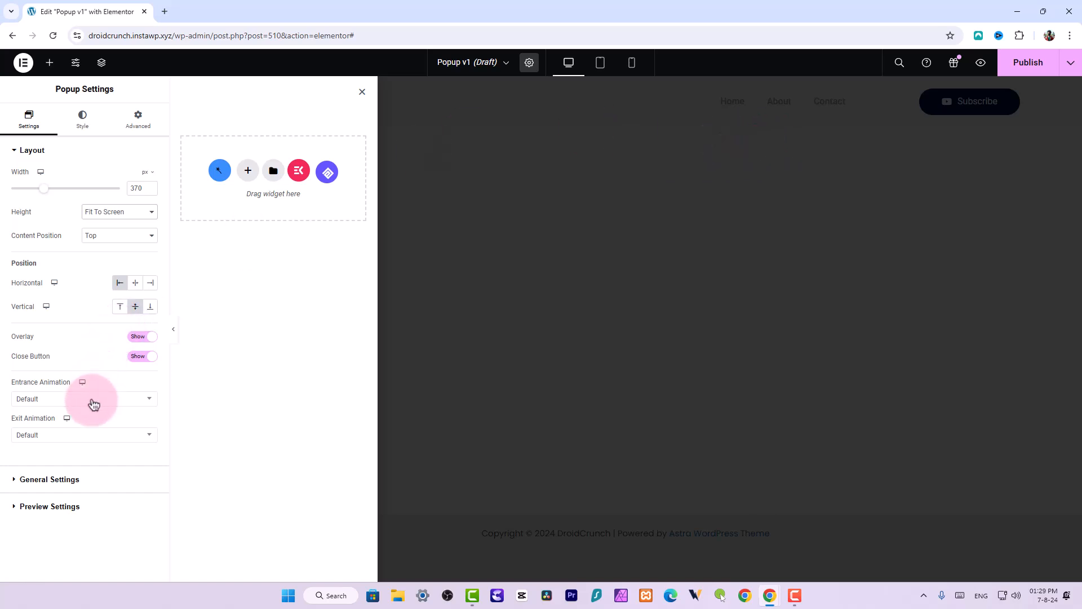
Try Slide In Right, then set the popup's entrance animation to Slide In Left
click(37, 401)
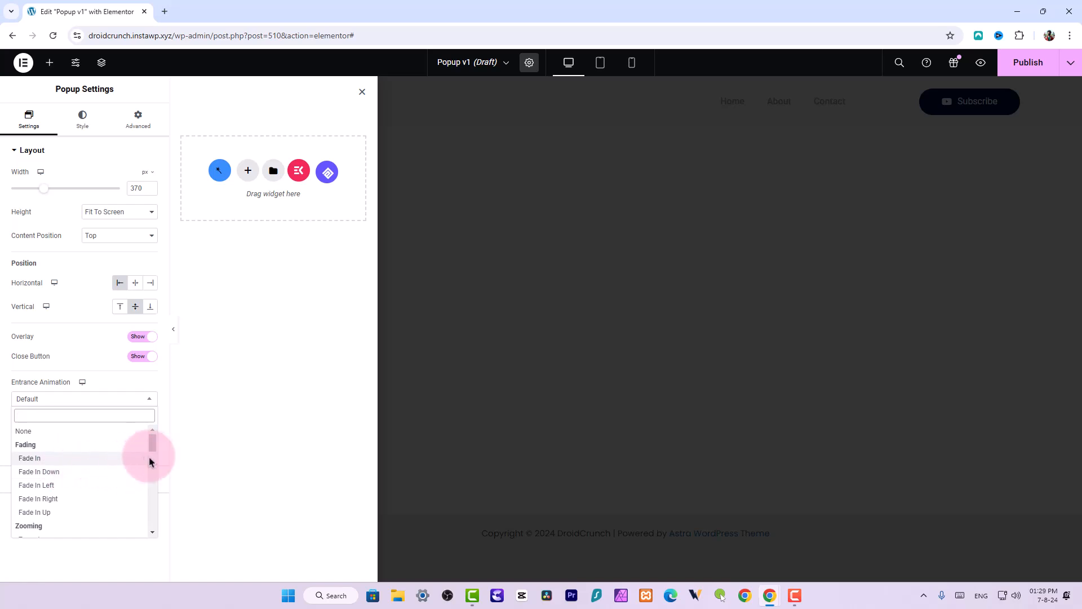
drag(152, 450, 153, 490)
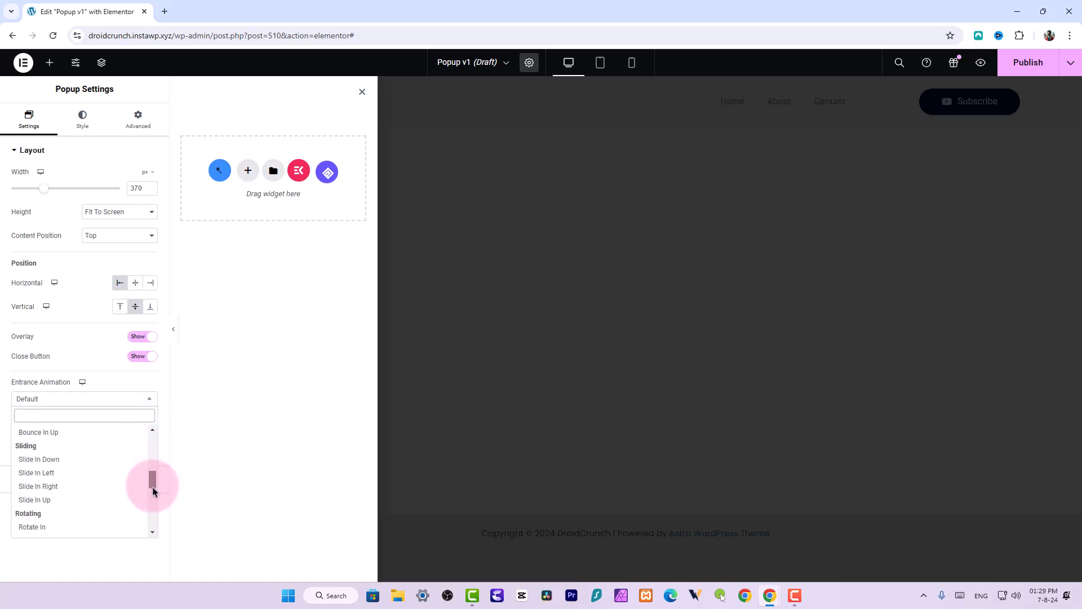
click(61, 485)
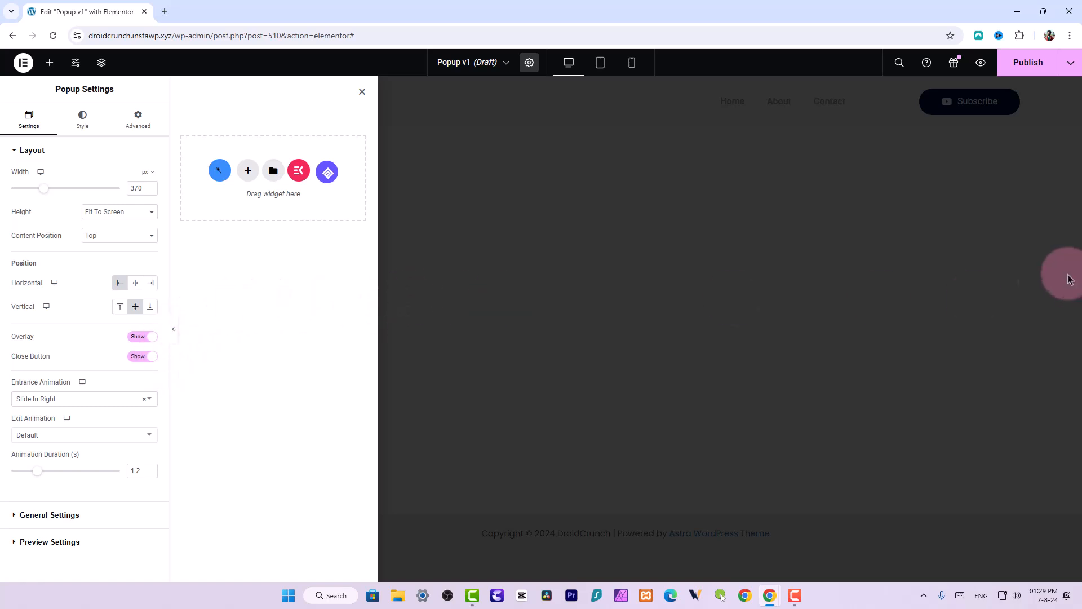
click(122, 399)
click(90, 432)
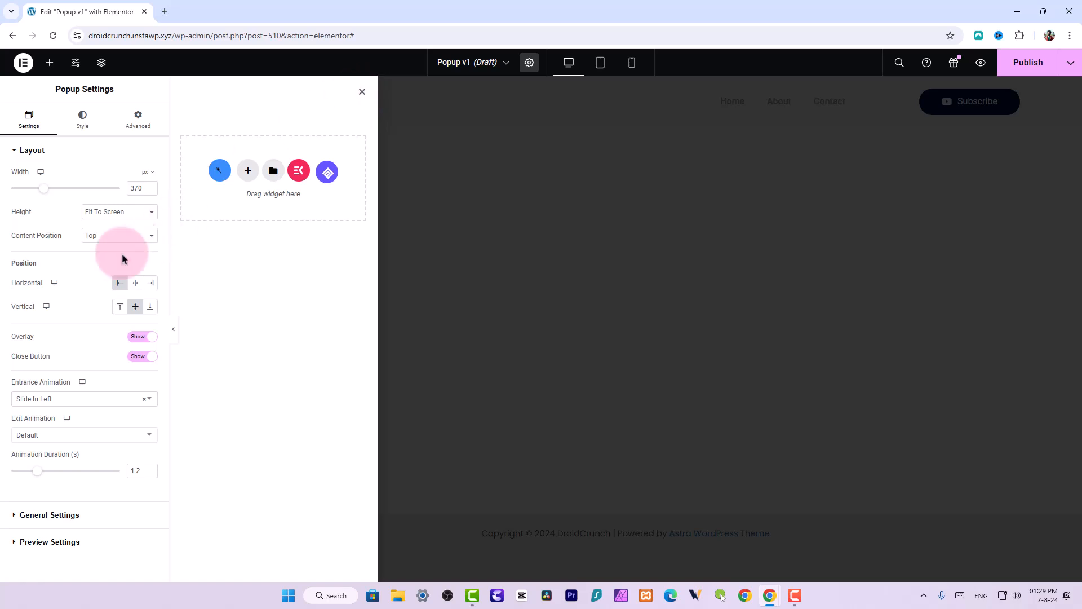
Set the popup height to Fit To Content and centre the popup horizontally
click(108, 213)
click(108, 225)
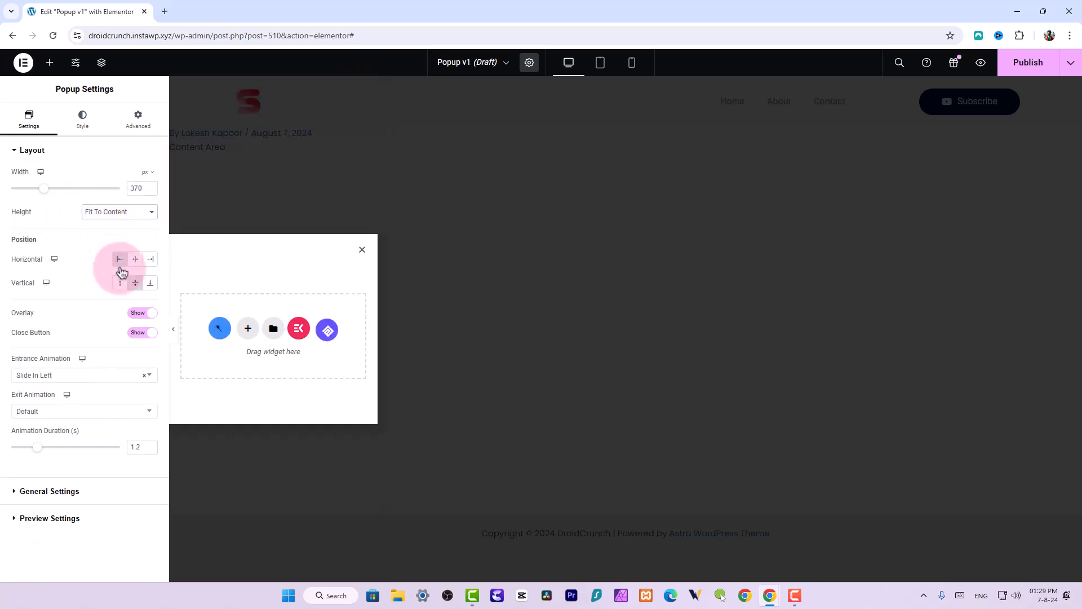
click(135, 259)
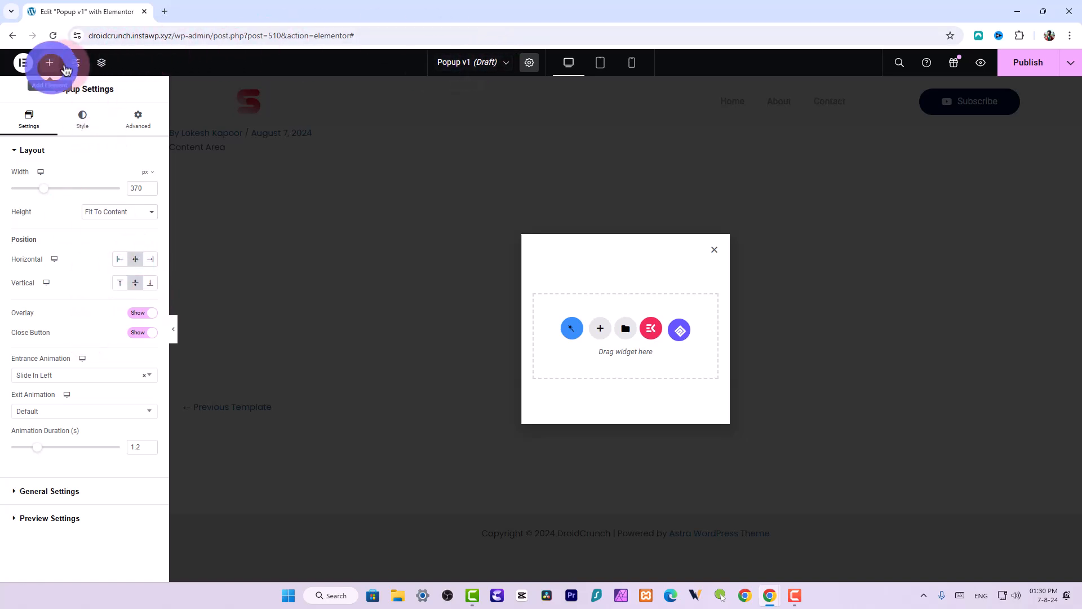
Add a Heading widget to the popup and set its title to the dynamic Post Title tag
click(49, 62)
drag(44, 341, 650, 322)
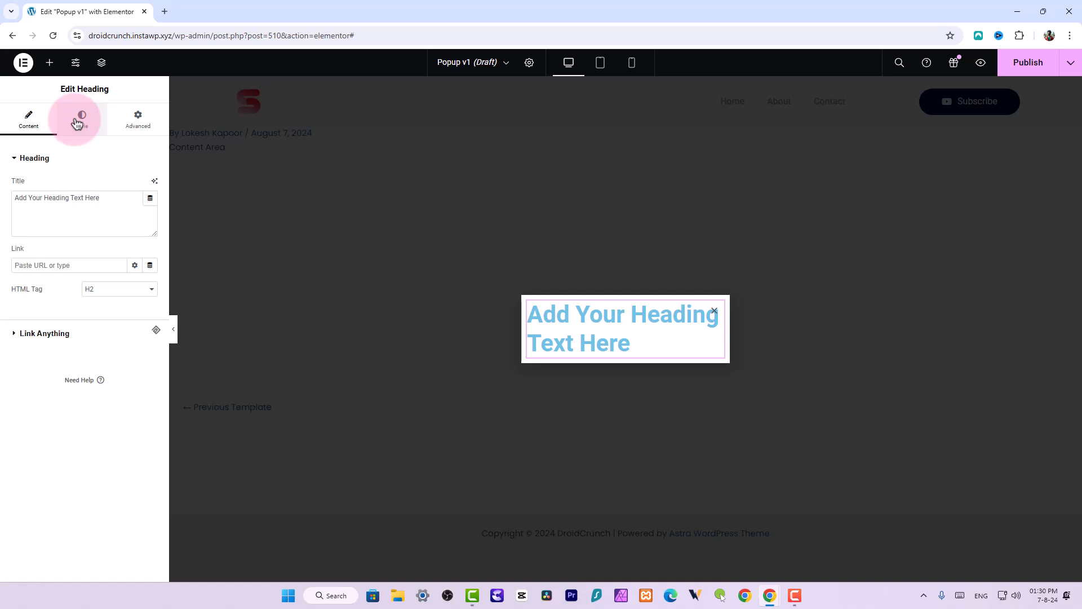
click(149, 197)
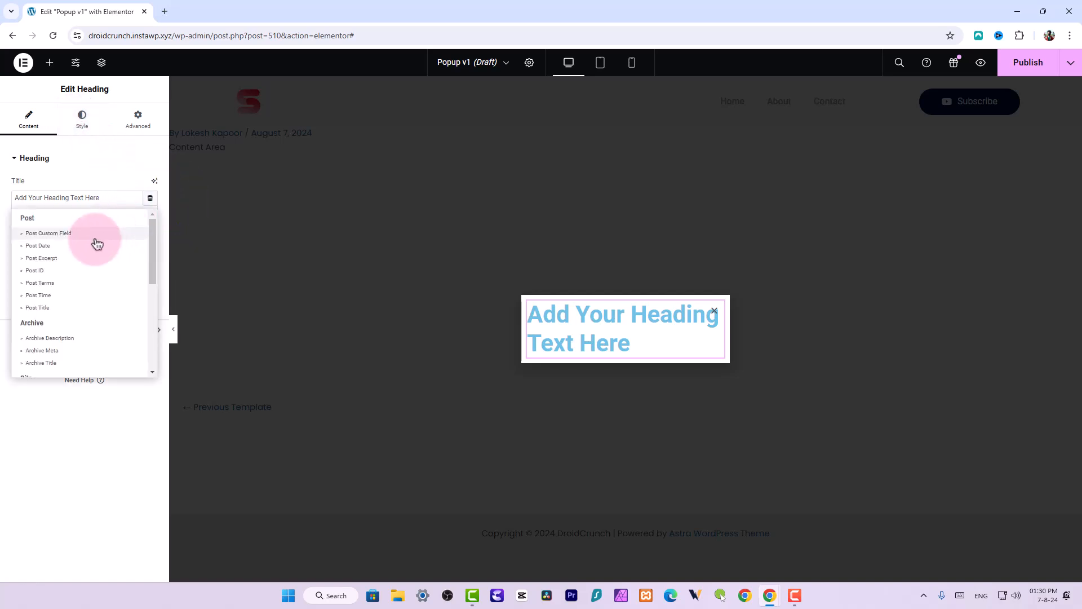
click(52, 307)
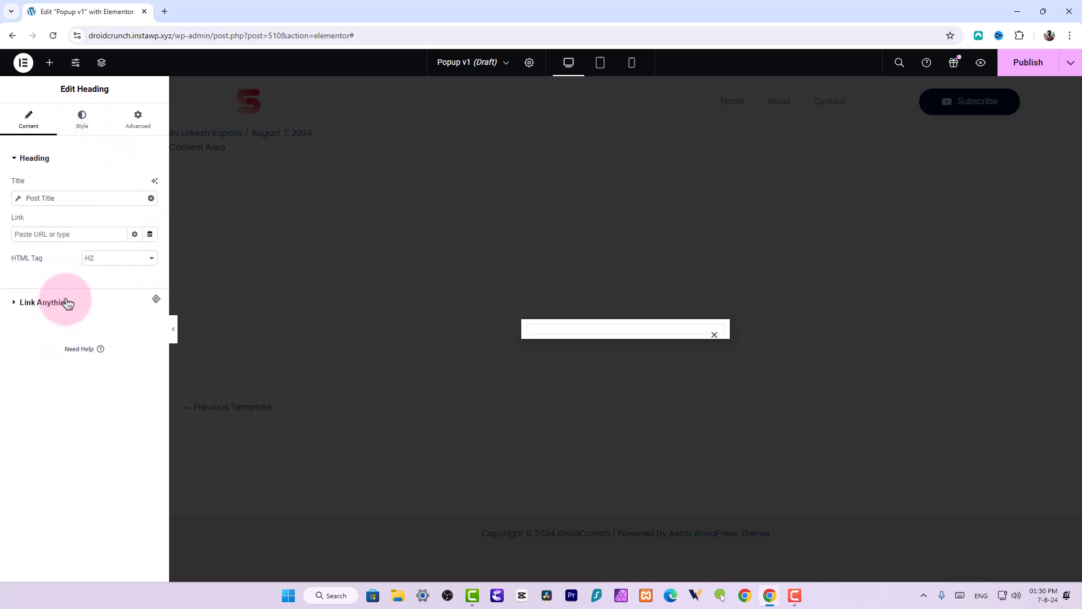
Set the Post Title tag's Before text to 'You are reading our post titled "' and After text to '" for more than 10s'
click(80, 199)
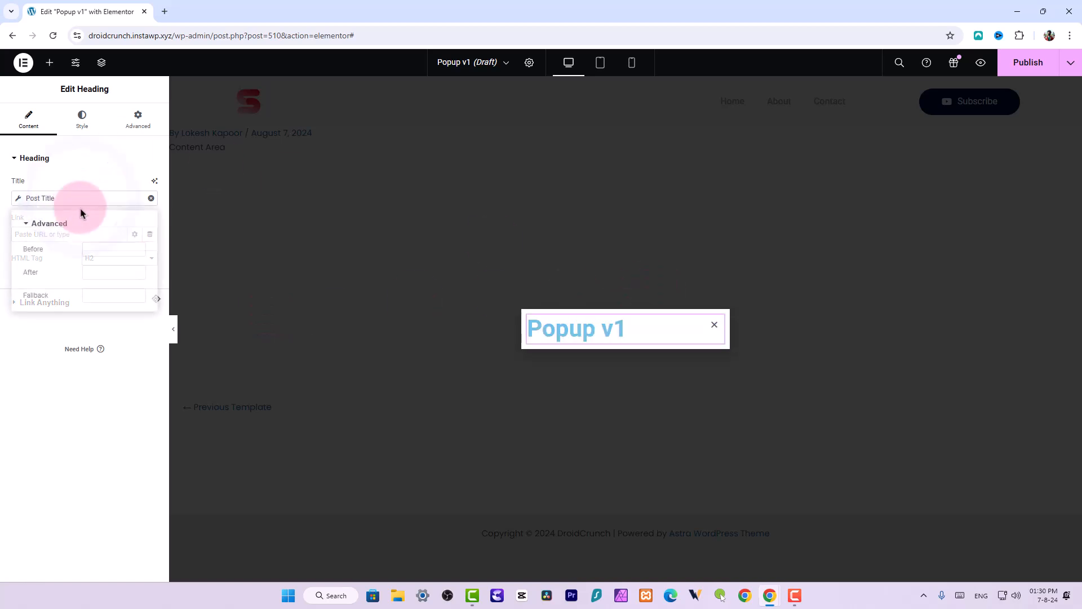
click(106, 252)
click(101, 275)
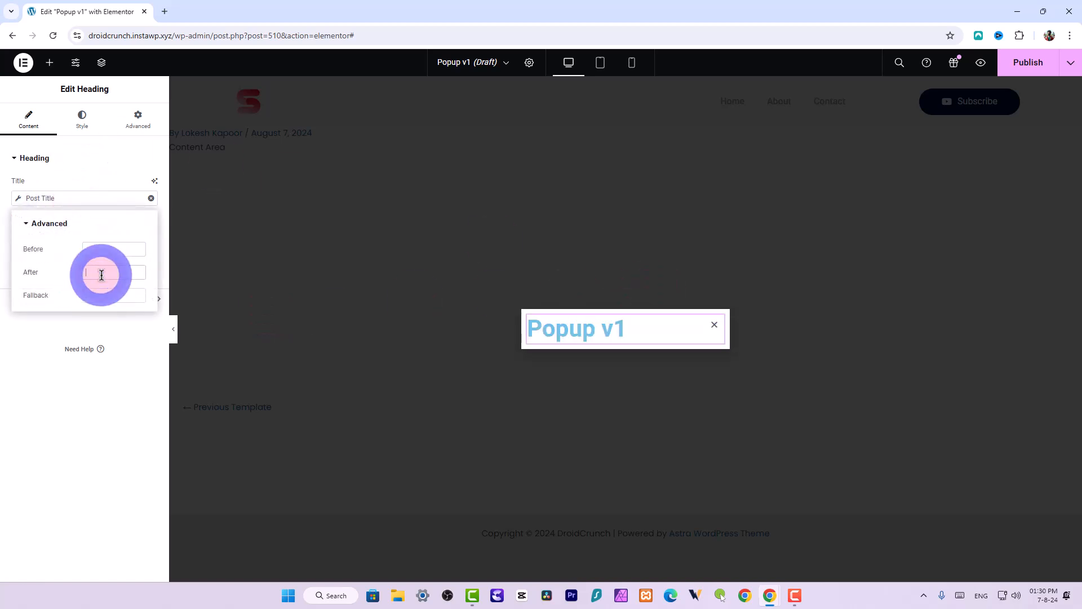
click(106, 252)
text(You)
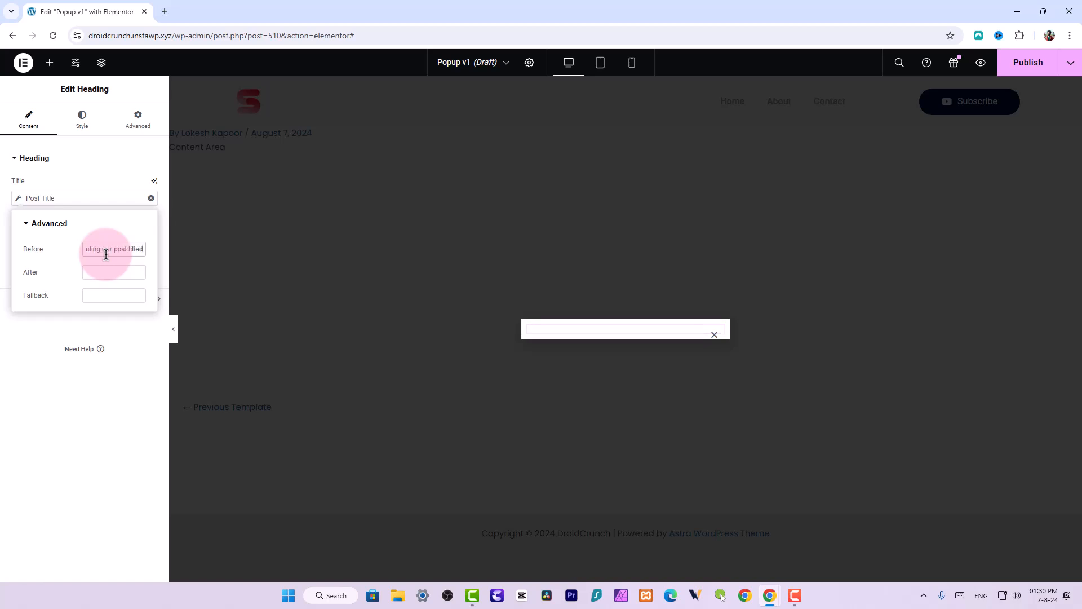
click(107, 272)
text(" for more than)
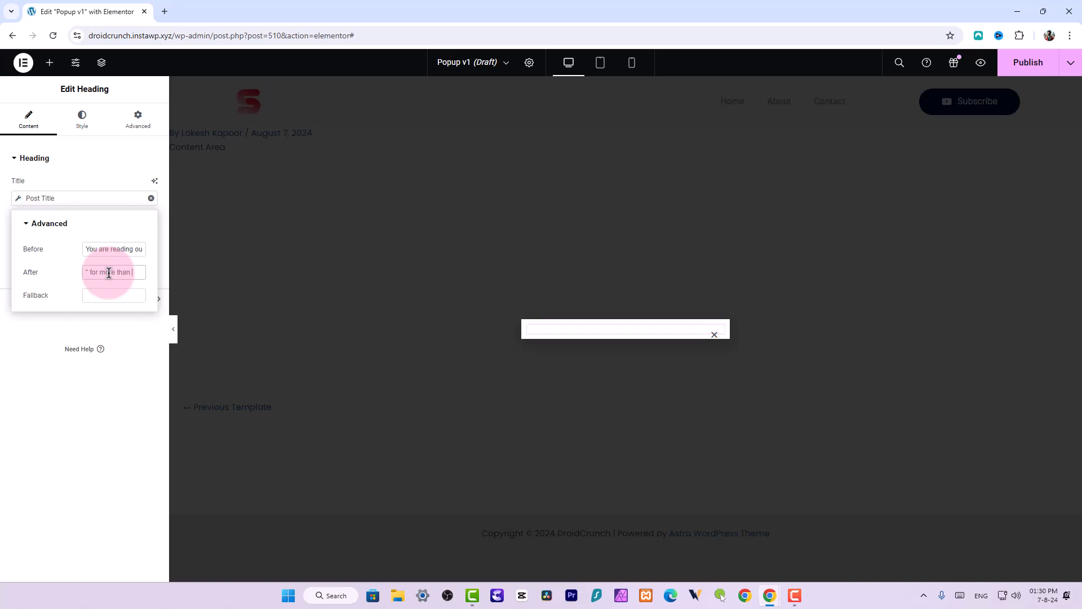
text(1 min)
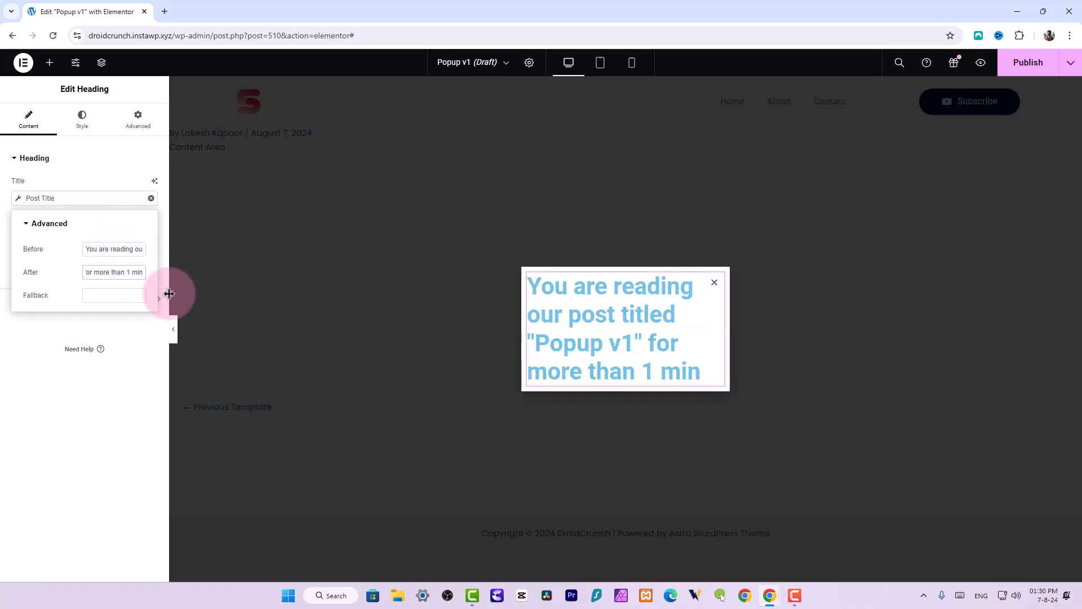
click(129, 275)
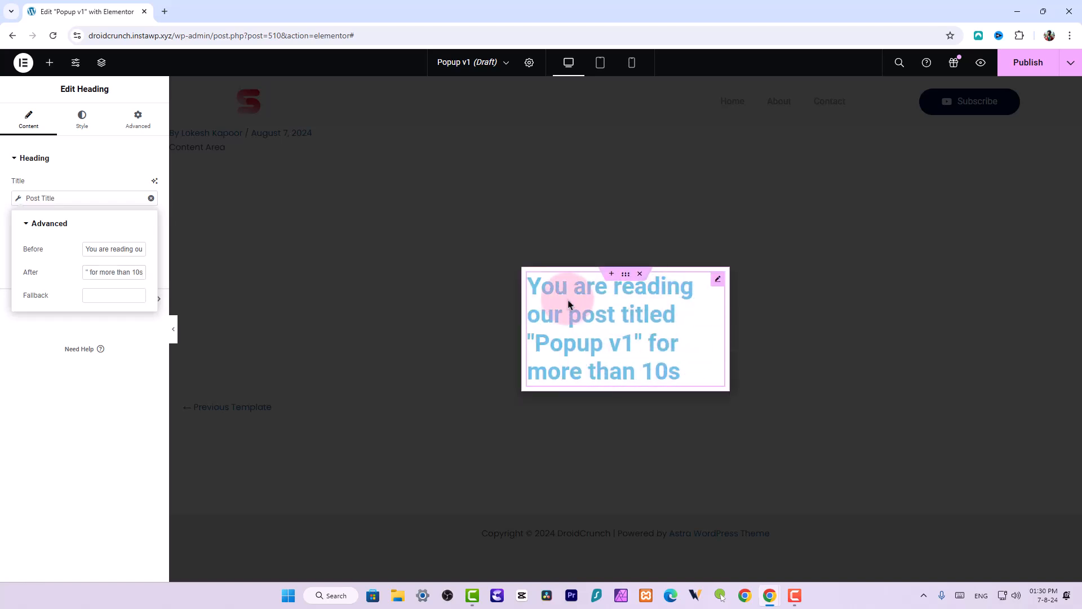
Set the heading's text colour to #2A2A2A
click(113, 183)
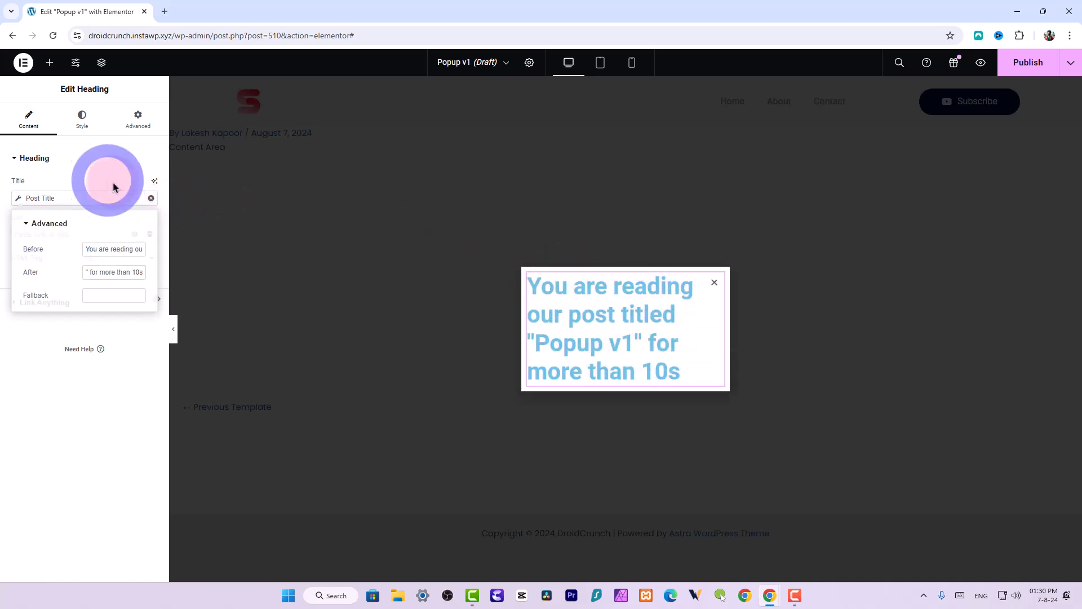
click(96, 125)
click(150, 208)
drag(120, 261, 62, 324)
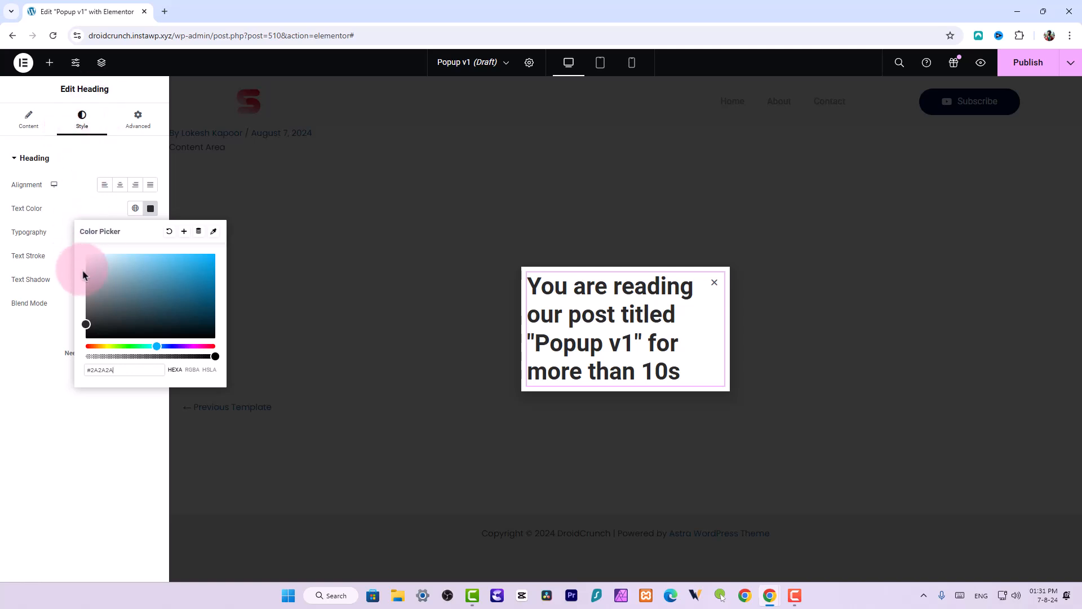
click(151, 208)
Set the heading's typography font size to 24 px
click(150, 231)
drag(21, 319, 31, 320)
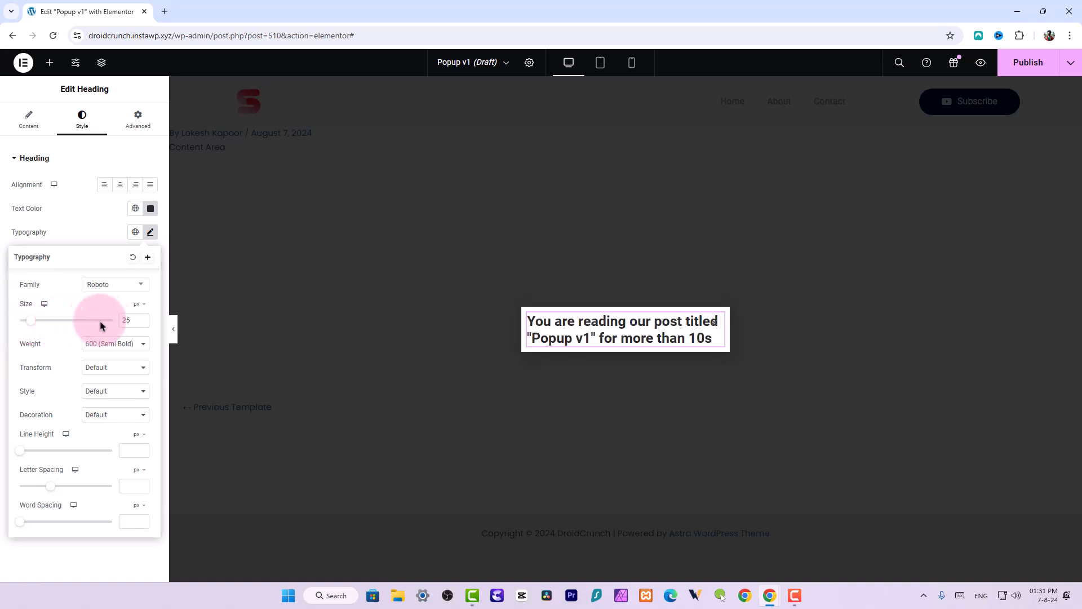
click(141, 325)
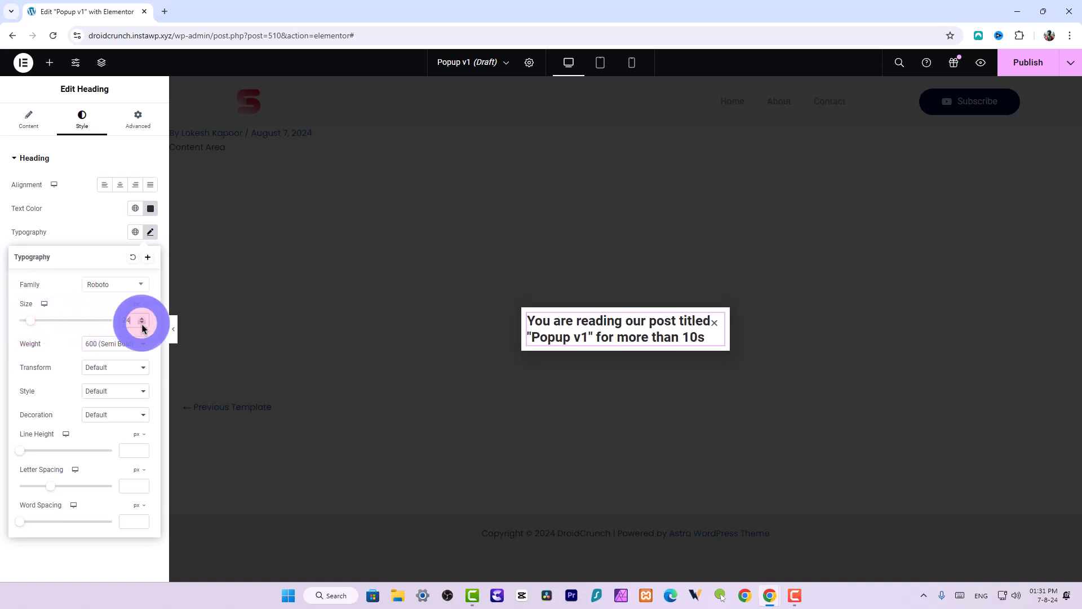
click(89, 244)
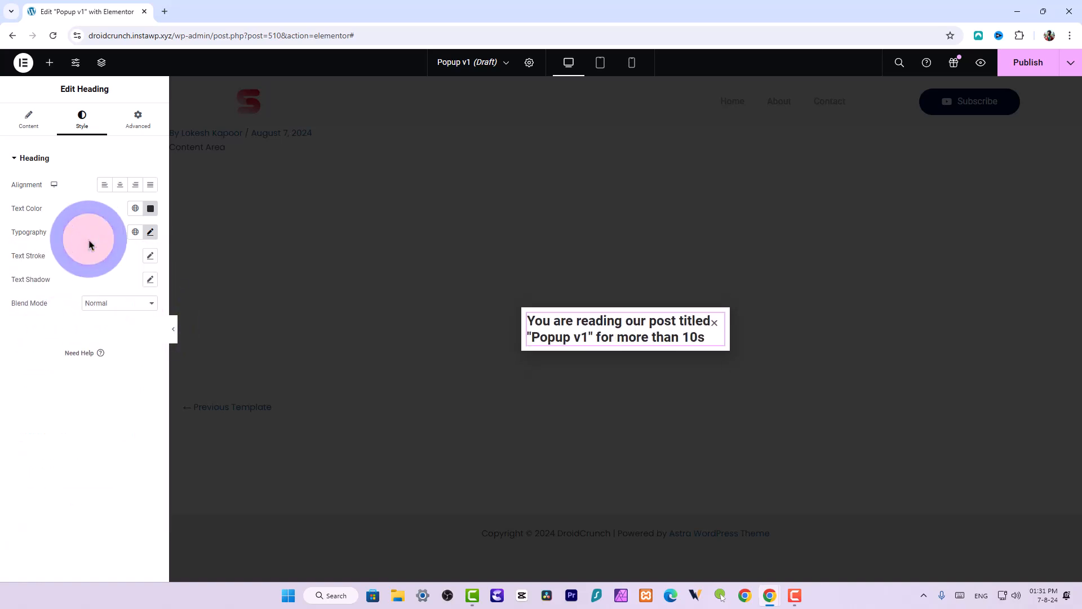
Search the widgets for button and add a Button widget below the heading in the popup
click(49, 64)
click(79, 140)
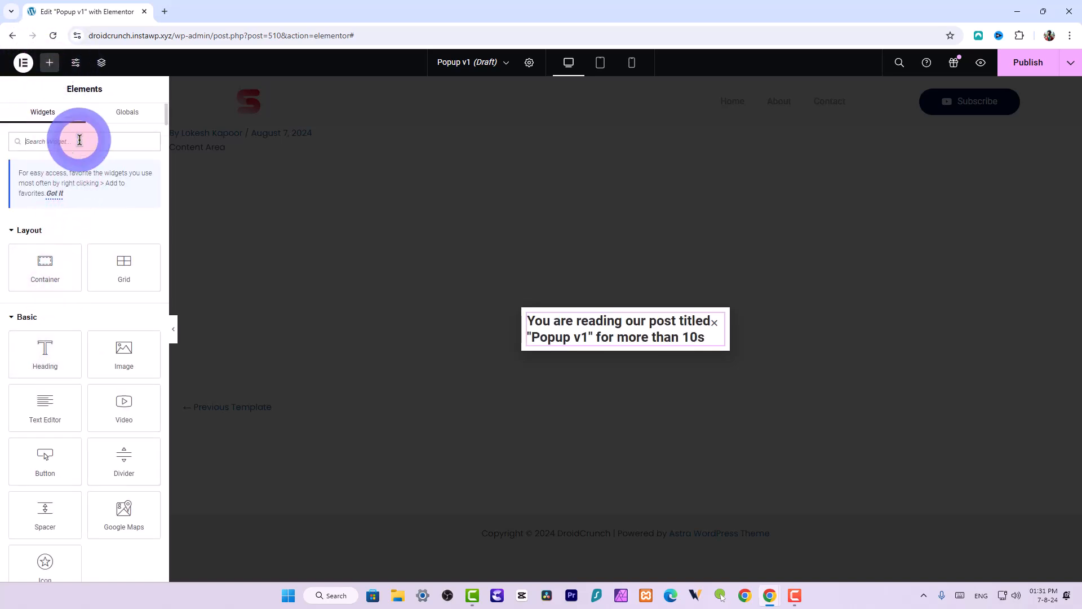
text(button)
drag(45, 239, 565, 340)
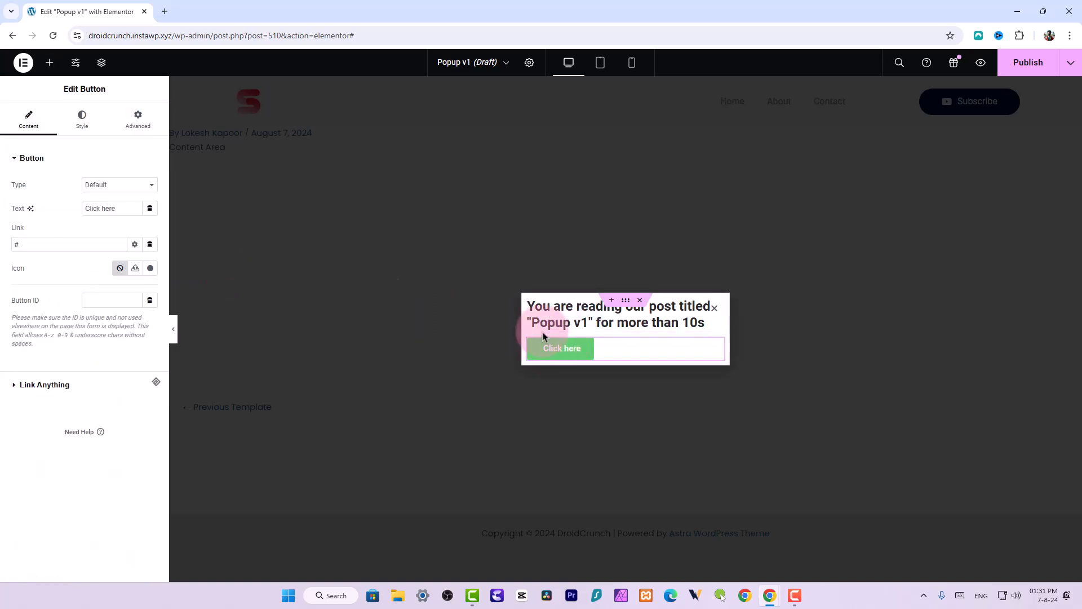
Set the button text to "Grab my voucher" and centre-align the button
triple_click(103, 208)
text(Grab my voucher)
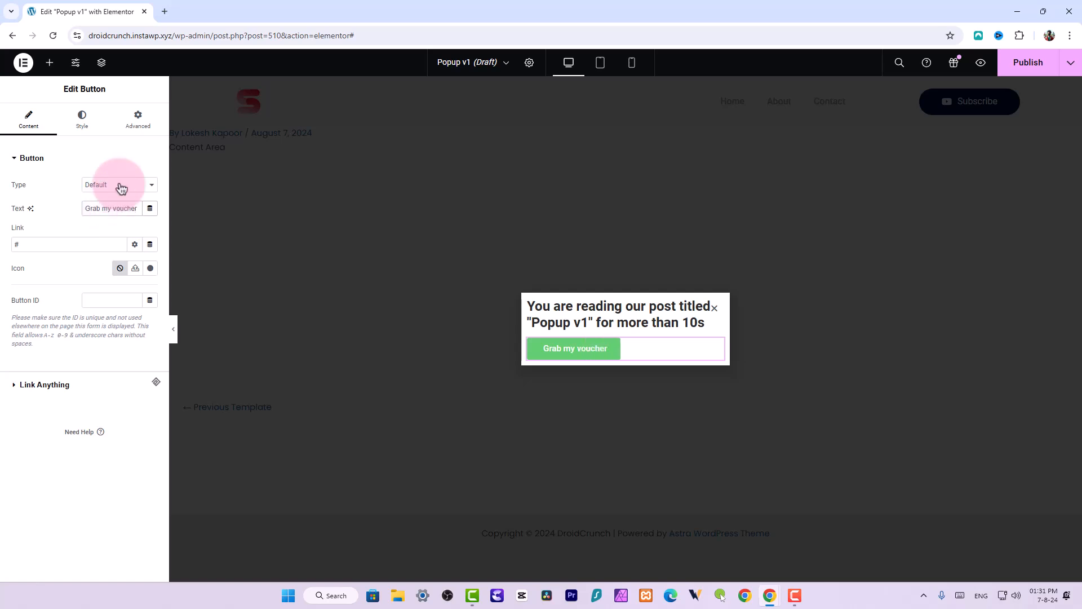
click(78, 118)
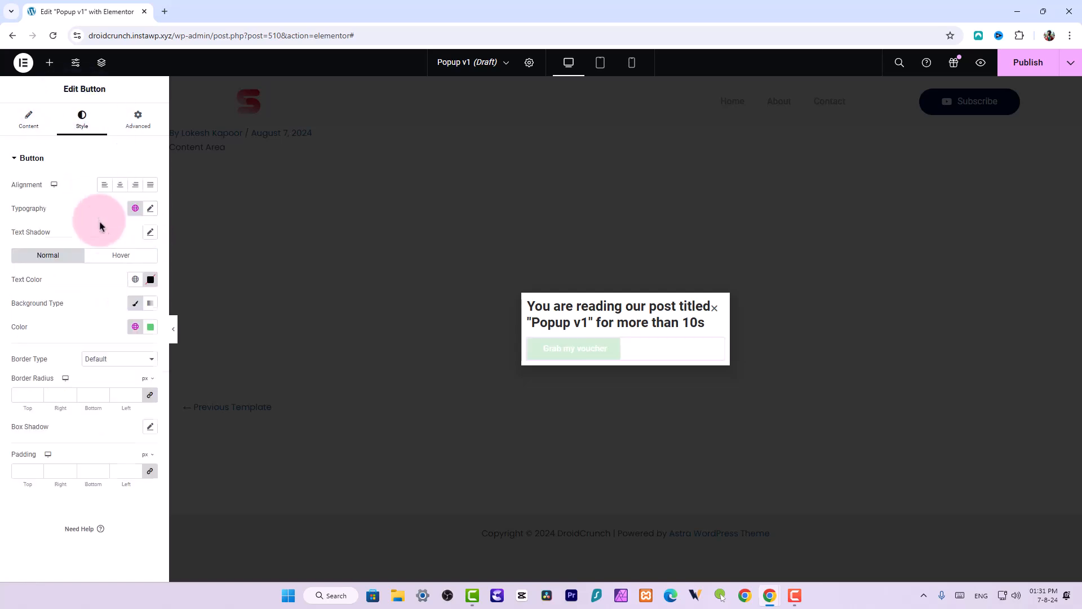
click(120, 185)
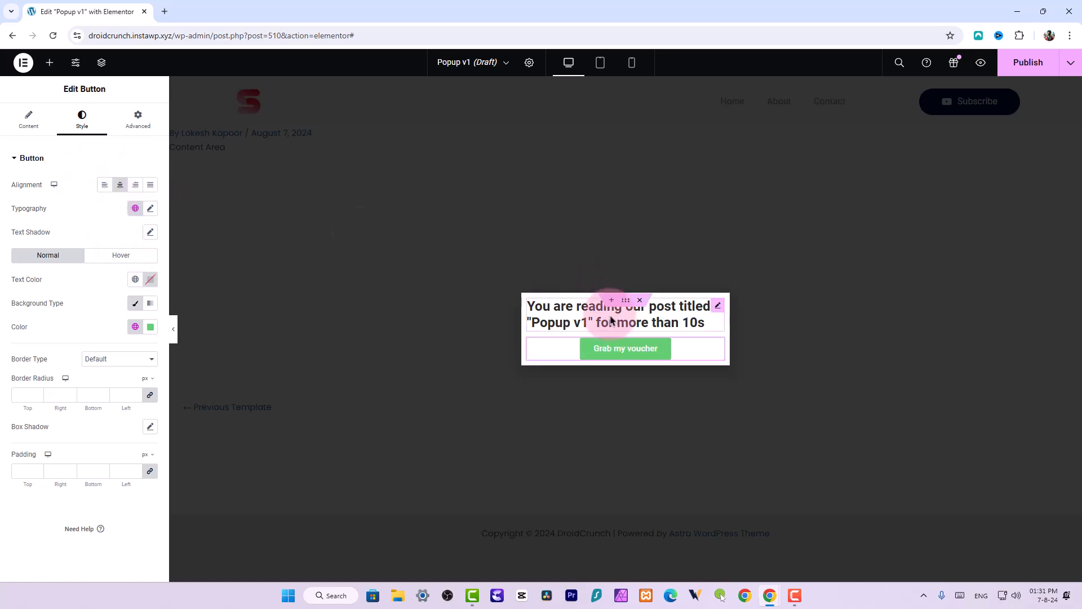
Select the popup's container and look through its Advanced and Layout settings
click(627, 300)
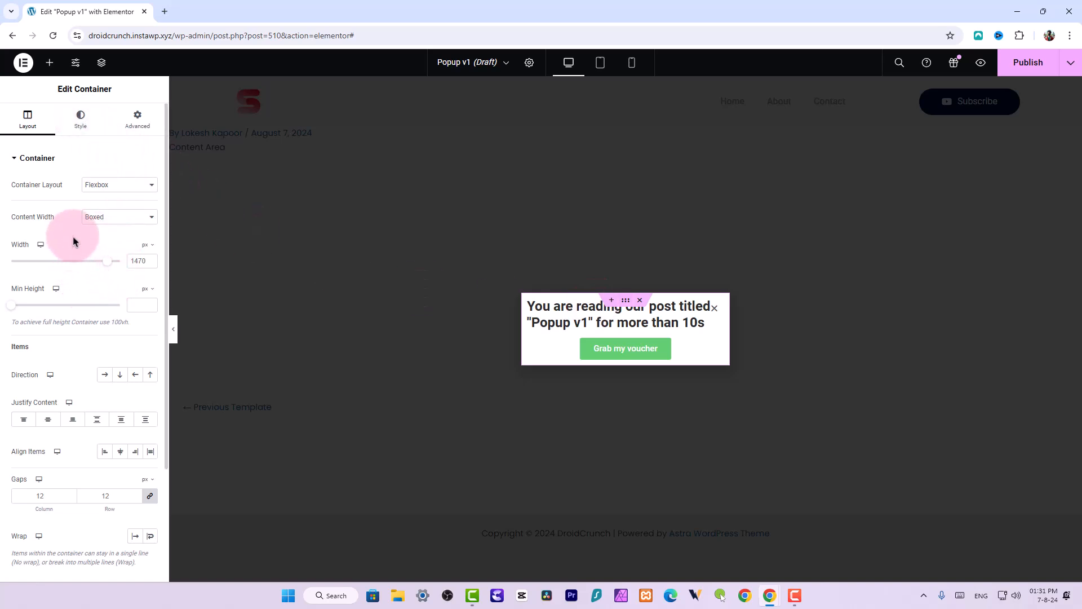
click(138, 120)
click(27, 120)
Open the popup settings and set the popup's padding to 18 px on all sides
click(537, 66)
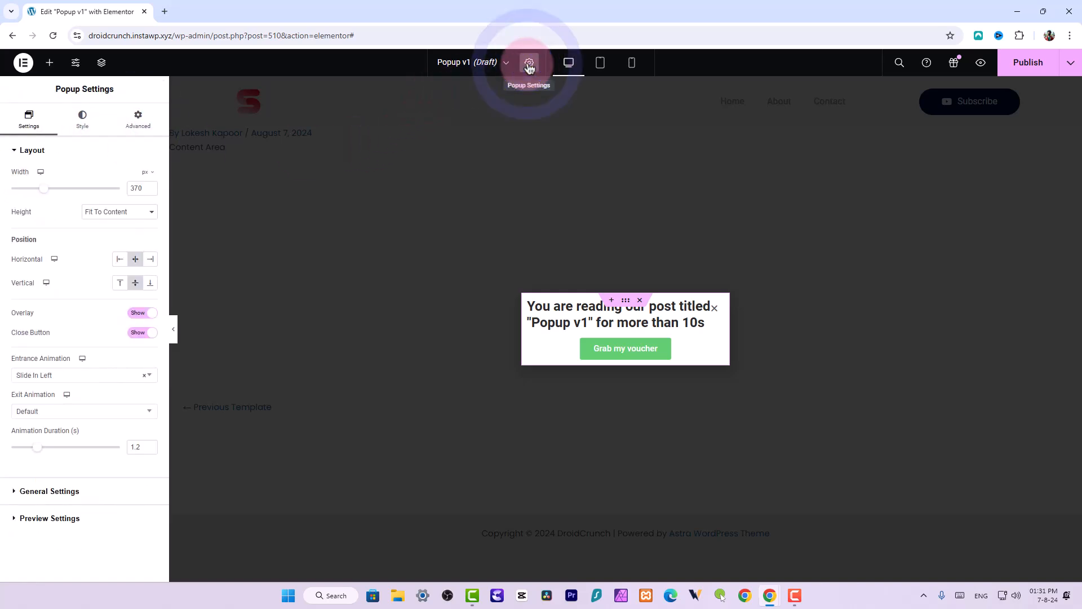
click(75, 133)
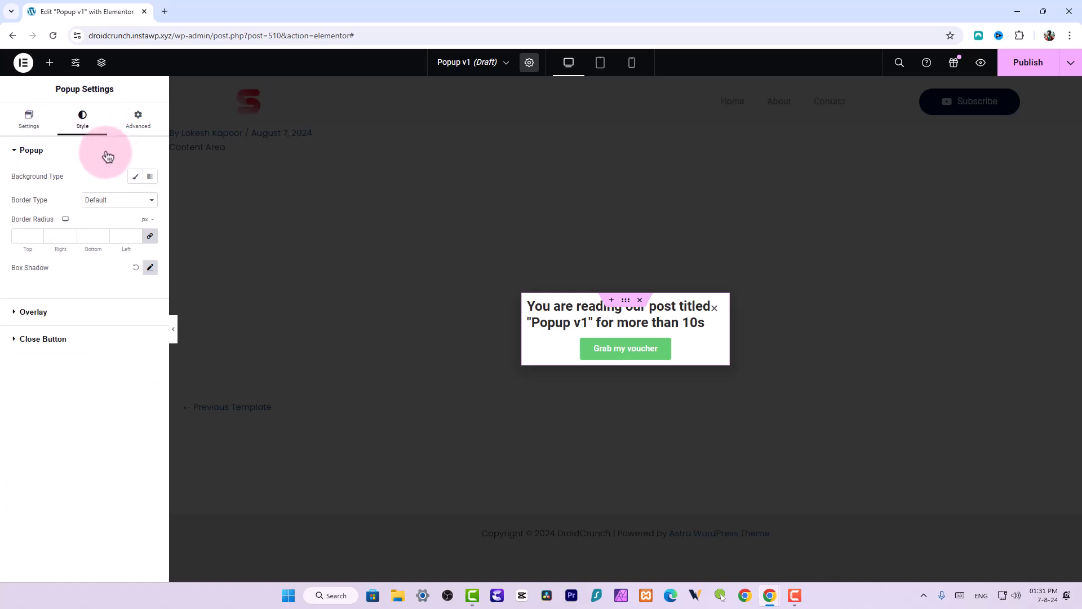
click(138, 119)
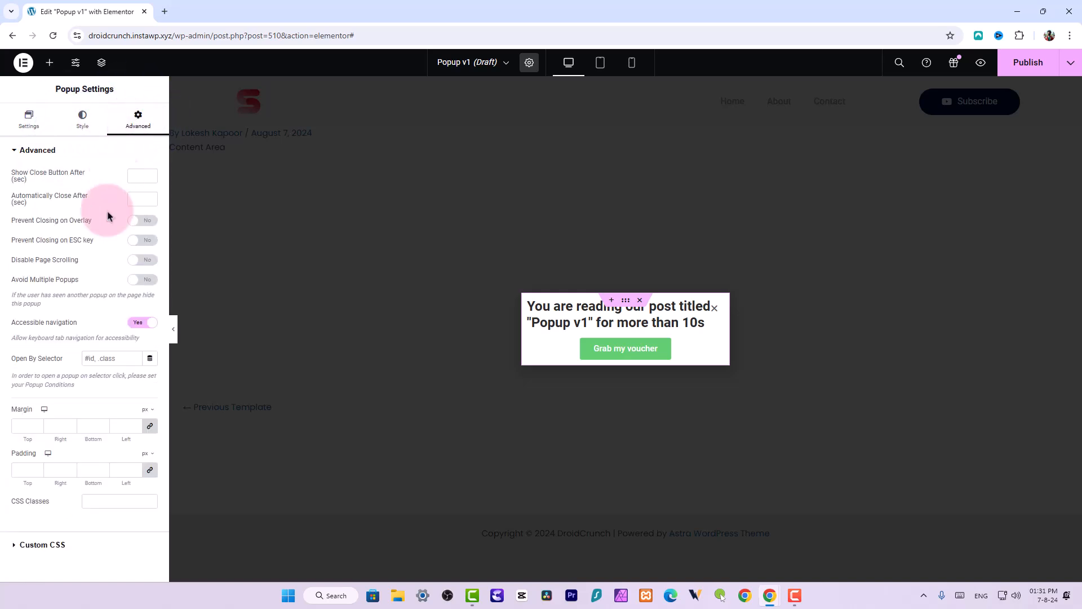
click(35, 472)
text(1)
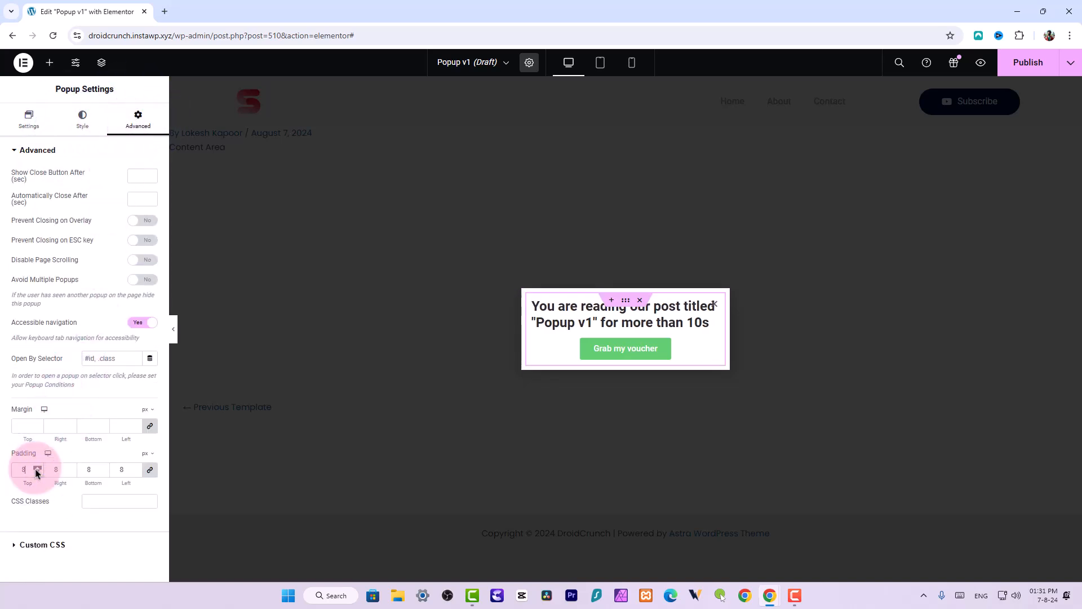
text(8)
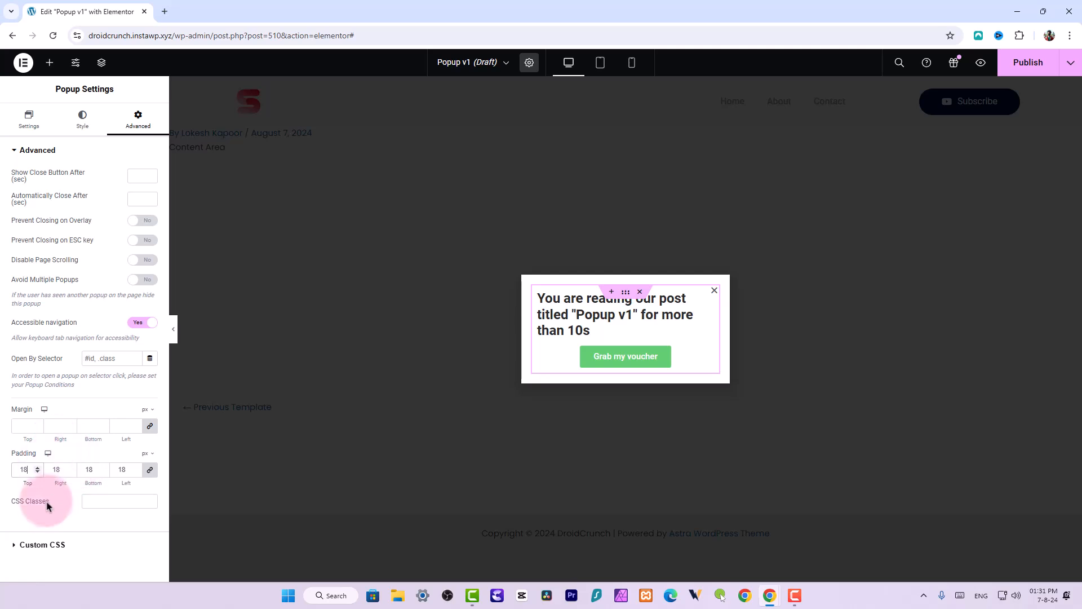
Set the popup's entrance animation to Slide In Up
click(82, 118)
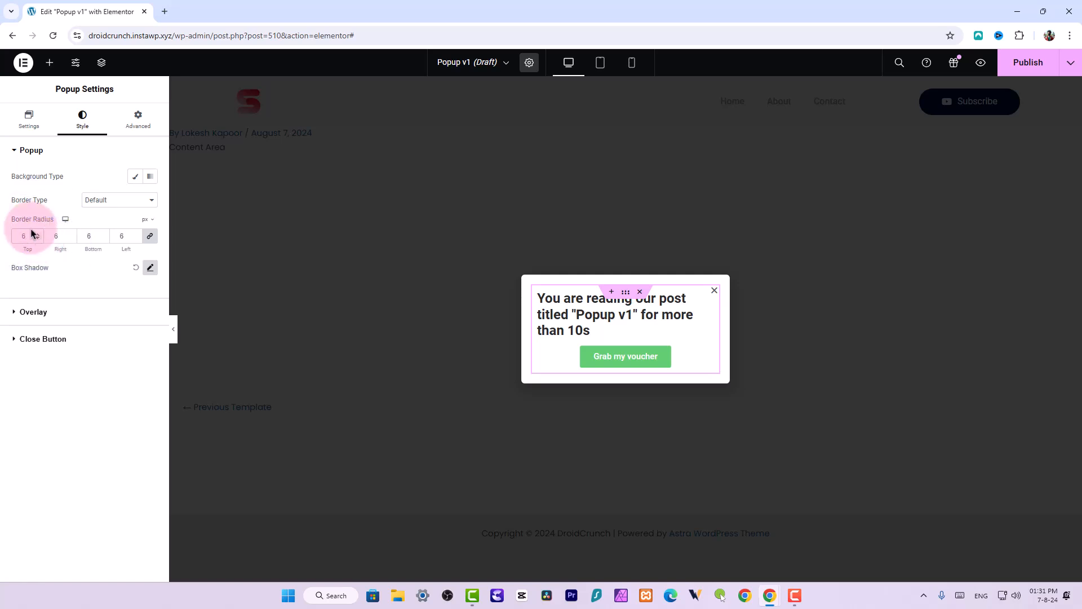
click(12, 132)
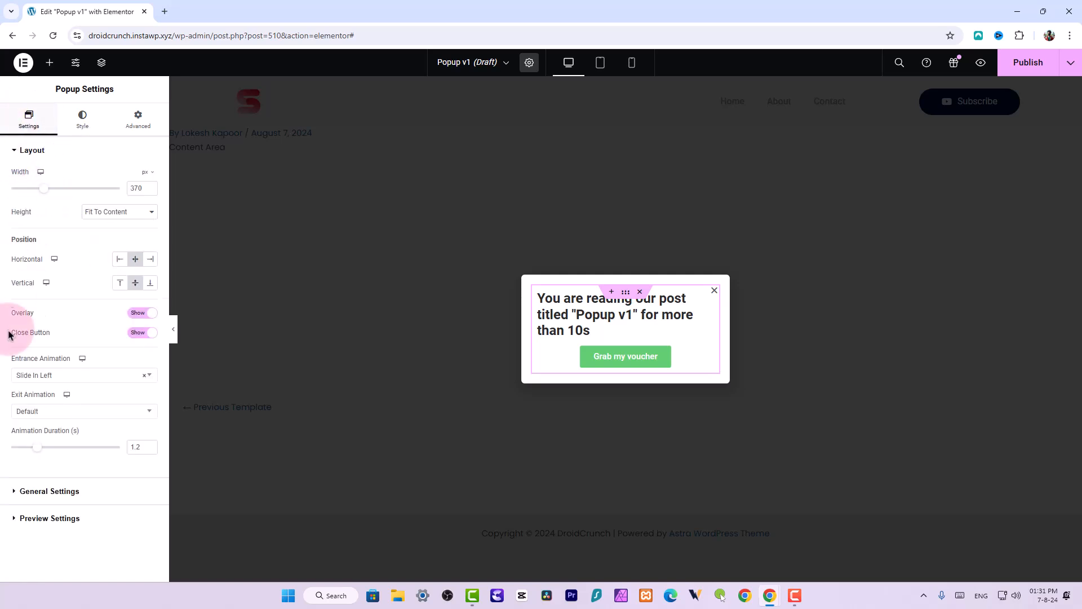
click(66, 375)
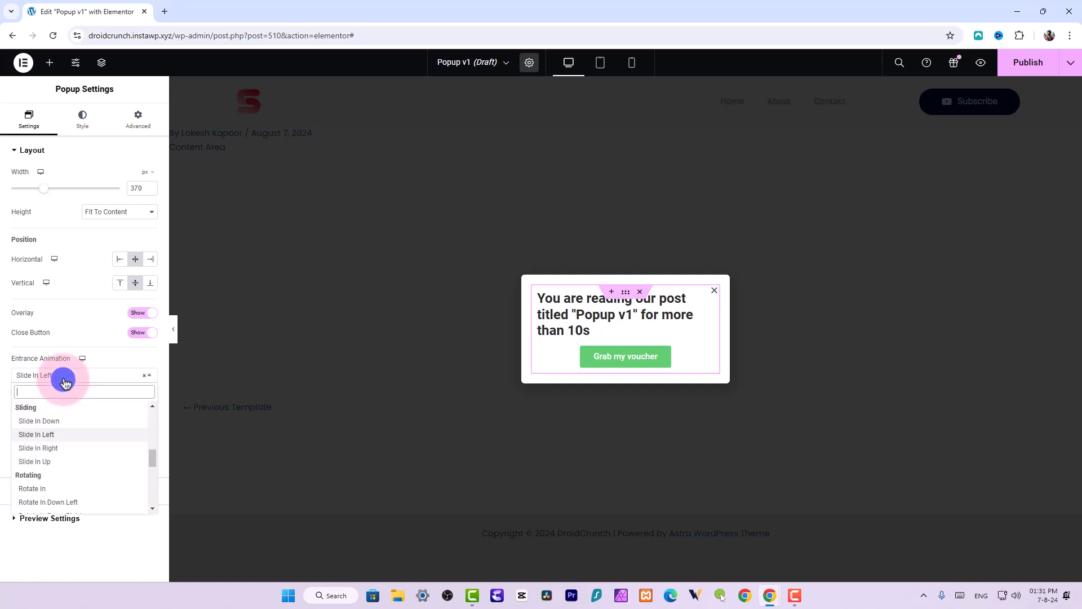
click(55, 462)
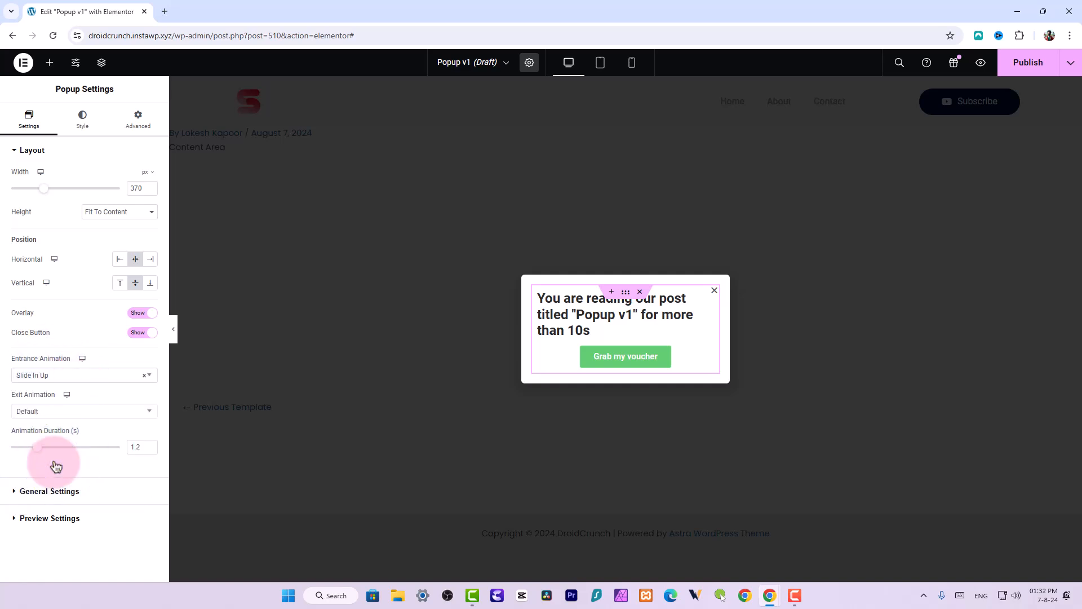
Set the exit animation to Slide Out Down and the animation duration to 0.4 seconds
click(39, 410)
scroll(55, 494, down, 5)
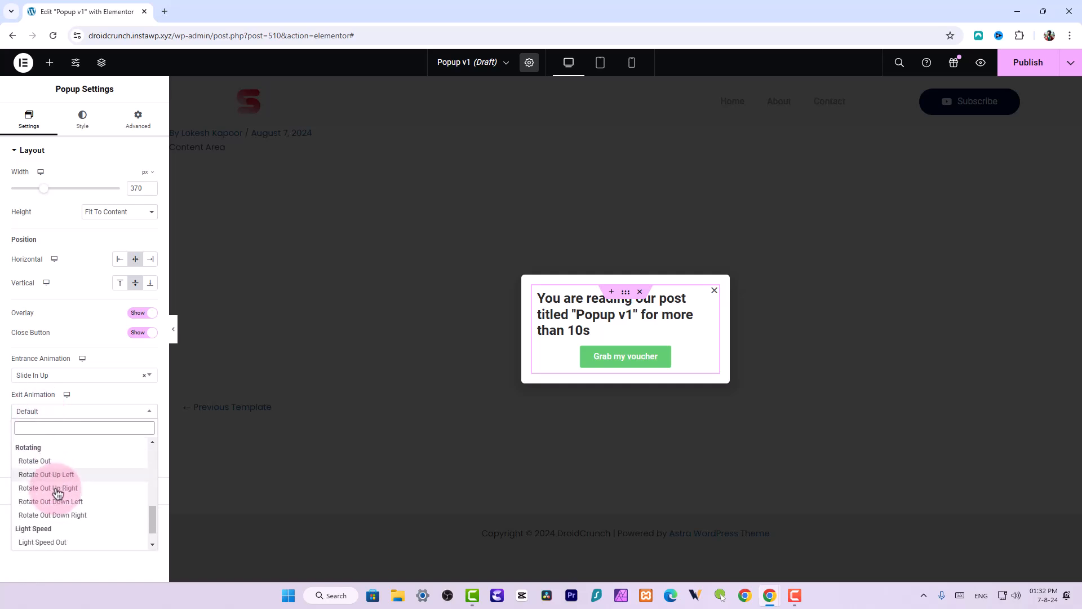
click(50, 520)
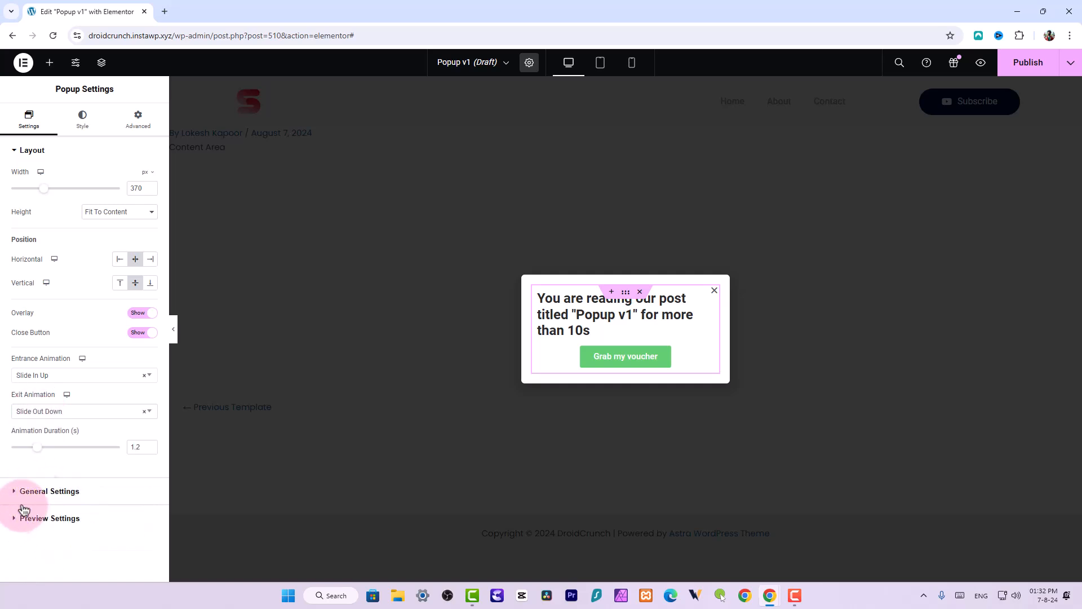
drag(34, 450, 25, 450)
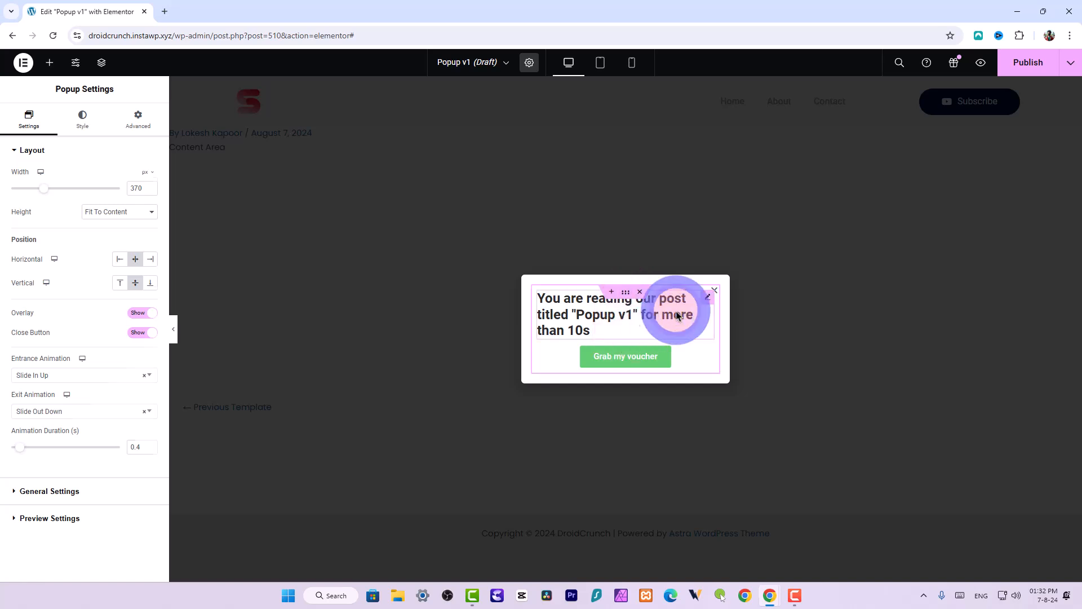
Add a Heading widget above the dynamic heading with the title "You're 10000th user reading this post"
click(699, 312)
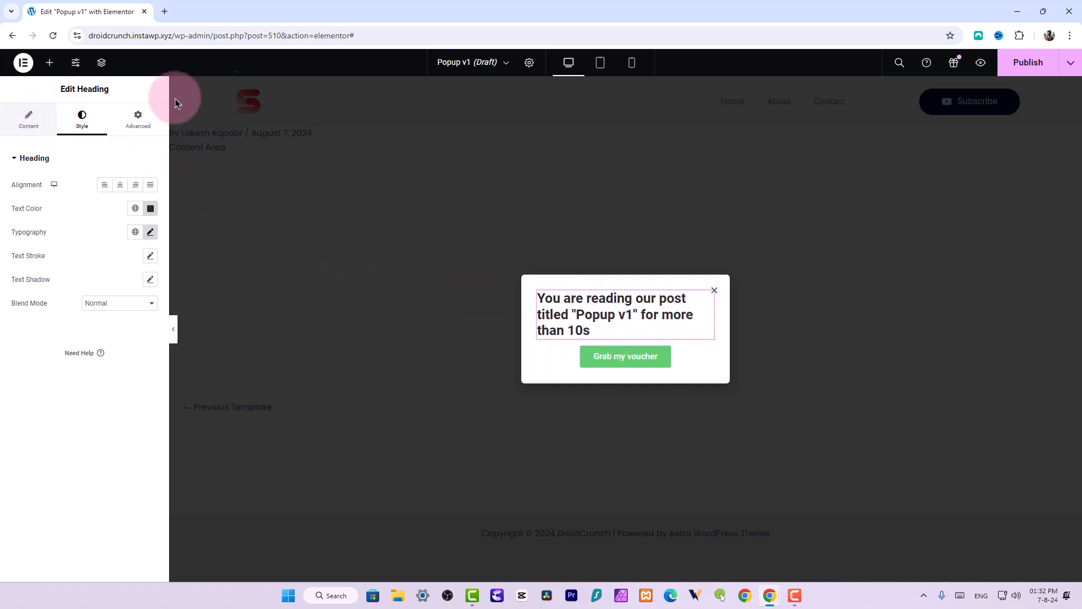
click(49, 63)
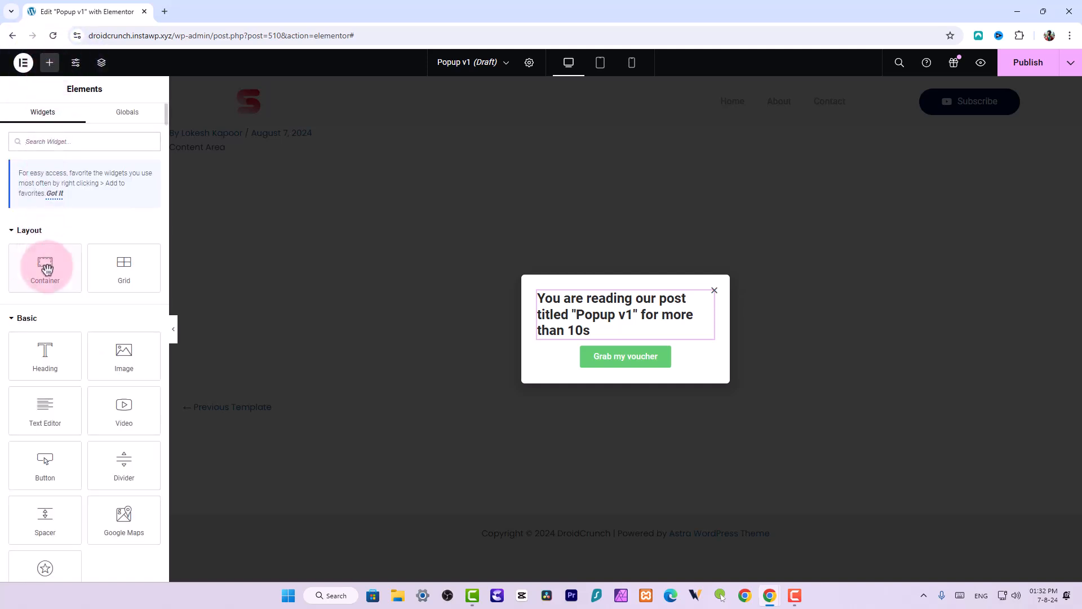
drag(46, 352, 583, 284)
triple_click(85, 222)
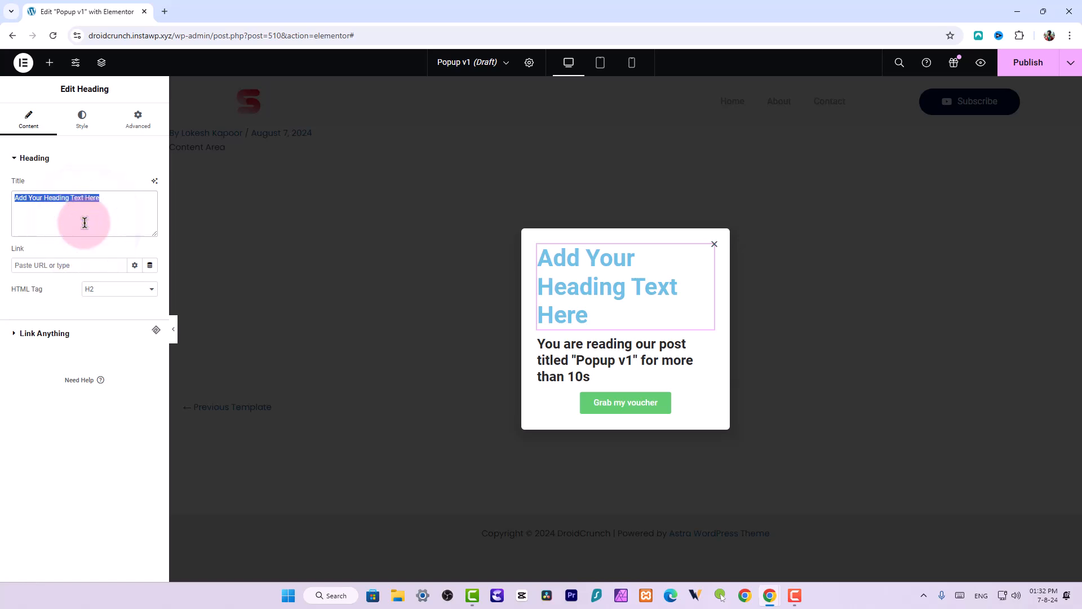
text(You're 10000th)
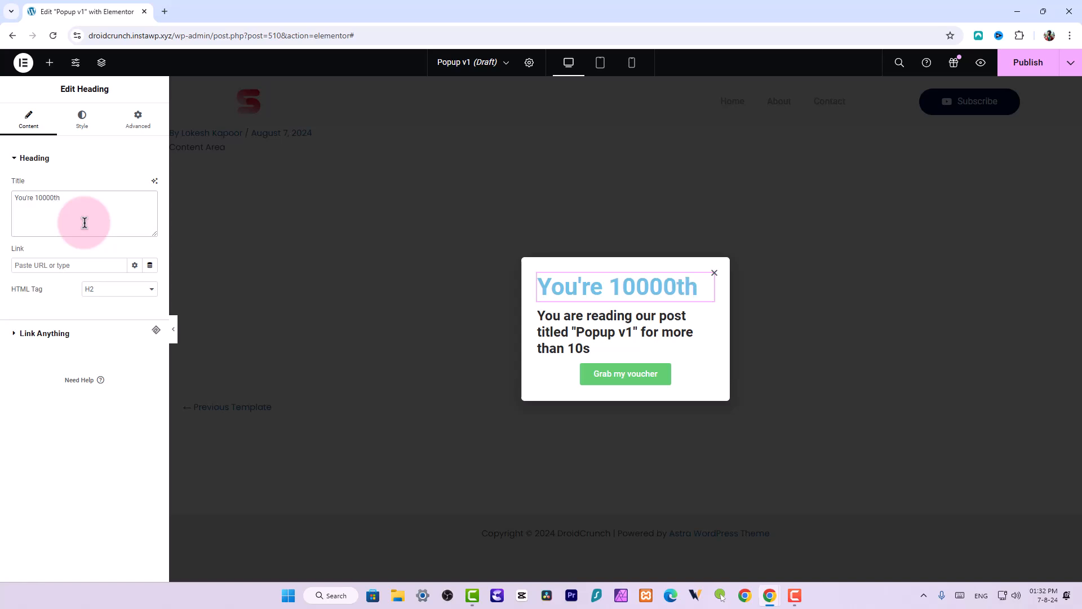
text(use)
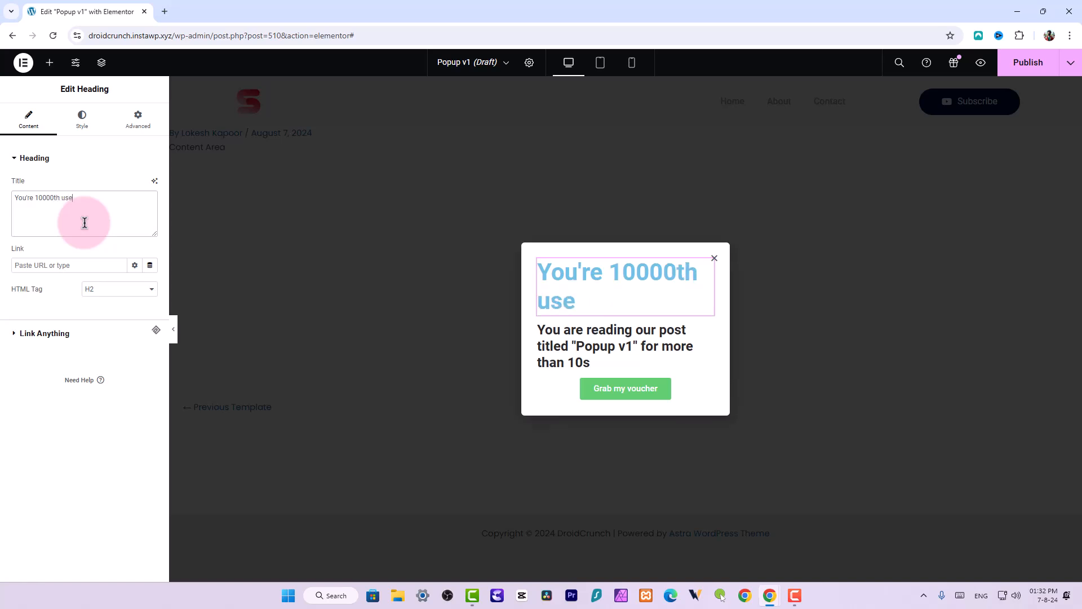
text(r reading thi)
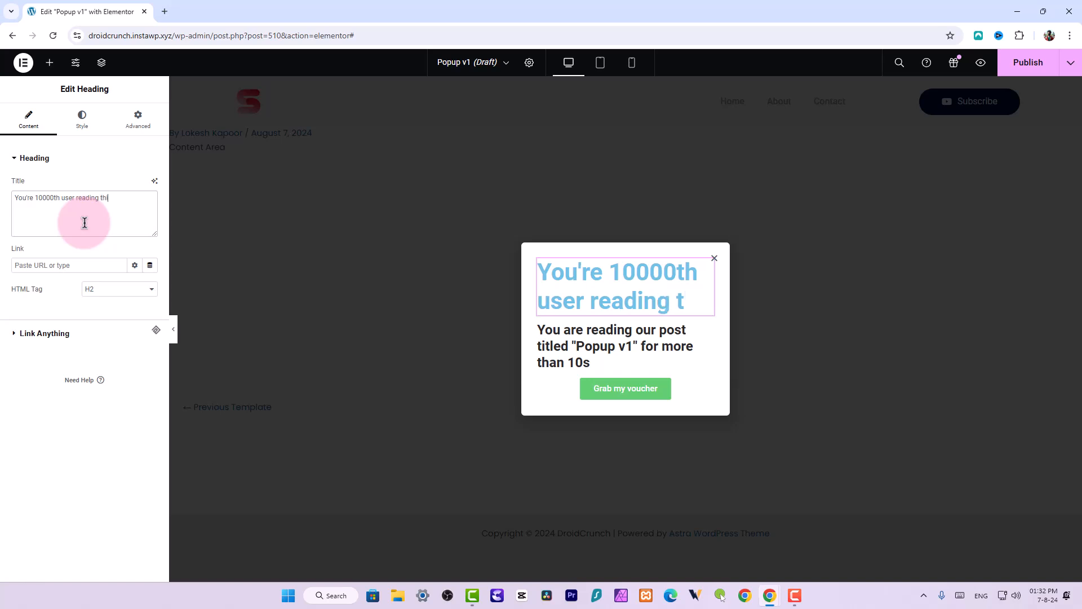
text(s post)
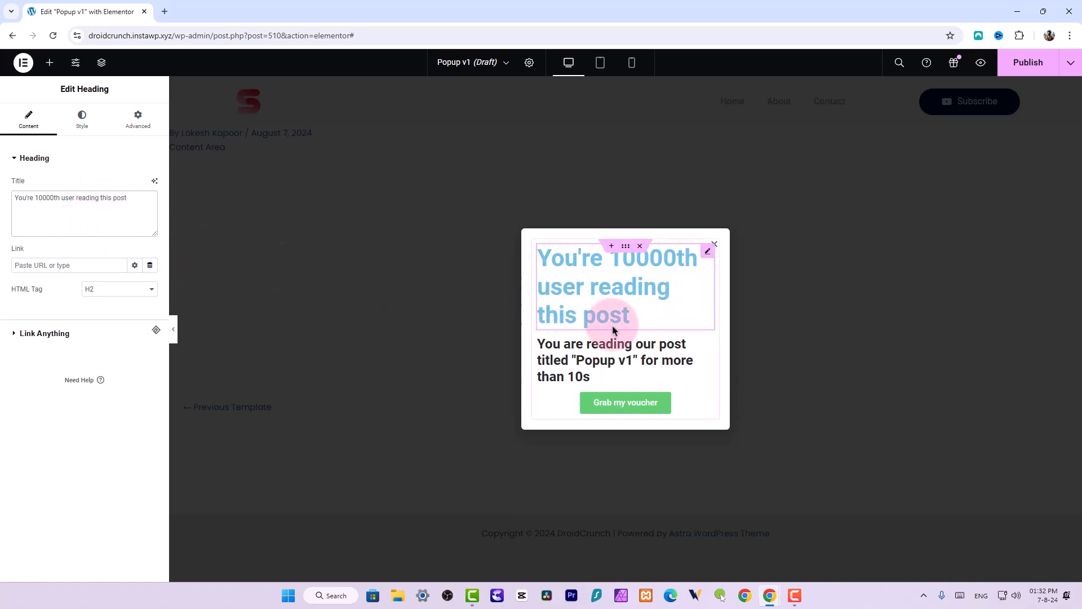
Add "10000th user" to the dynamic post-title heading's Before text so it reads "You are 10000th user reading…"
click(586, 377)
click(589, 345)
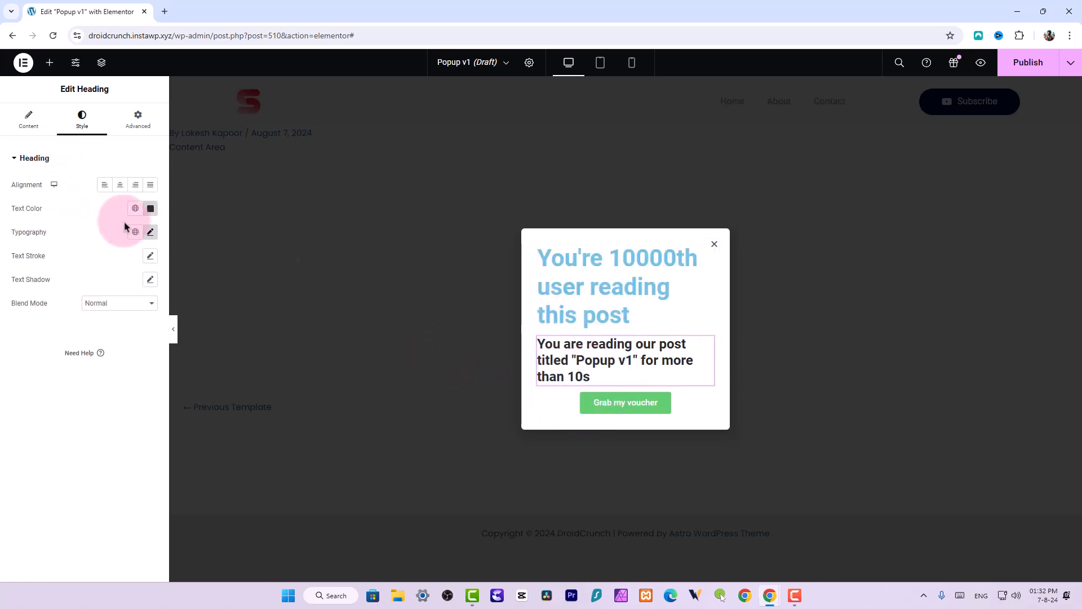
click(28, 120)
click(73, 198)
click(113, 248)
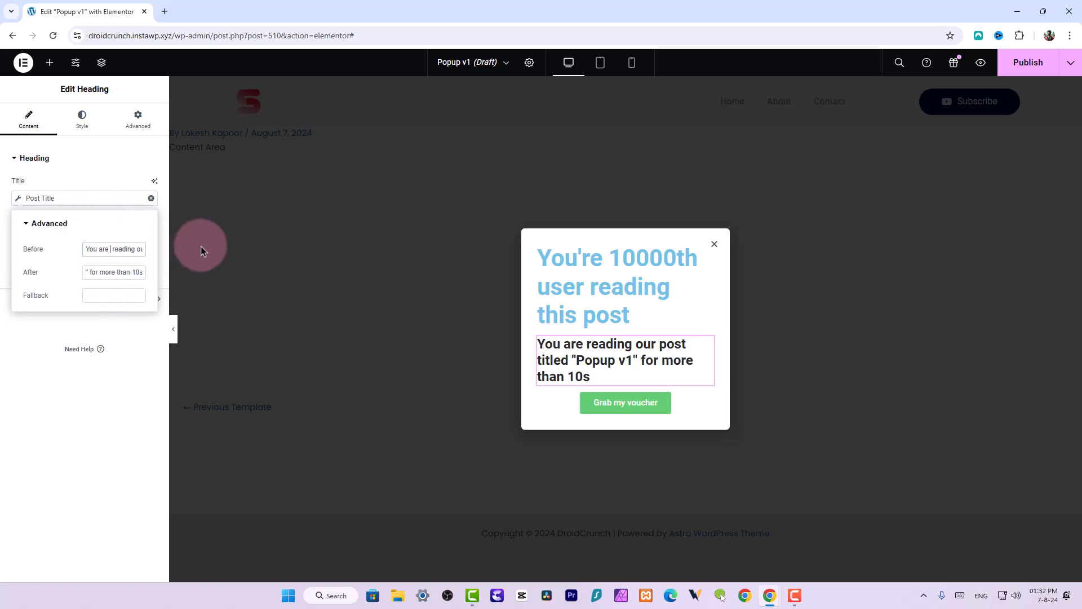
text(10)
text(000th u)
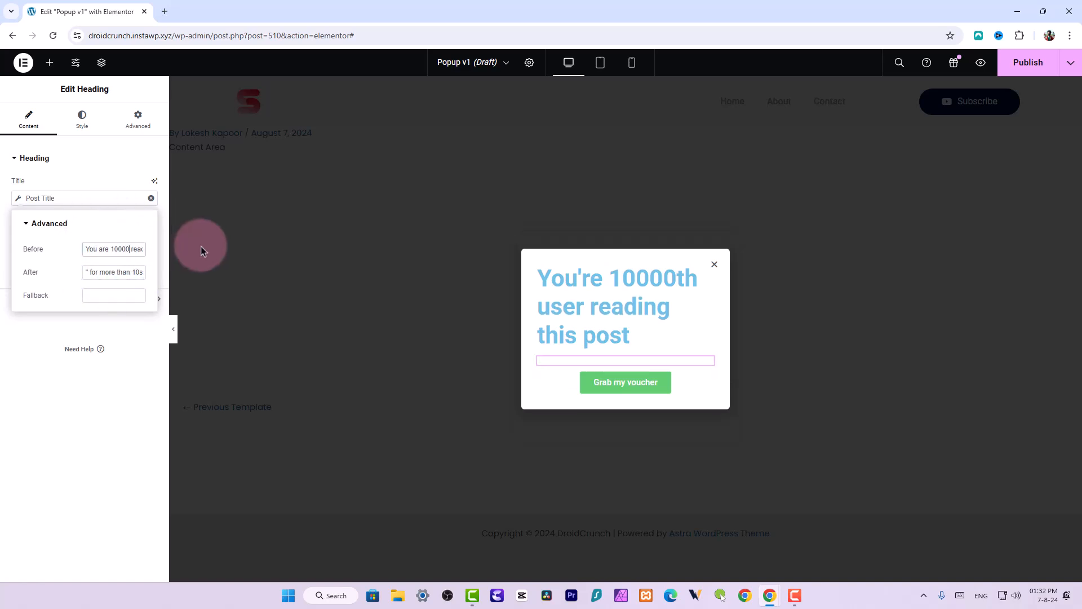
text(ser)
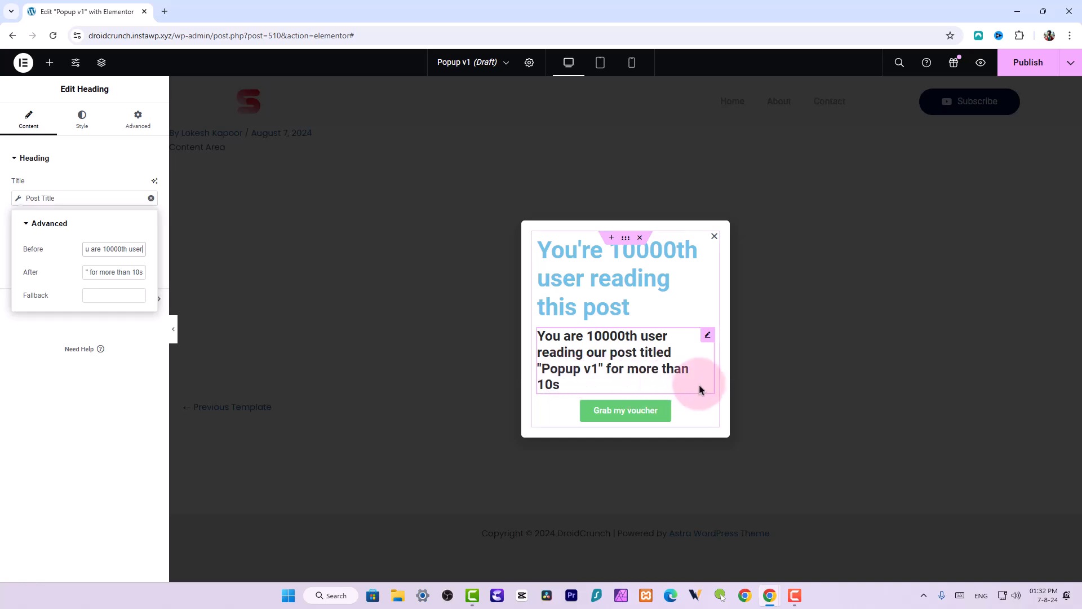
Replace the new heading's title with "Congratulations"
triple_click(682, 275)
text(Congratulations)
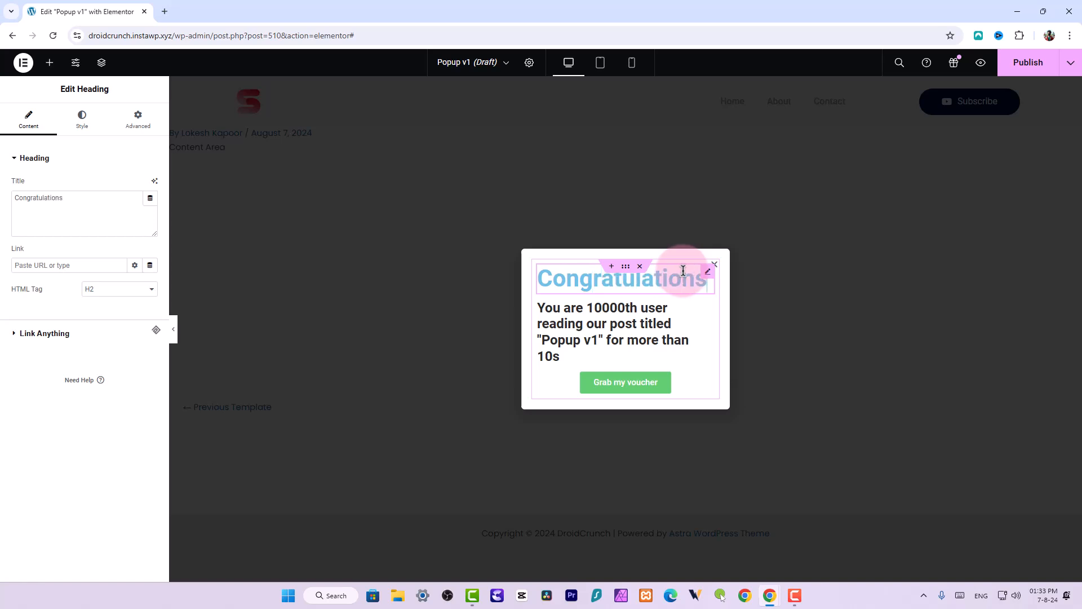
click(227, 175)
Set the Congratulations heading's text colour to a medium green
click(82, 120)
click(150, 209)
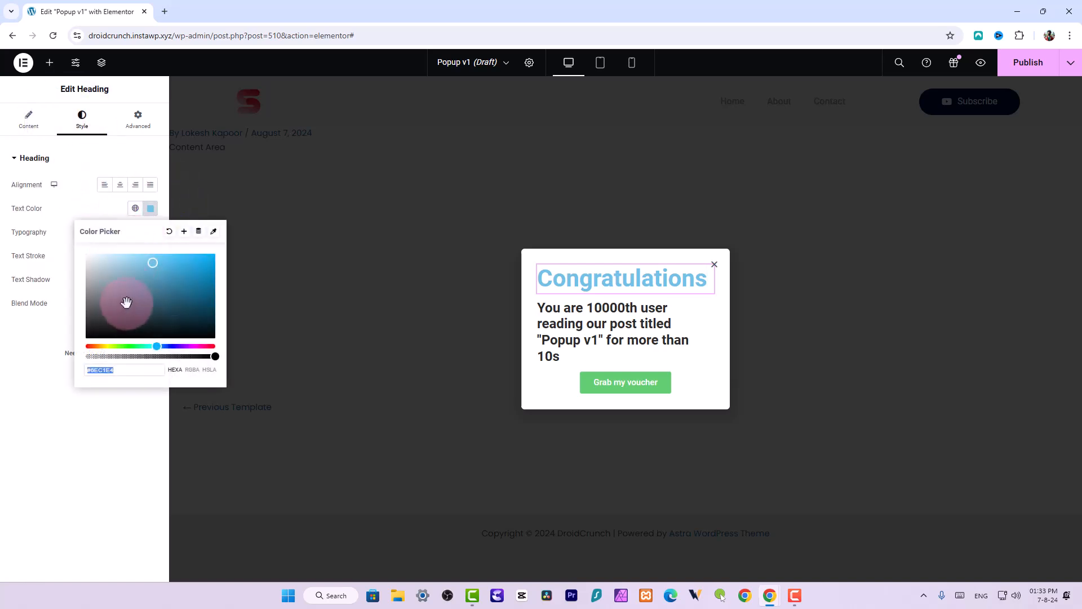
click(151, 290)
drag(144, 346, 138, 345)
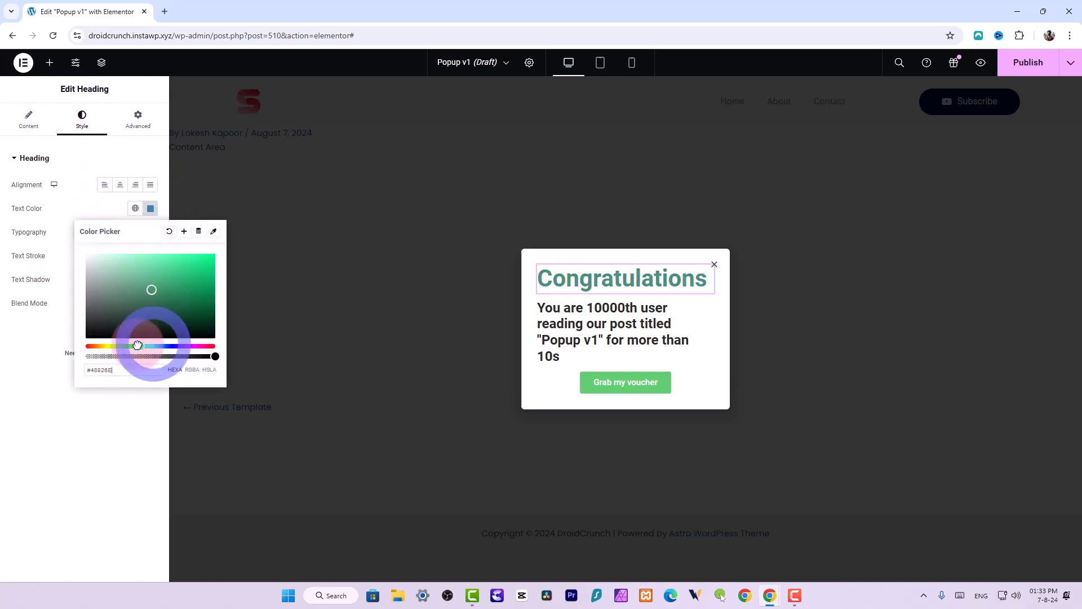
mouse_move(147, 292)
mouse_down()
mouse_move(151, 259)
mouse_move(159, 280)
mouse_up()
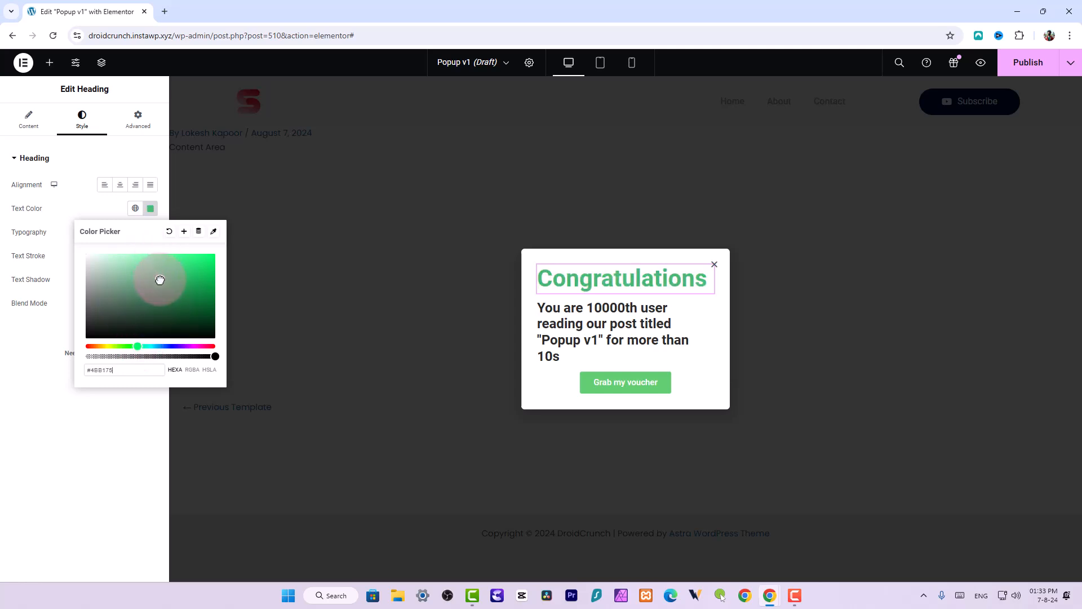
Set the voucher button's background colour to #1A1A1A
click(674, 379)
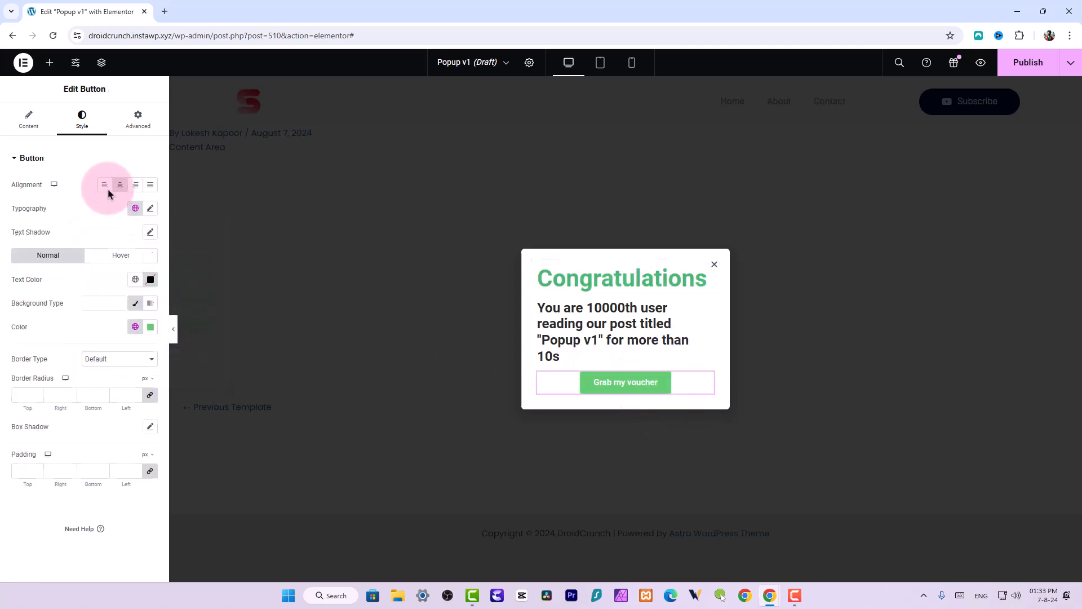
click(151, 331)
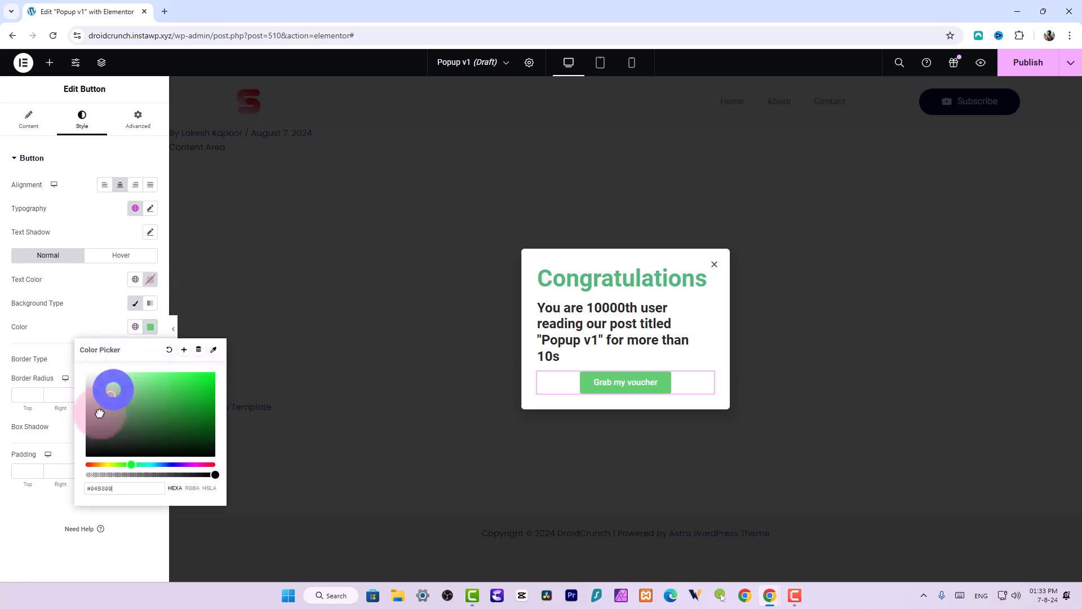
drag(108, 387, 75, 453)
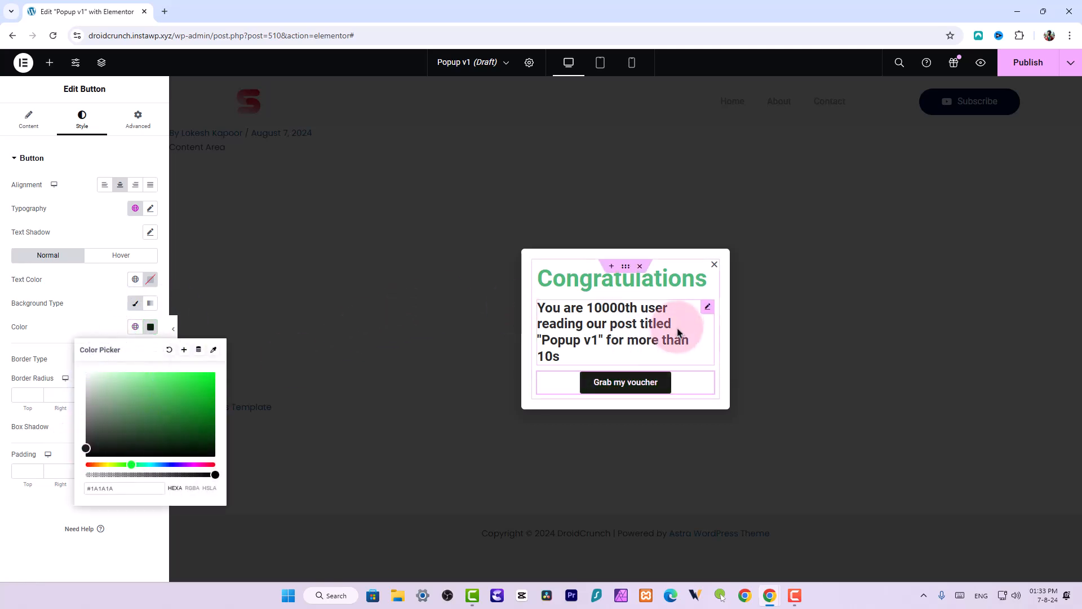
Set the popup's width to 550 px in the popup settings
click(702, 309)
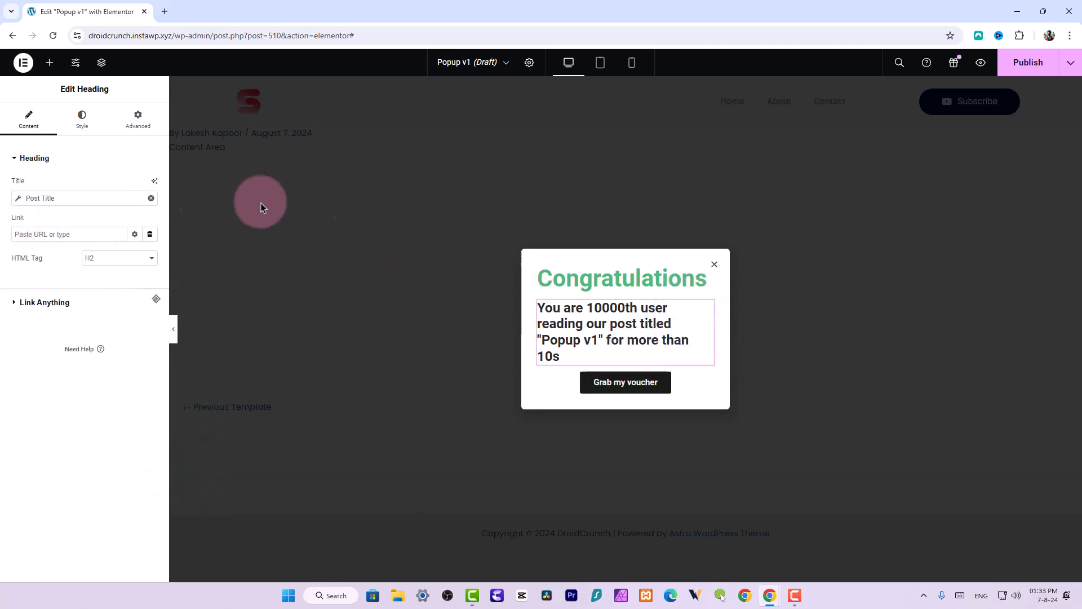
click(624, 266)
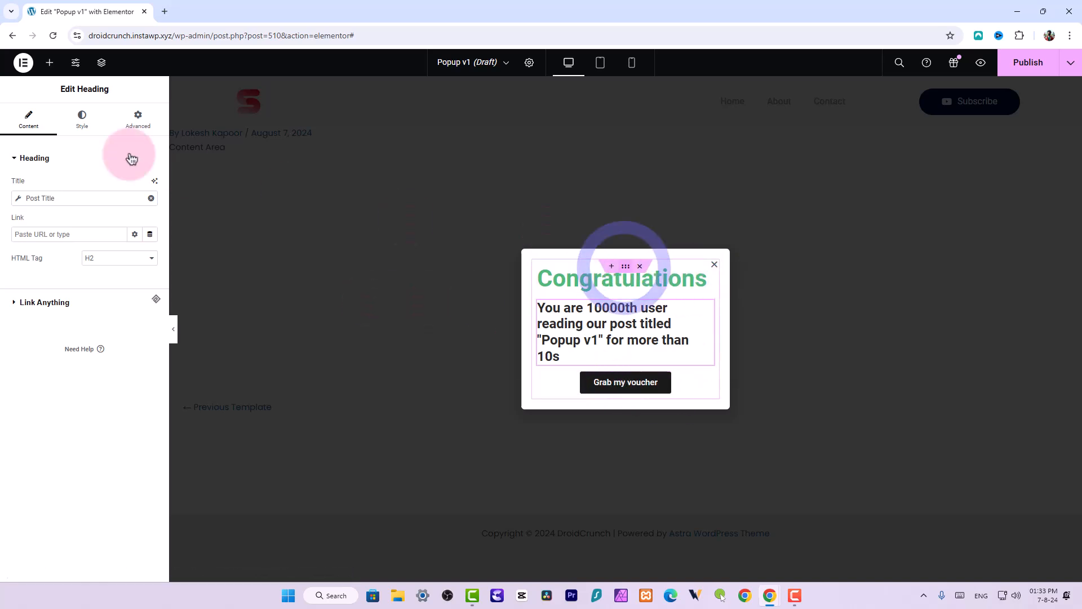
click(531, 63)
drag(46, 190, 66, 191)
double_click(134, 191)
text(550)
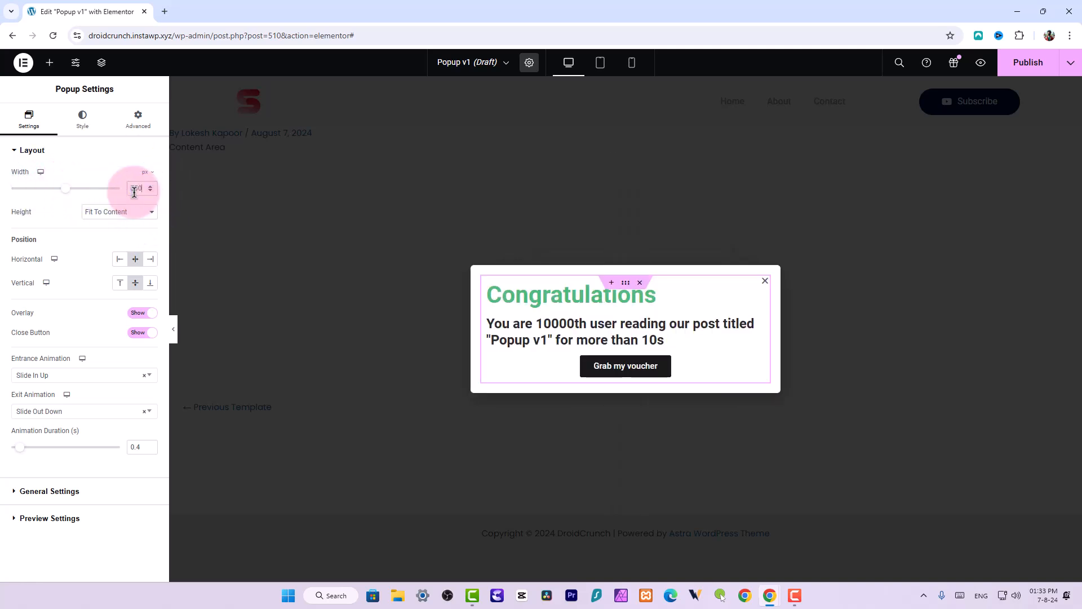
Set the popup container's justify content and align items both to centre
click(627, 285)
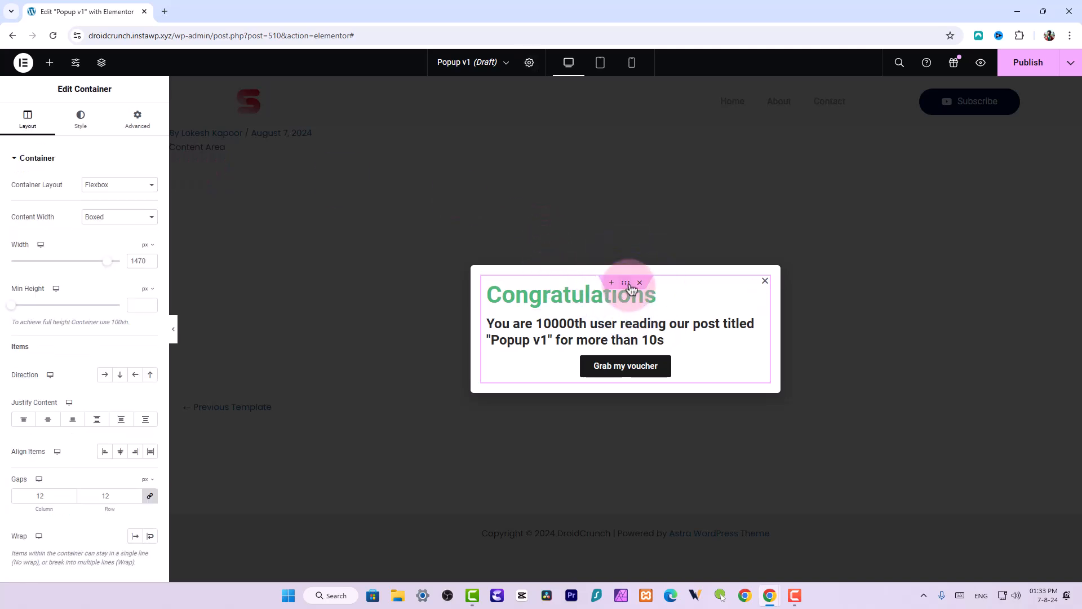
click(49, 419)
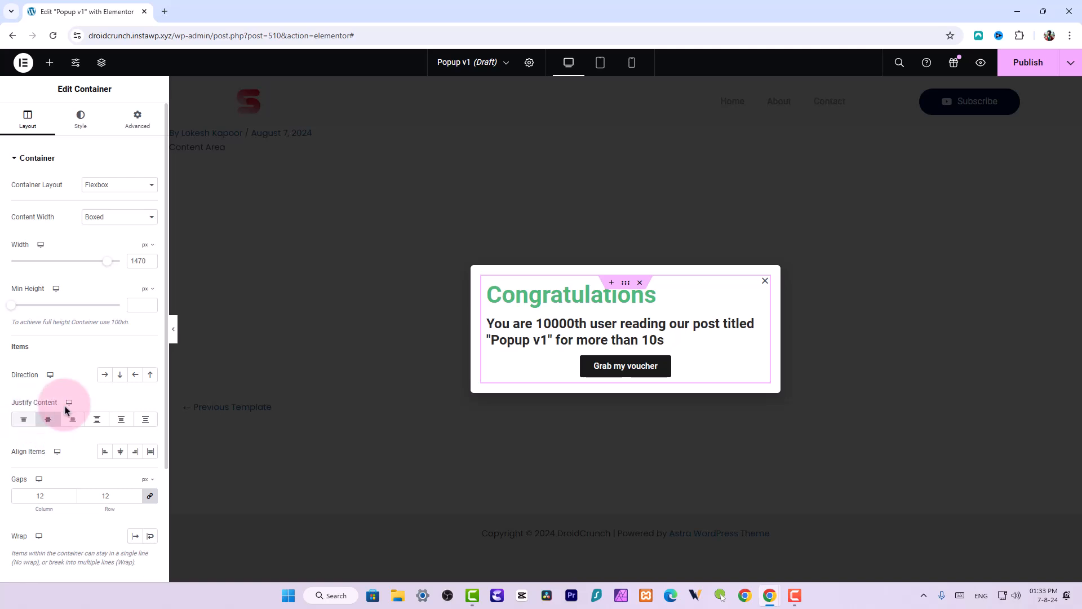
click(120, 451)
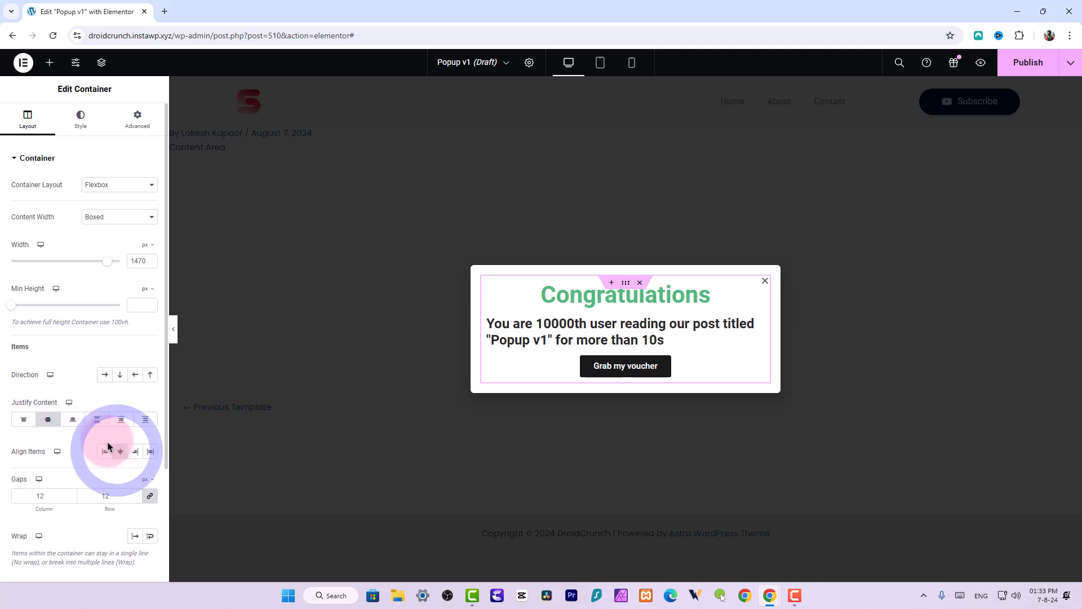
Check the popup's appearance in the tablet and mobile responsive views
click(716, 337)
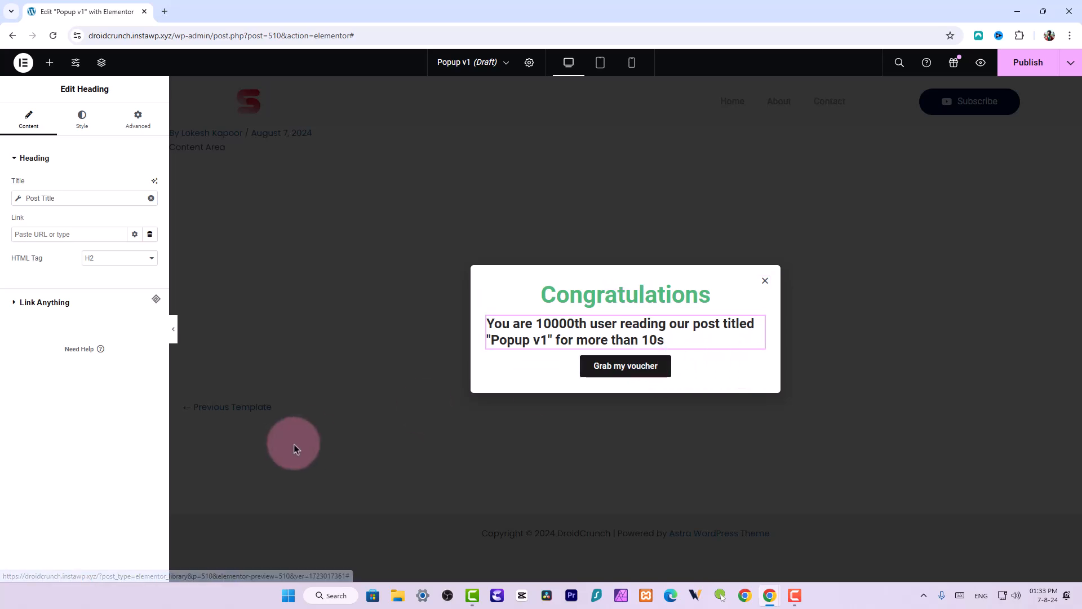
click(529, 64)
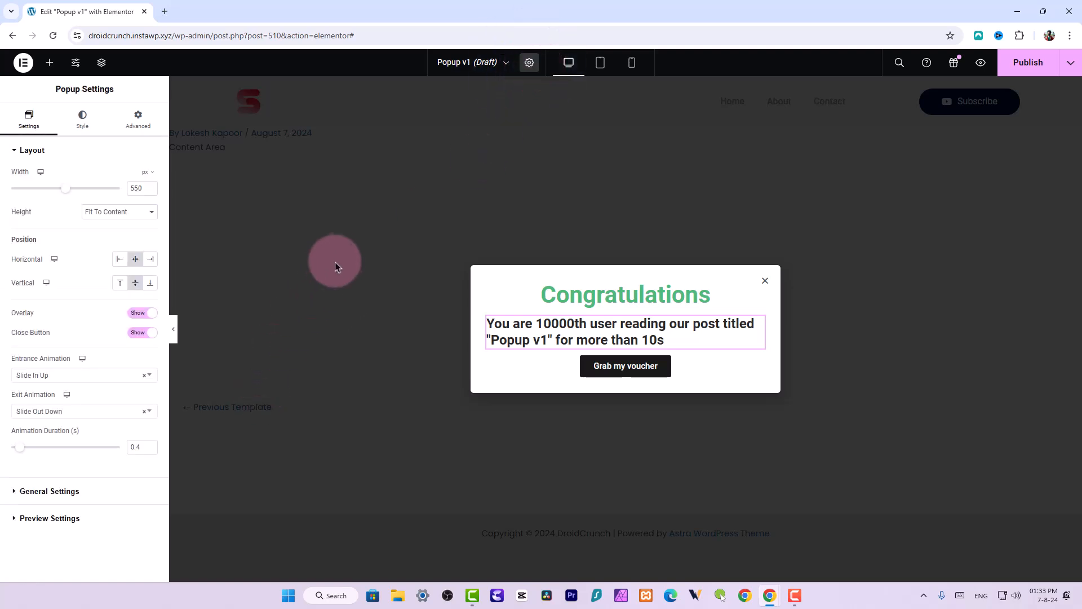
click(604, 74)
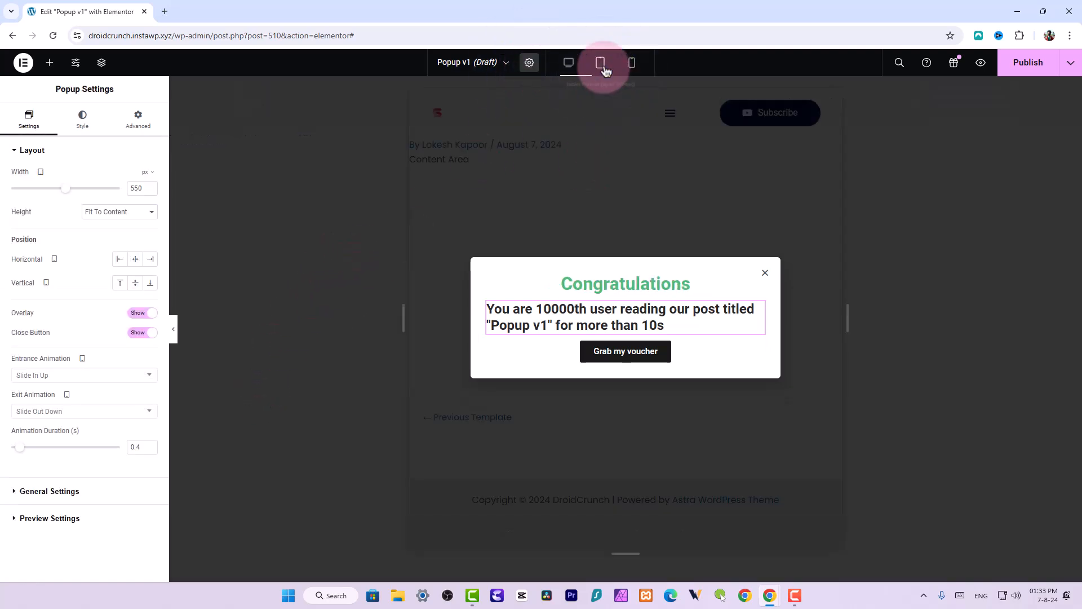
click(631, 63)
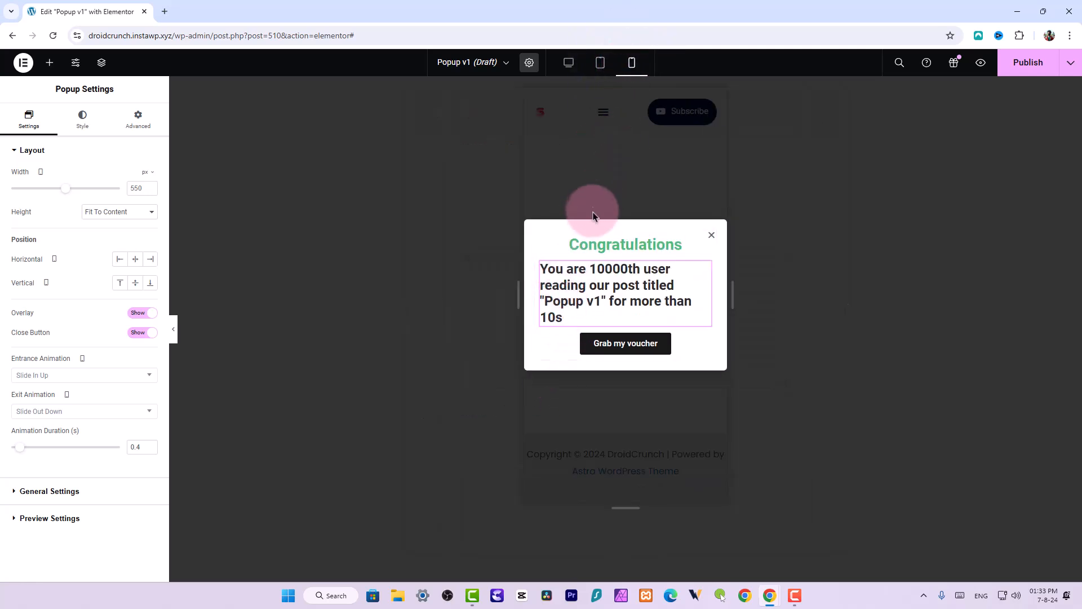
In the mobile view, set the popup's width to 90 and its vertical position to bottom
click(148, 129)
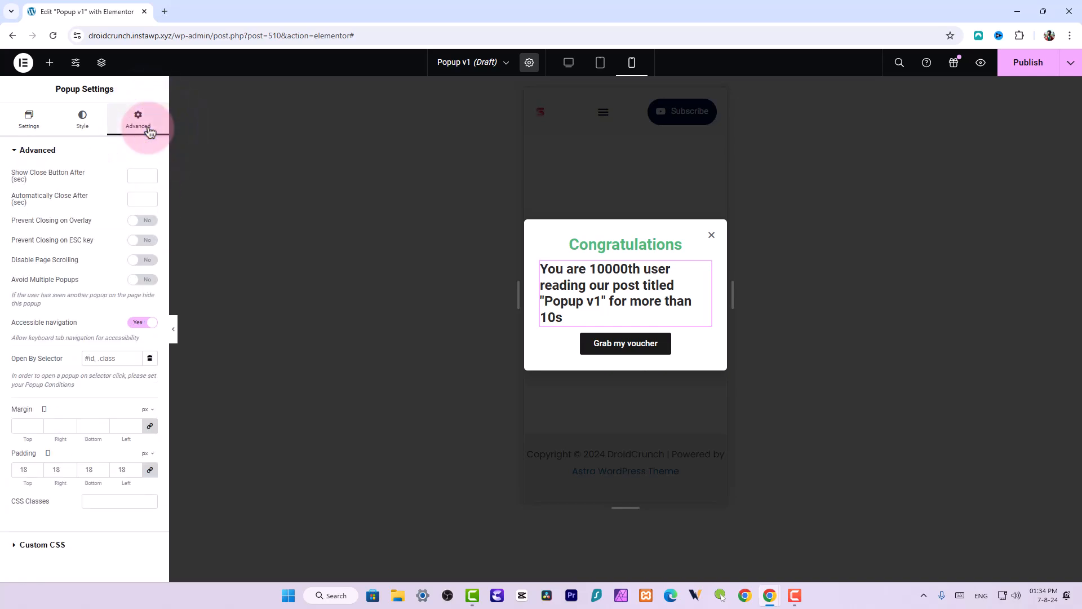
click(34, 127)
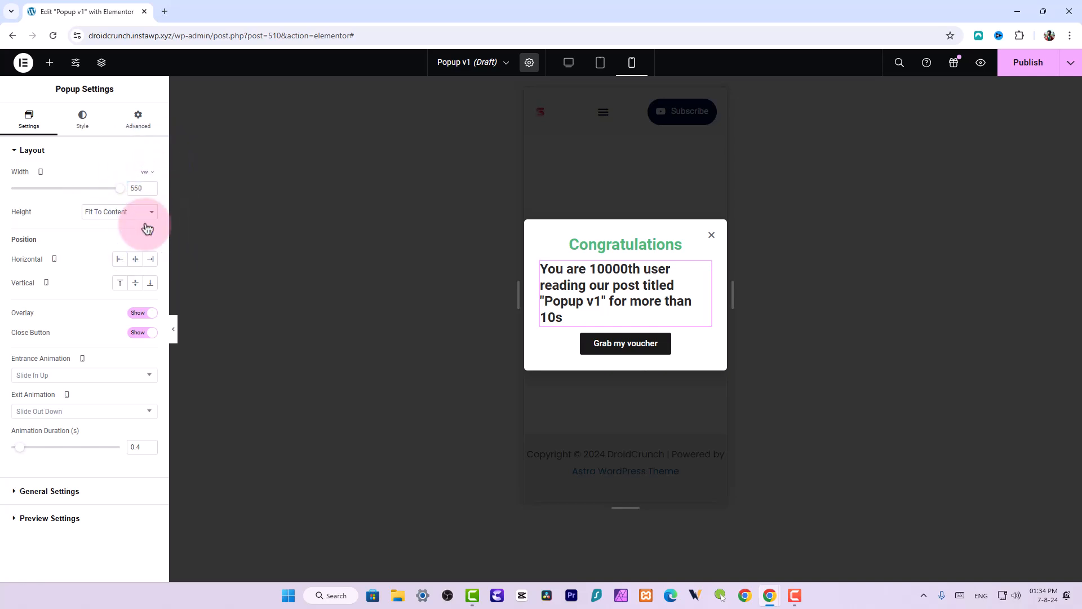
drag(121, 189, 115, 192)
double_click(129, 190)
text(90)
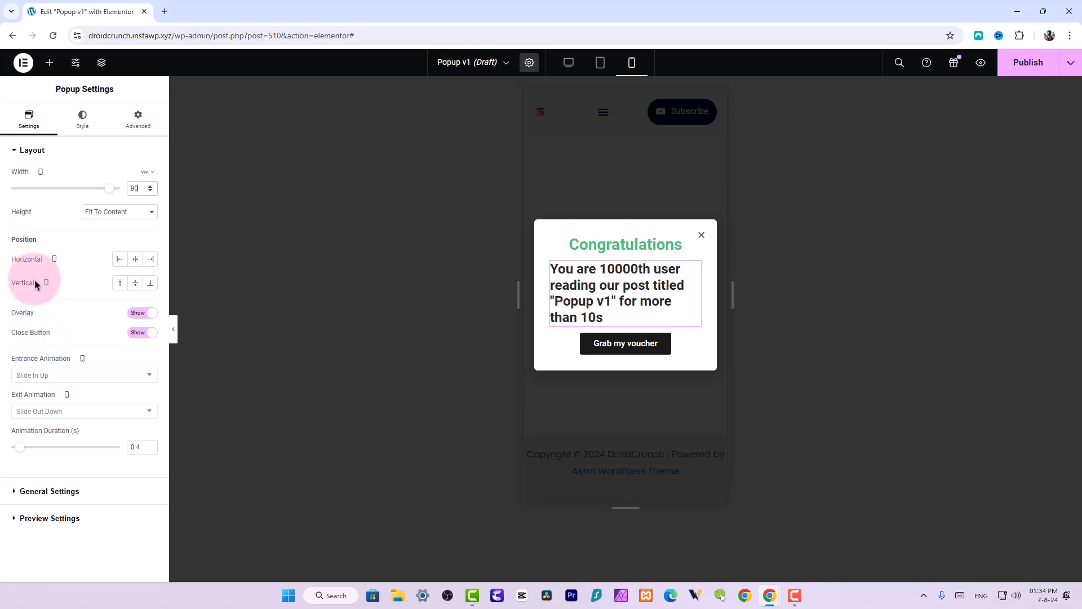
click(149, 283)
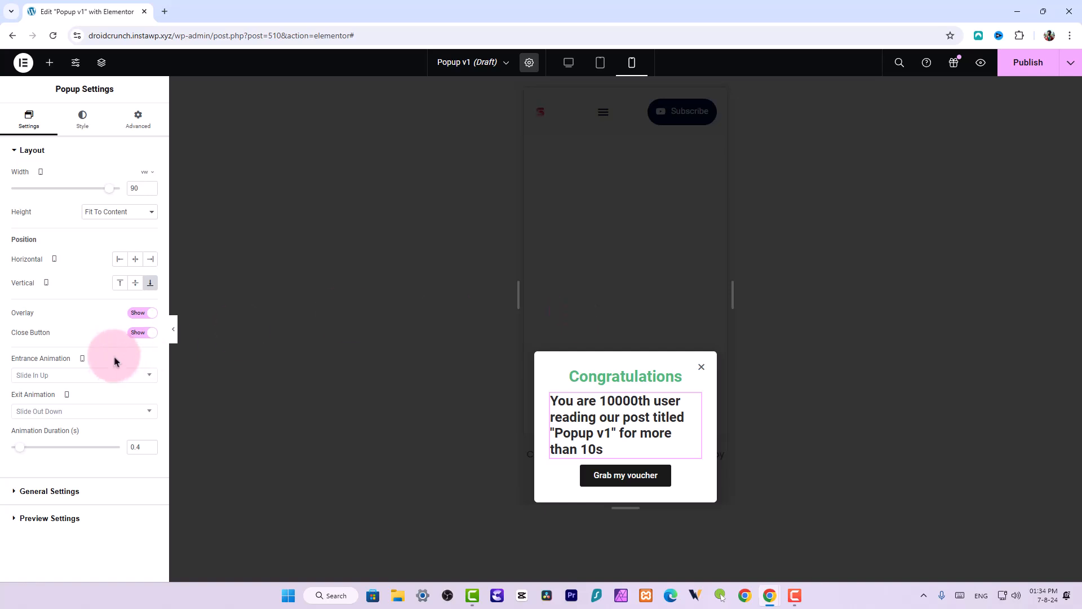
Unlink the popup's mobile margin values and set the bottom margin to 20 px
click(138, 125)
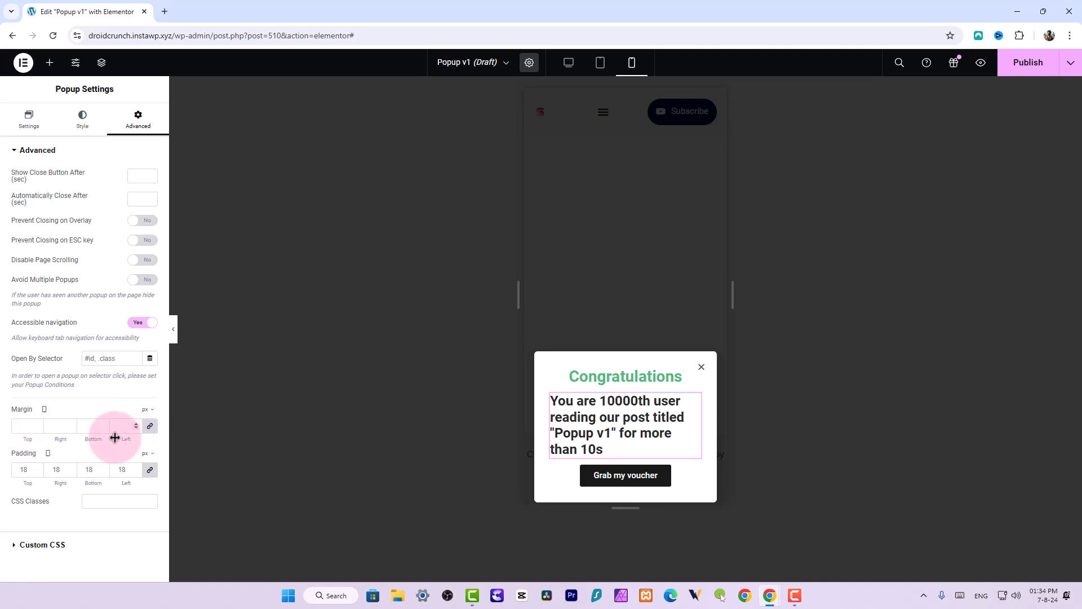
click(146, 429)
click(103, 424)
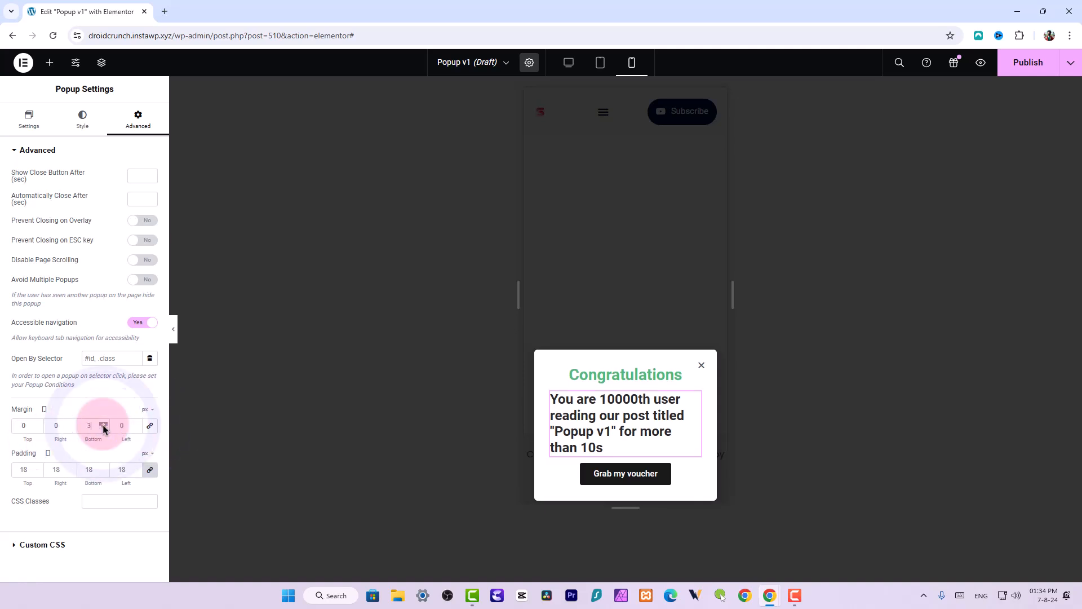
double_click(91, 426)
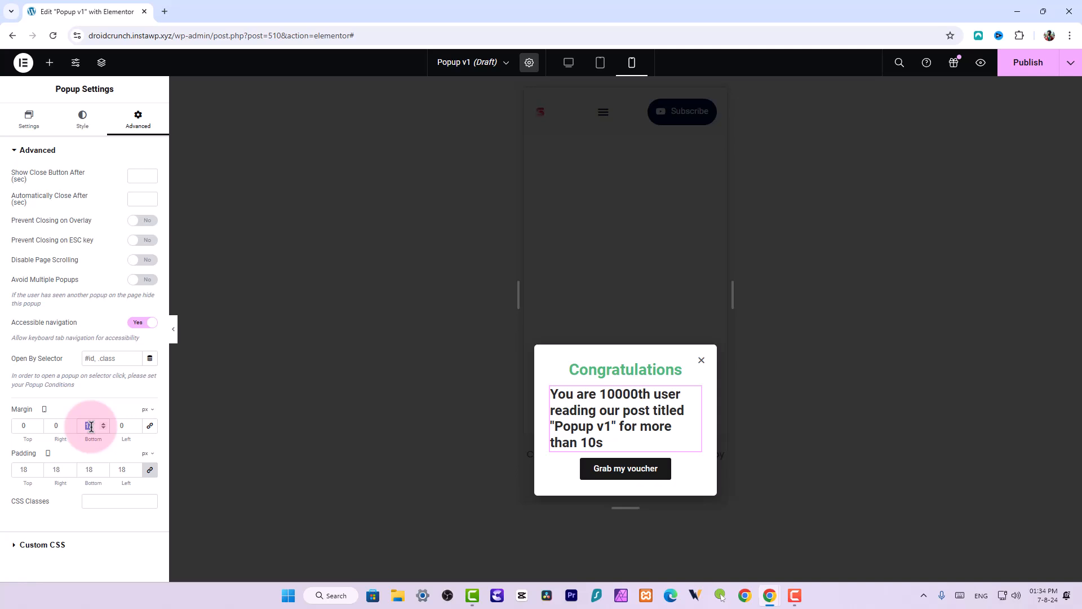
text(20)
Compare the popup in the desktop, mobile and tablet views
click(569, 62)
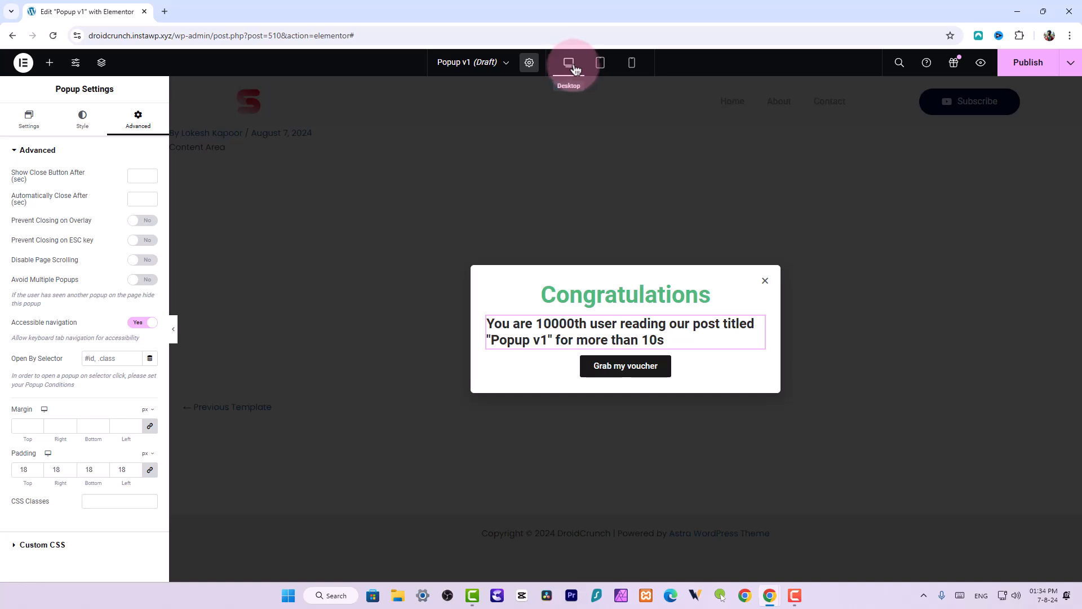
click(632, 62)
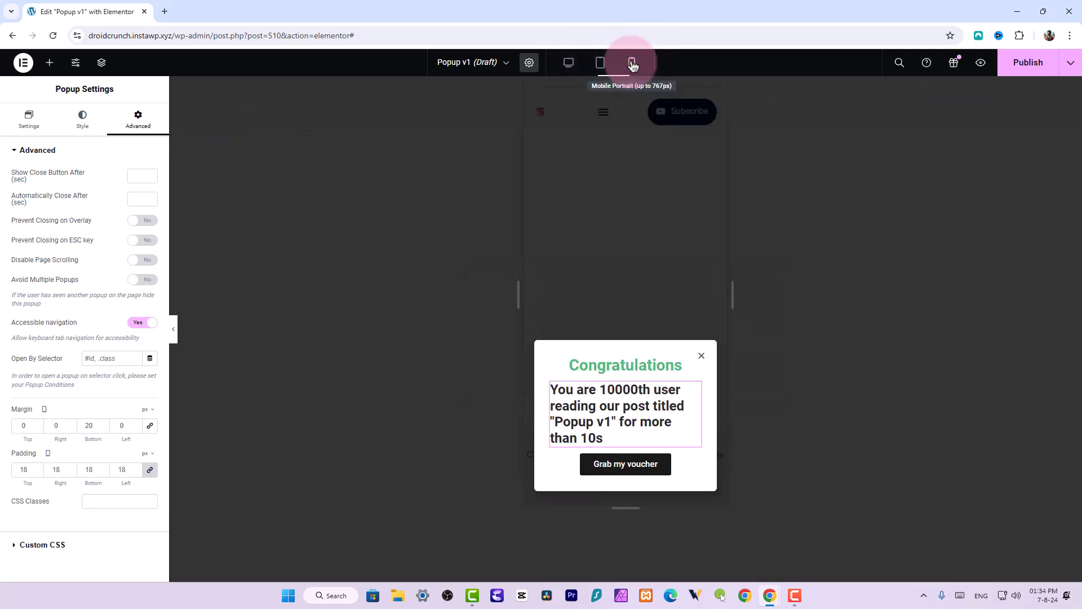
click(592, 66)
click(568, 65)
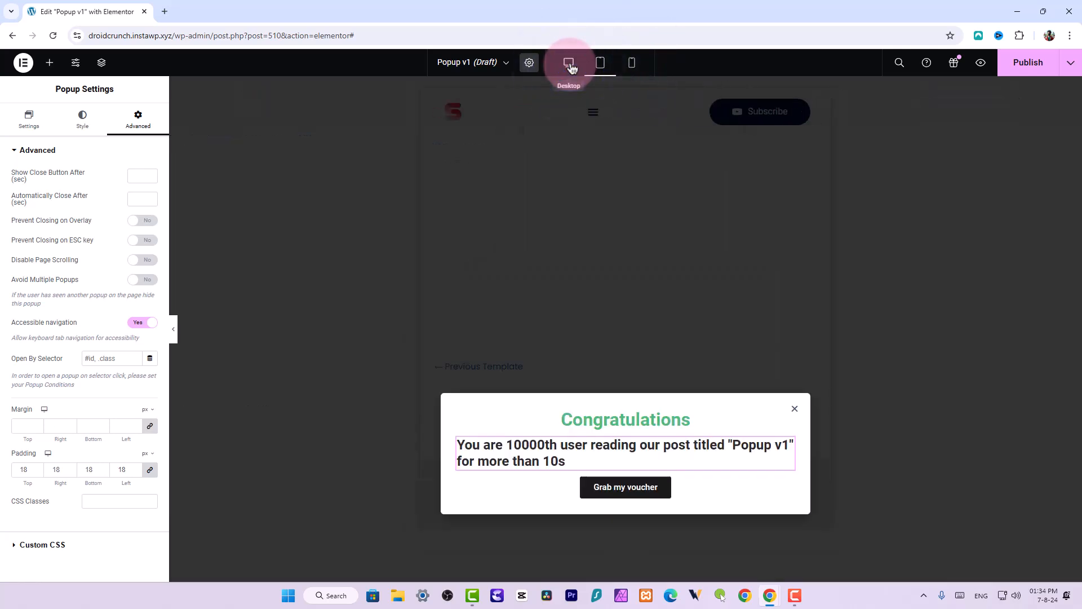
Add an Image widget below the heading and choose the skin1-single-service-img3.jpg photo from the media library
click(49, 72)
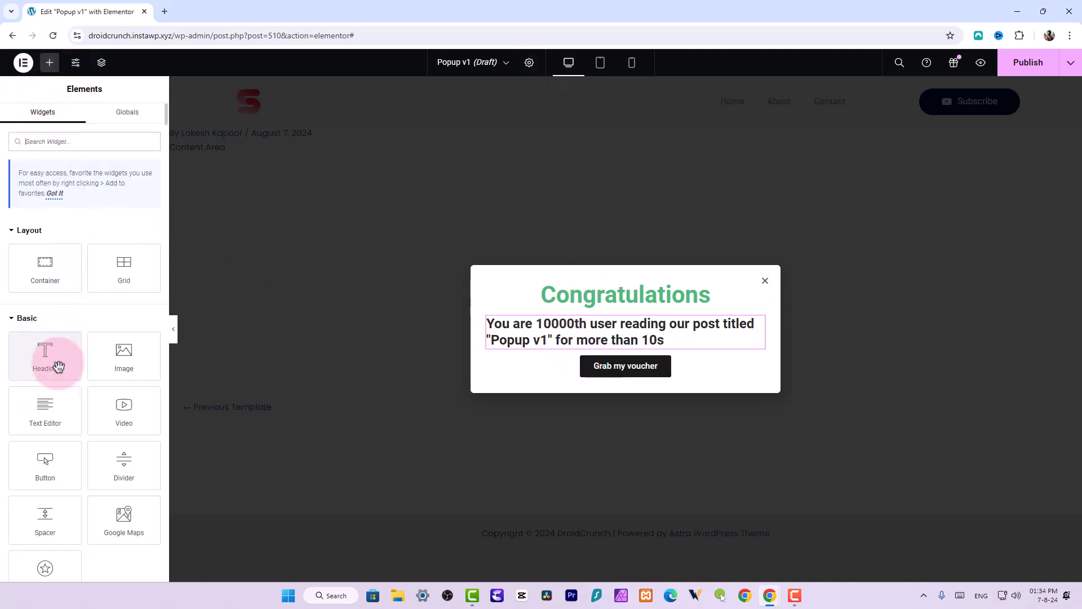
drag(124, 363, 638, 323)
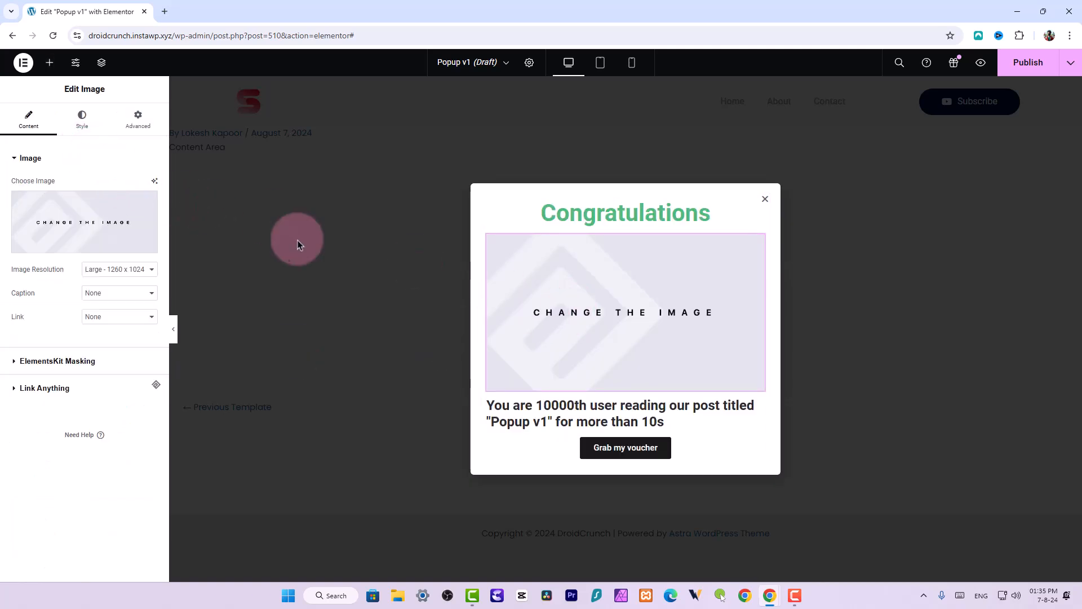
click(84, 206)
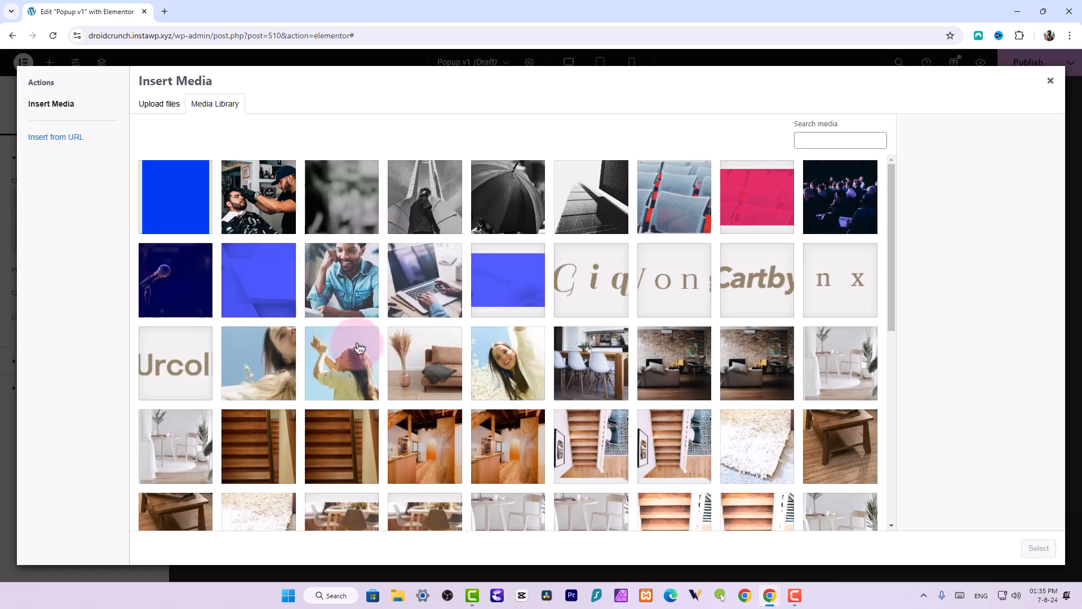
scroll(356, 344, down, 10)
scroll(362, 346, up, 9)
scroll(420, 332, up, 1)
click(341, 276)
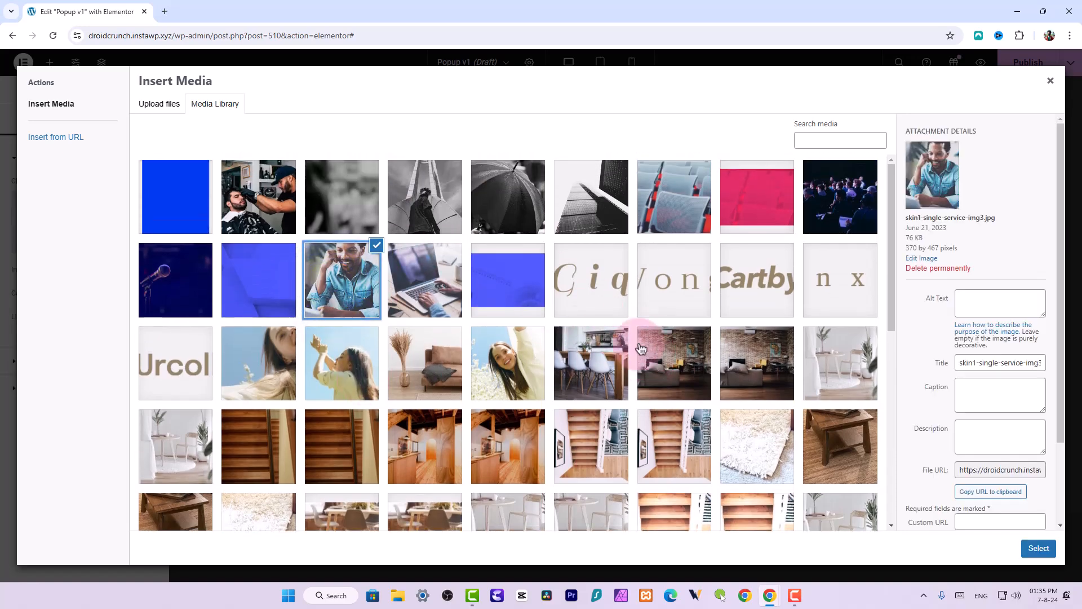
click(1037, 548)
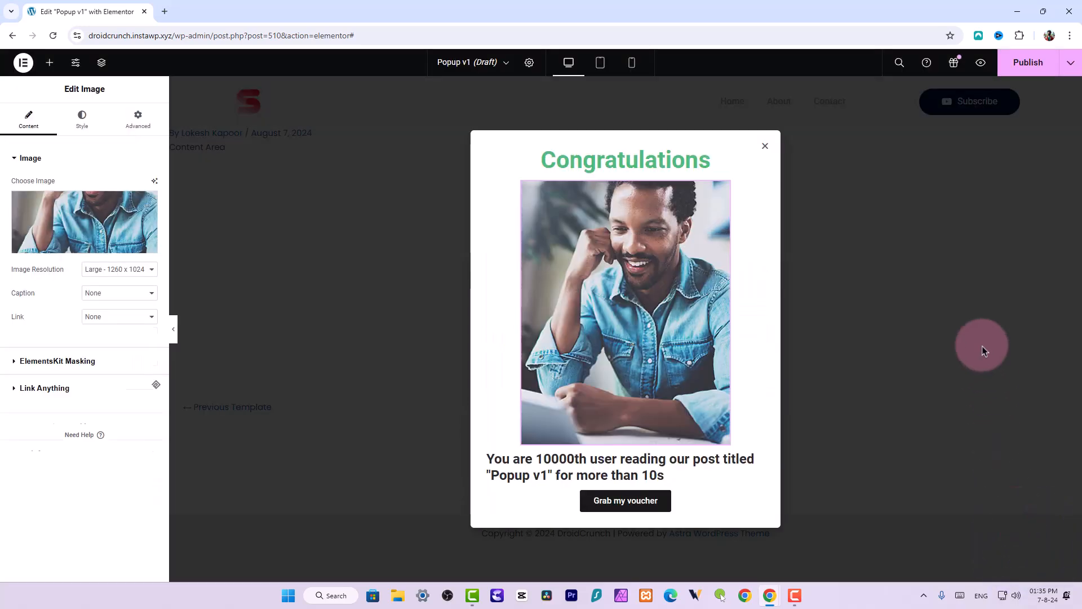
Enable ElementsKit masking on the image
click(84, 123)
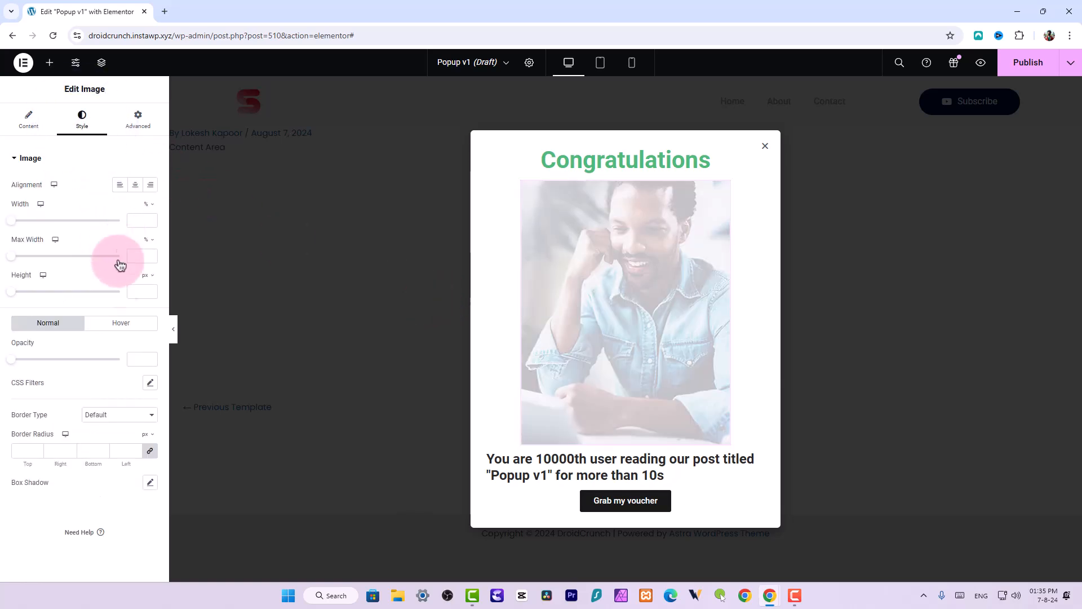
click(28, 119)
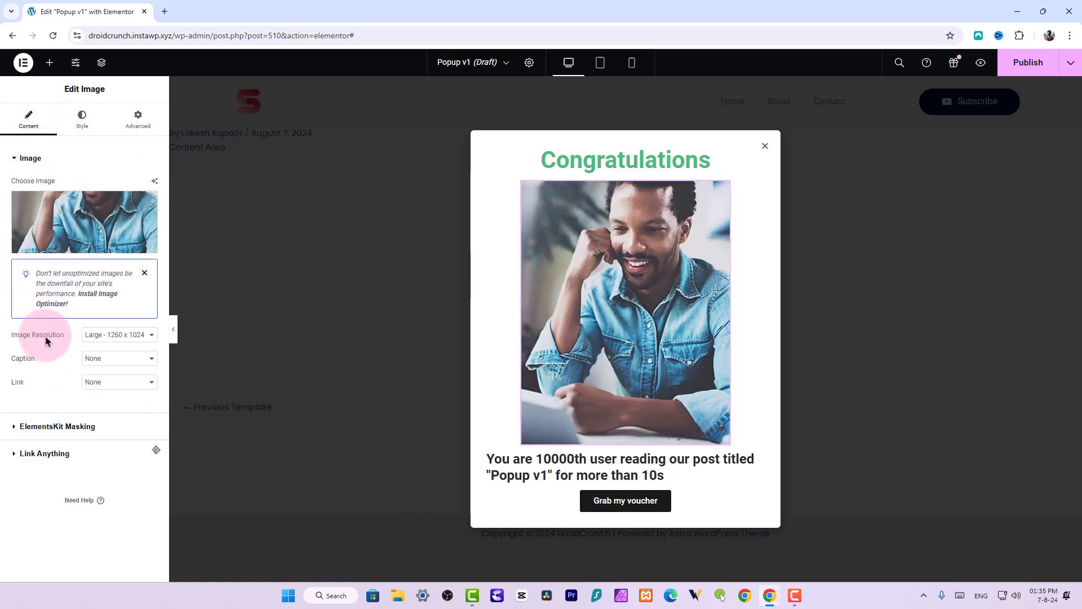
click(66, 426)
click(148, 209)
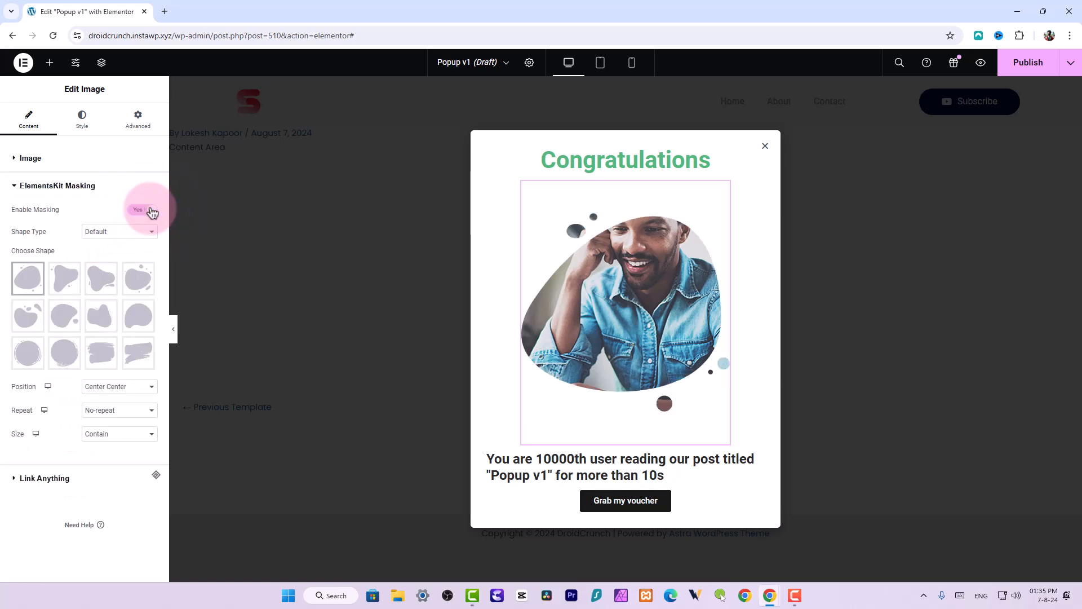
Set the image's width to 45 % and preview the popup with the panel hidden
mouse_move(59, 286)
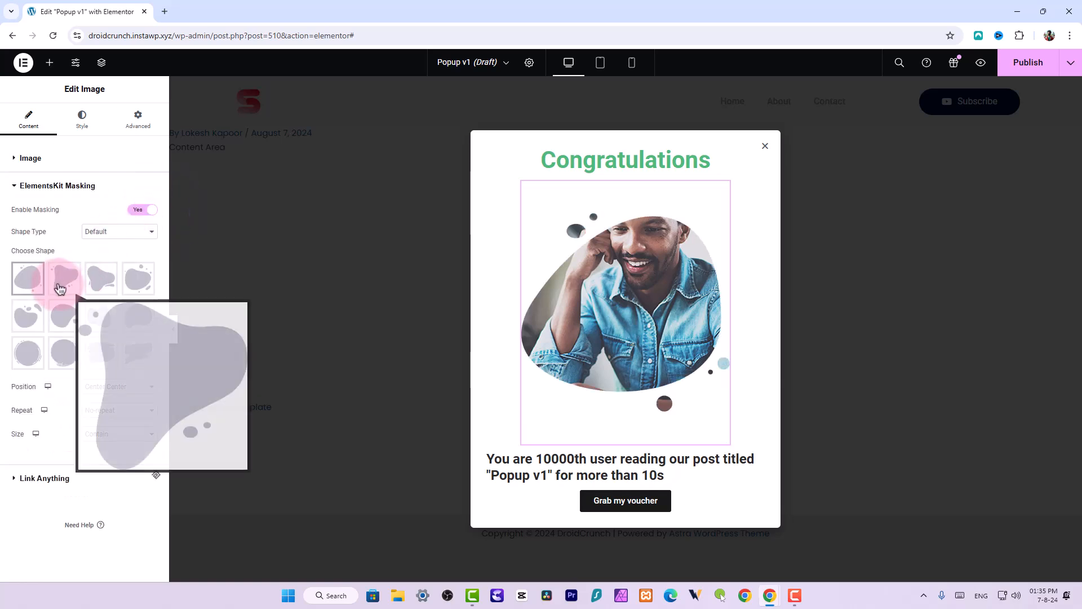
click(82, 120)
drag(14, 226, 62, 233)
click(174, 336)
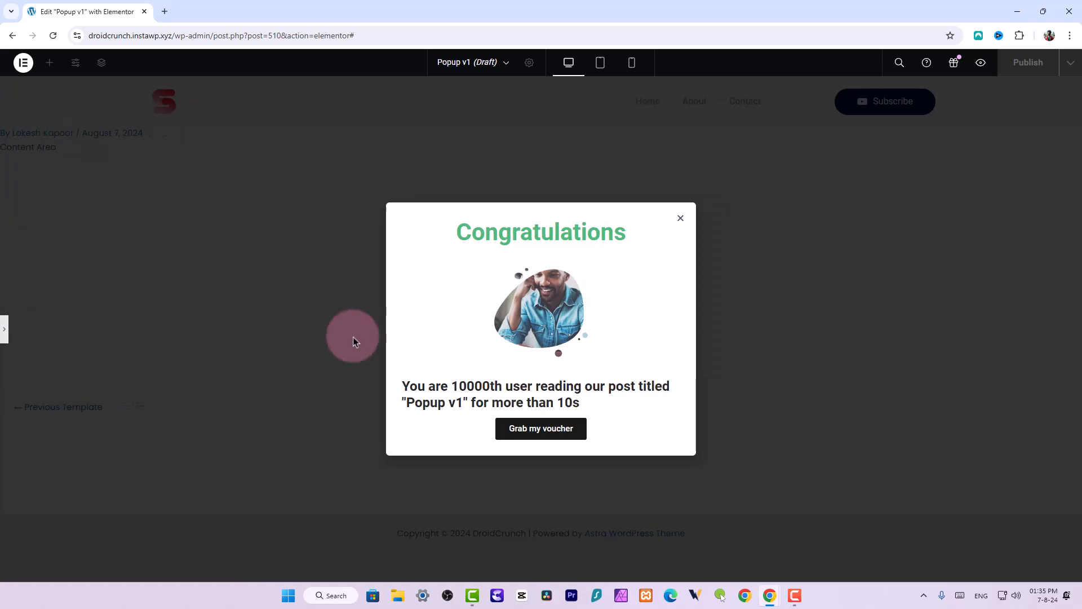
click(5, 323)
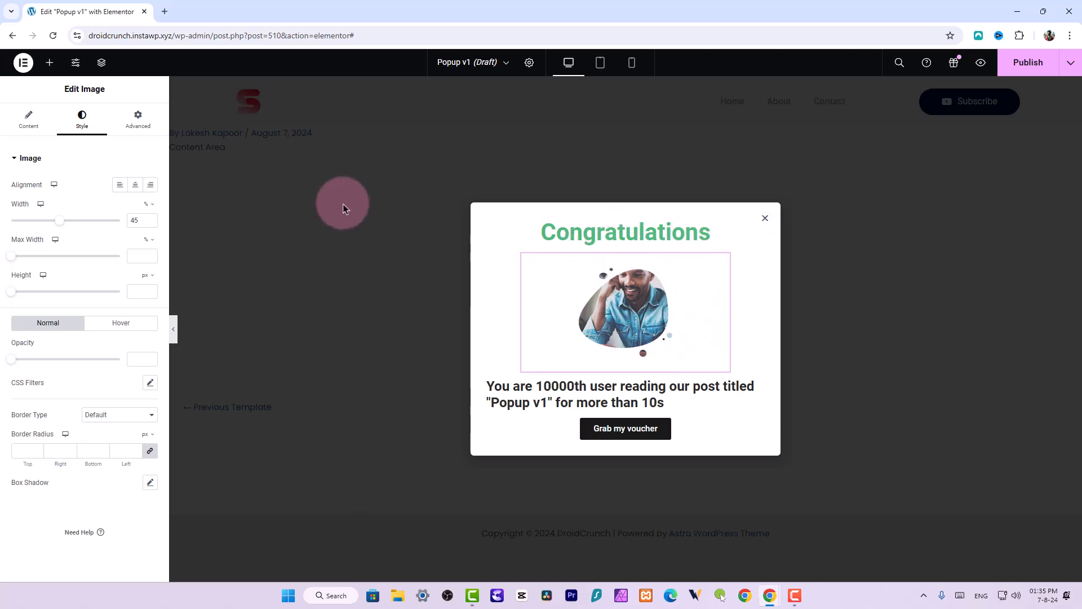
Open the popup's display conditions and add a condition including it on all singular Posts
click(531, 63)
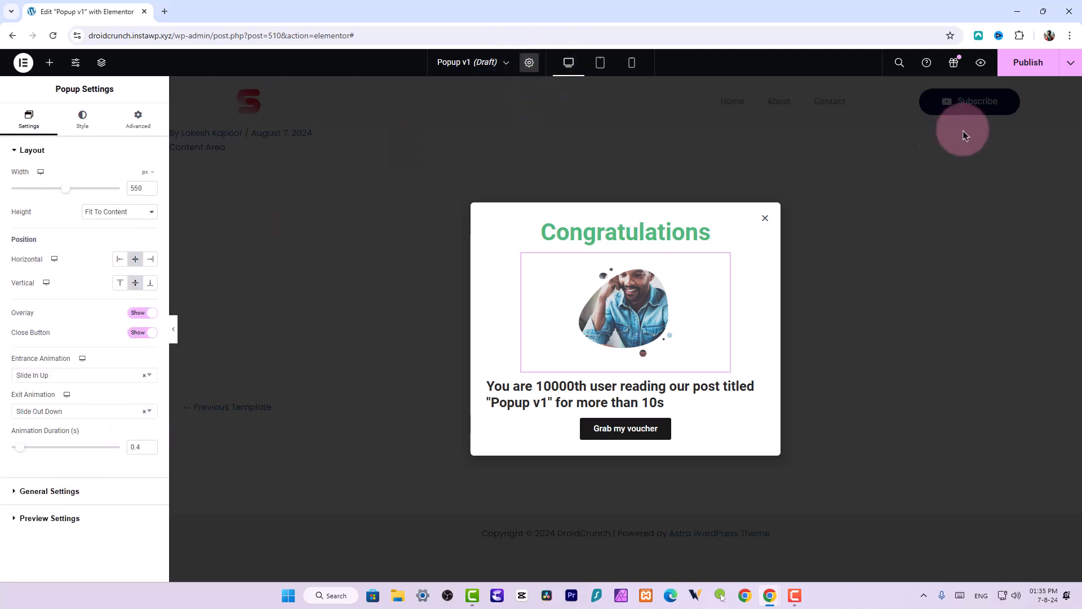
click(1069, 67)
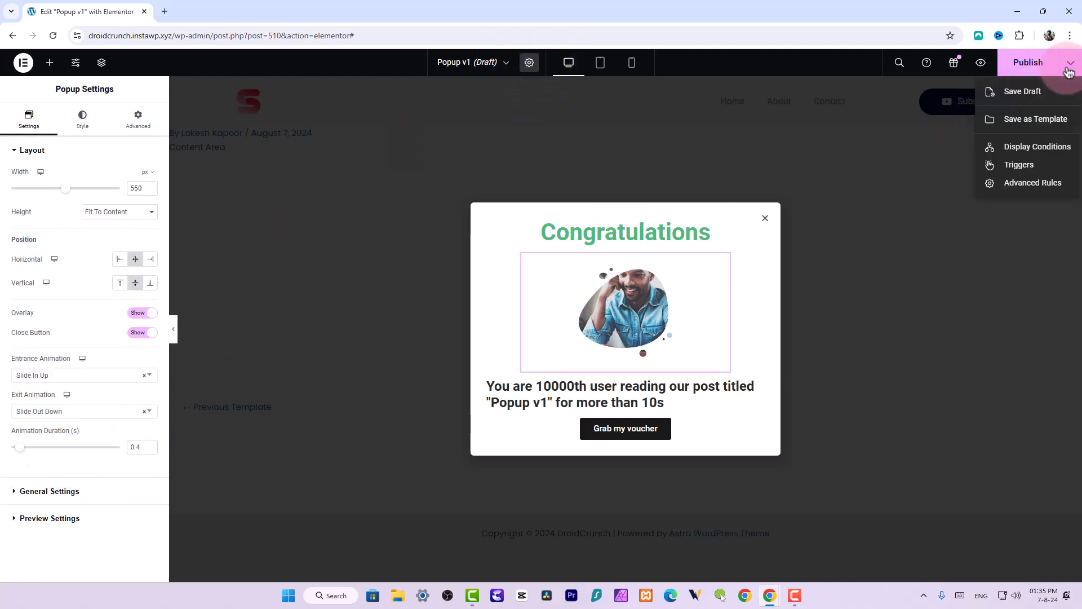
click(1014, 152)
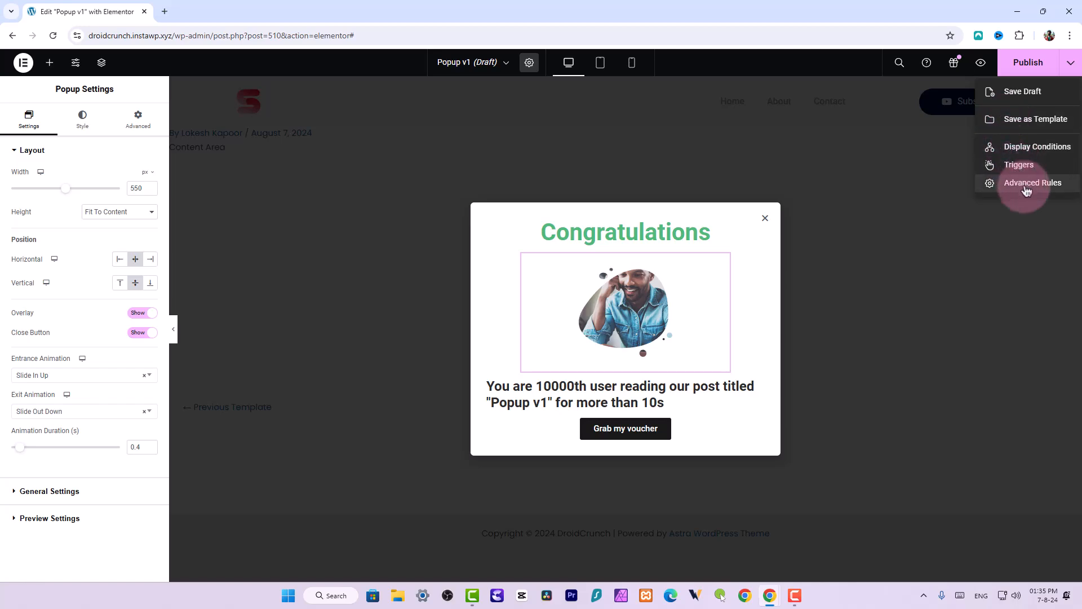
click(1033, 149)
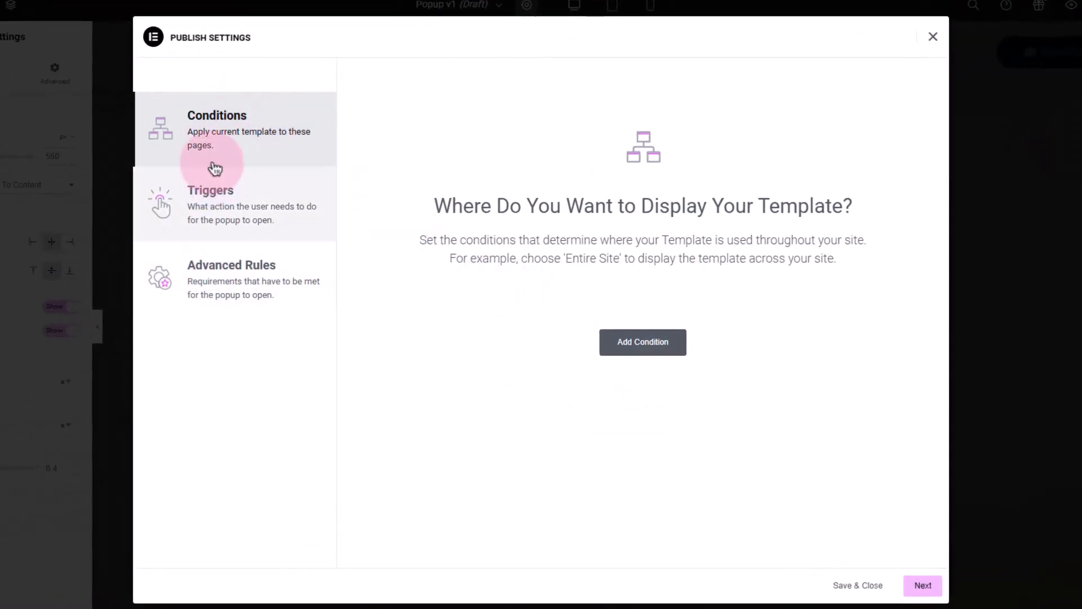
click(631, 342)
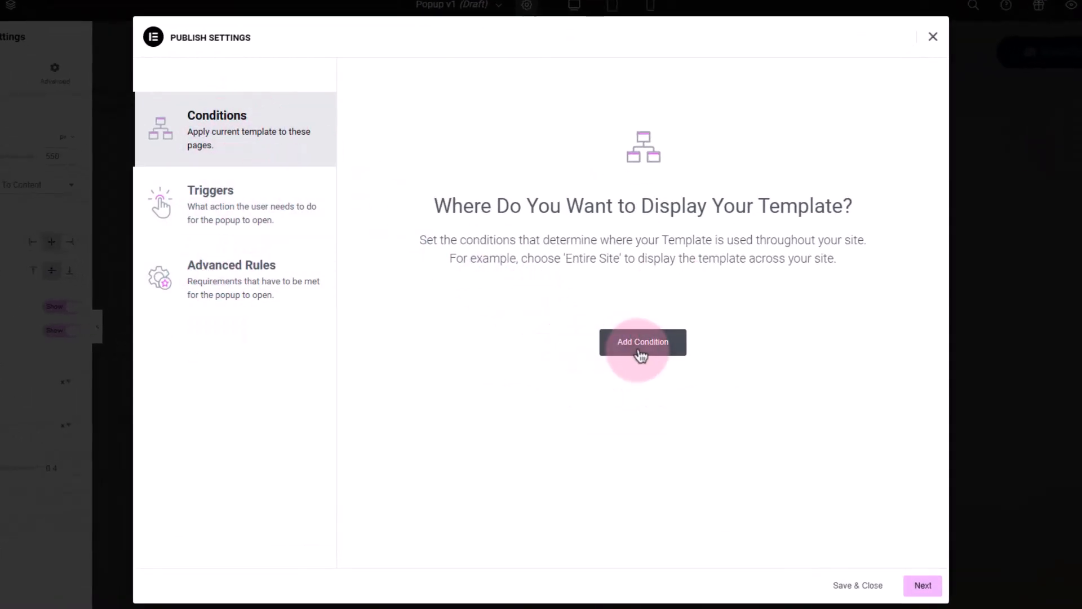
click(550, 318)
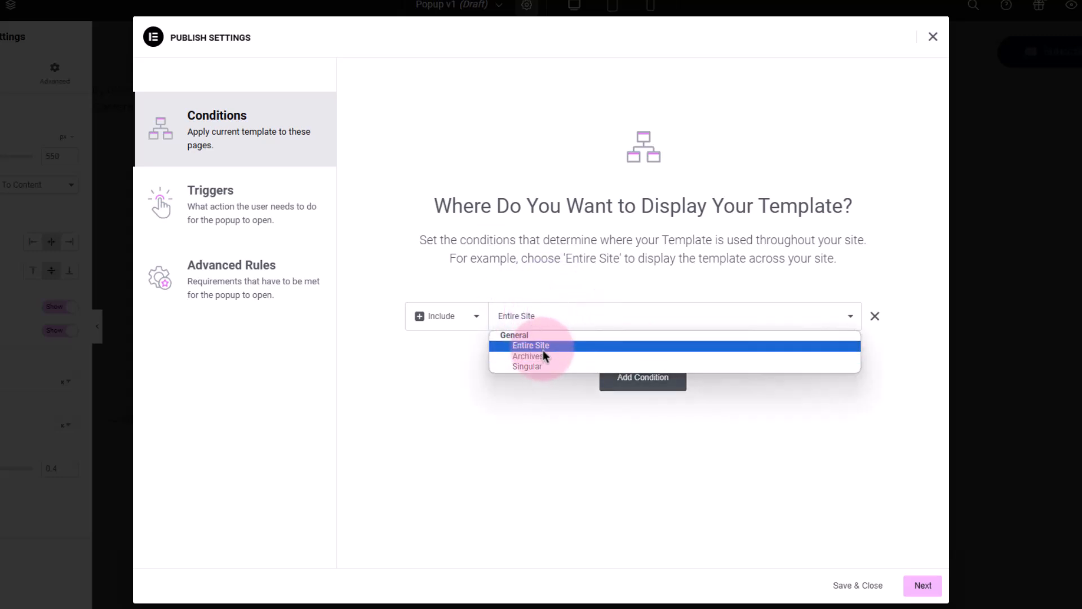
click(539, 366)
click(678, 325)
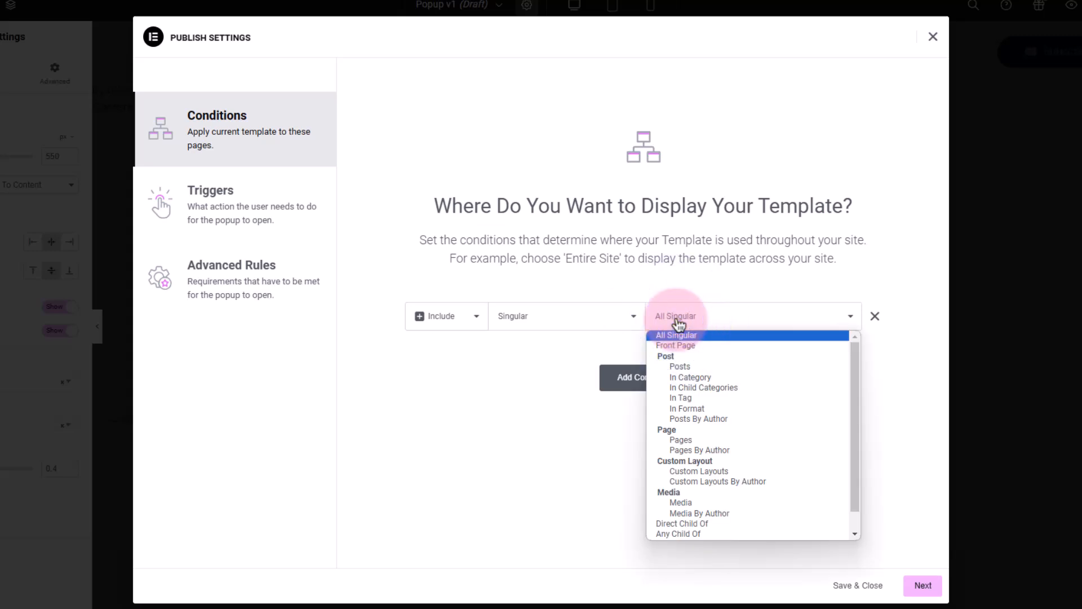
click(679, 364)
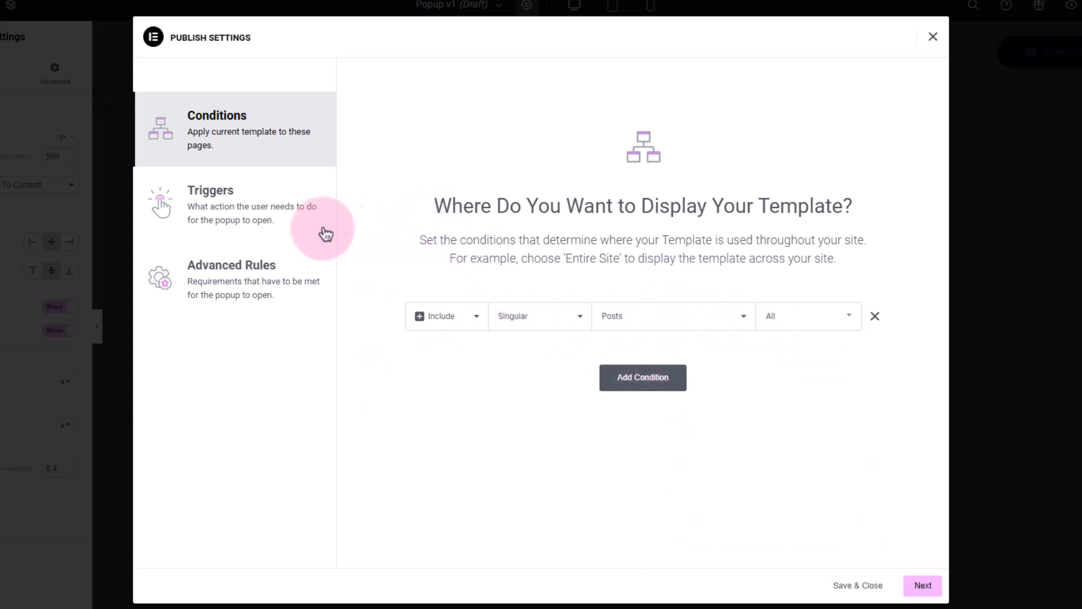
Enable the On Page Load trigger with a 10-second delay
click(266, 213)
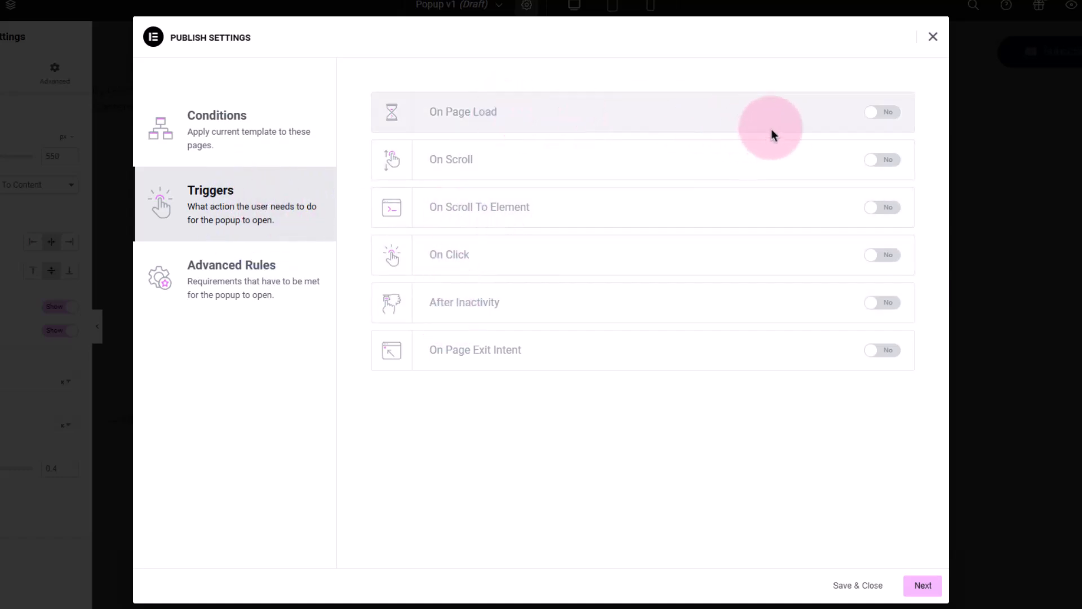
click(879, 121)
double_click(671, 111)
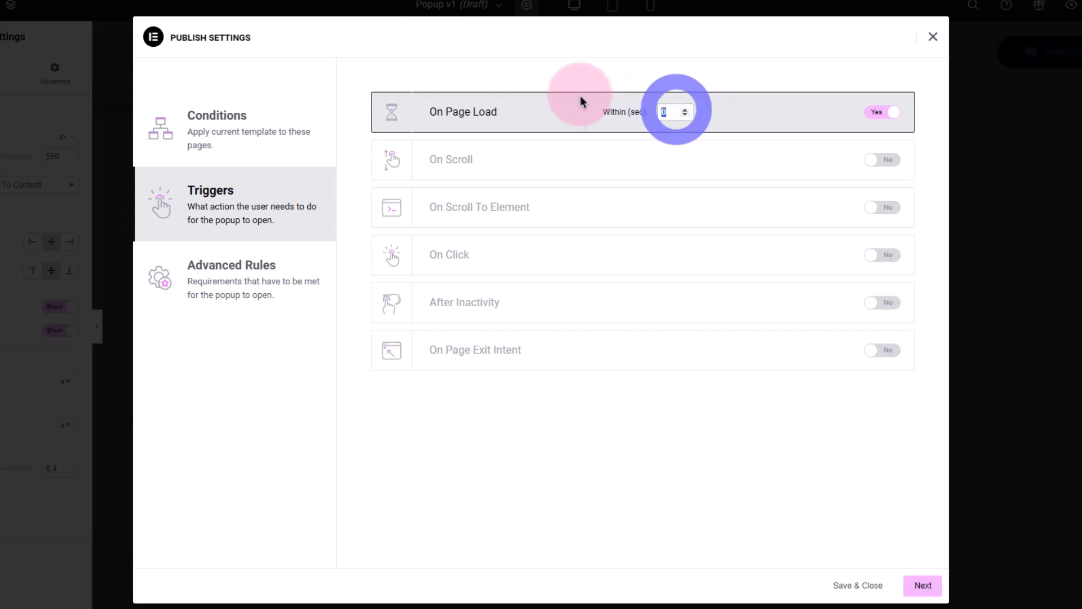
text(10)
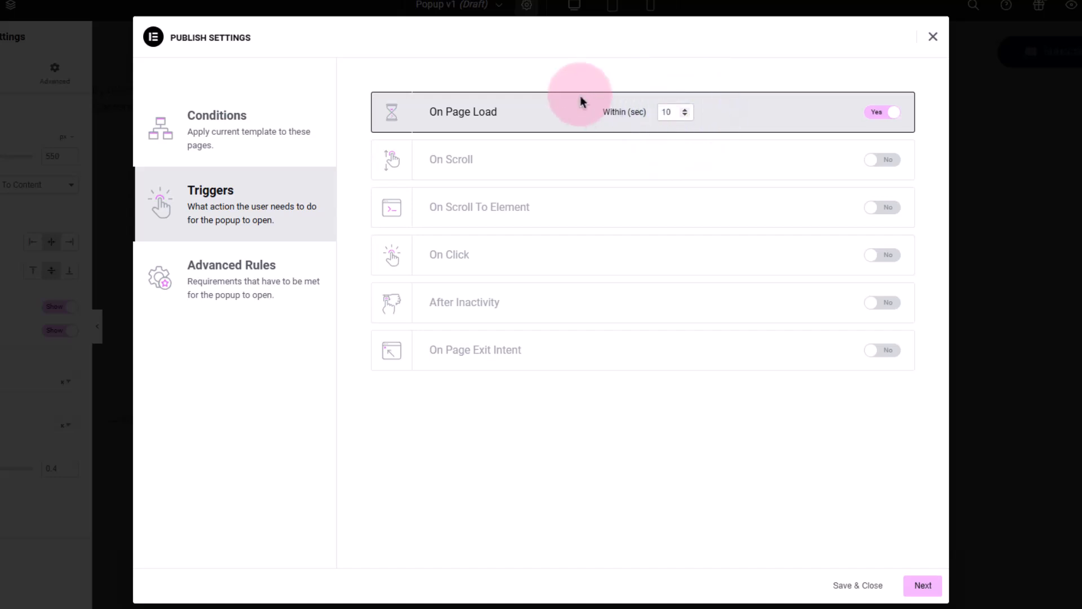
click(751, 95)
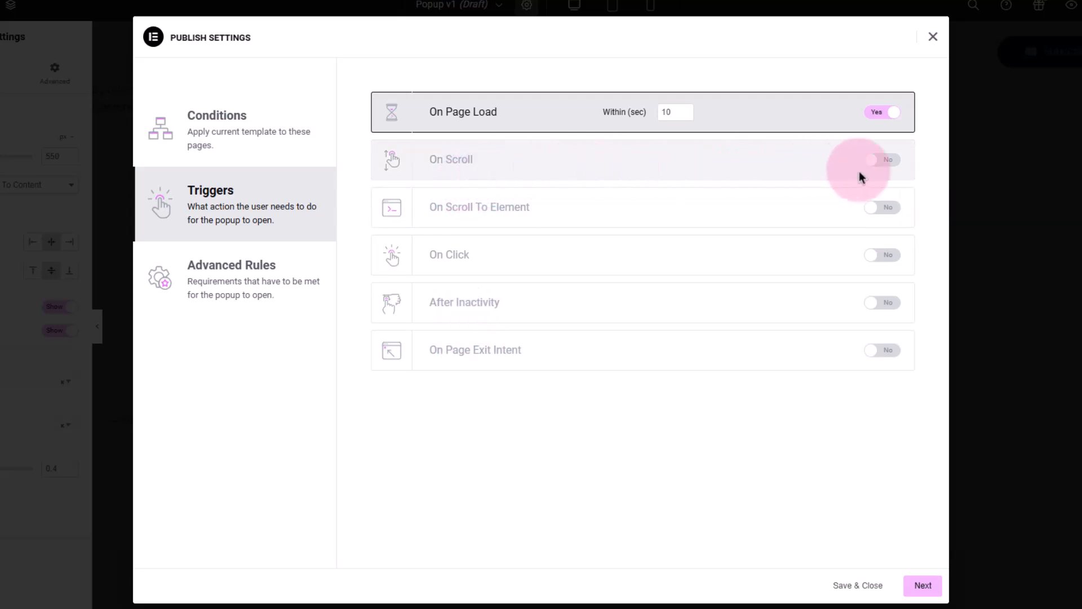
Switch the On Scroll trigger on and back off
click(882, 162)
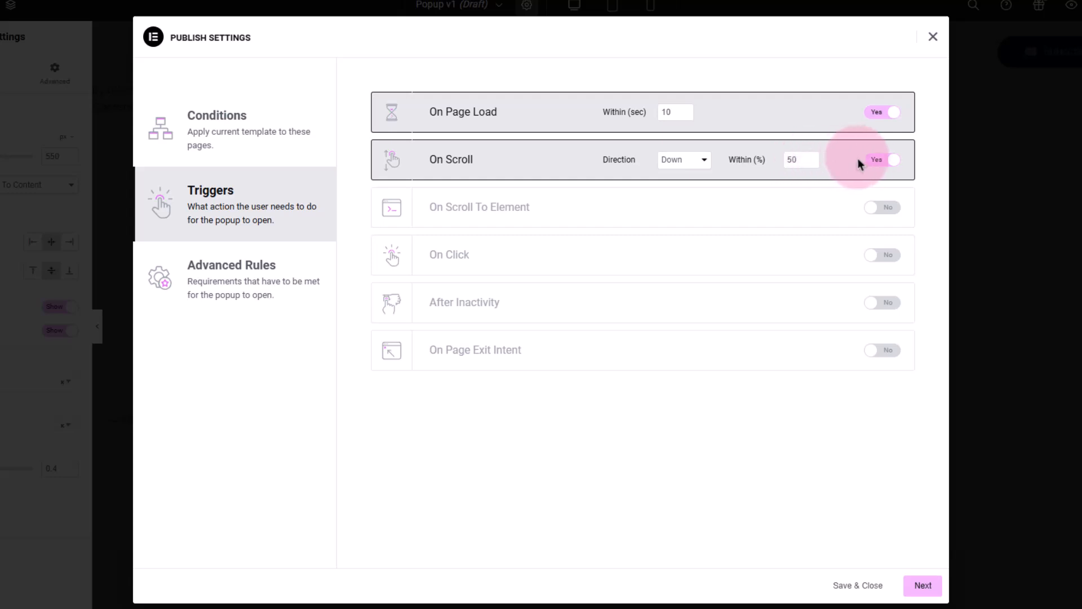
click(883, 162)
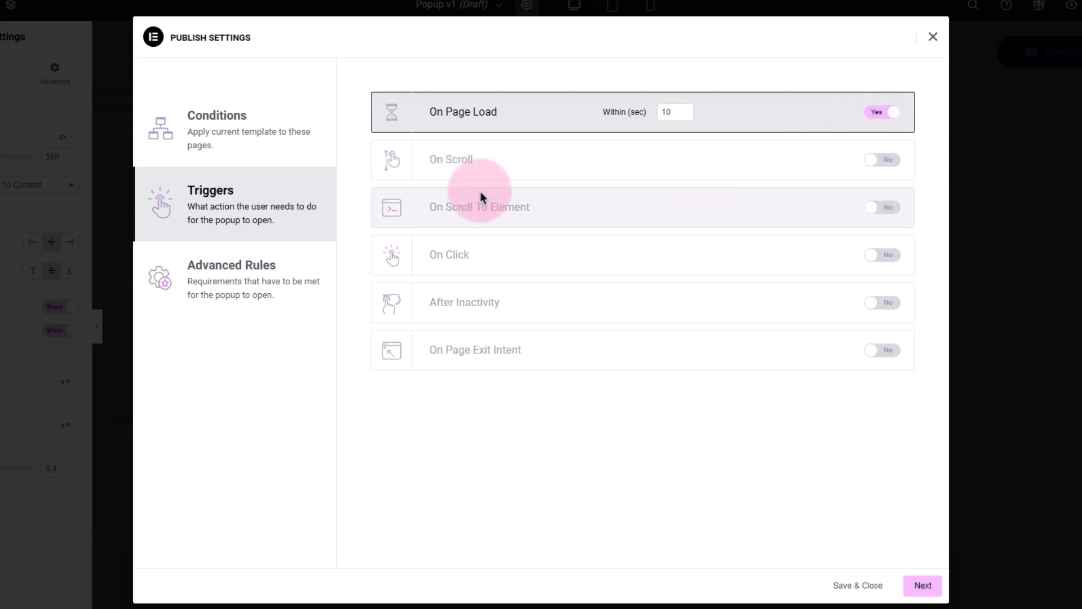
Switch the On Scroll To Element and On Click triggers on and back off
click(882, 209)
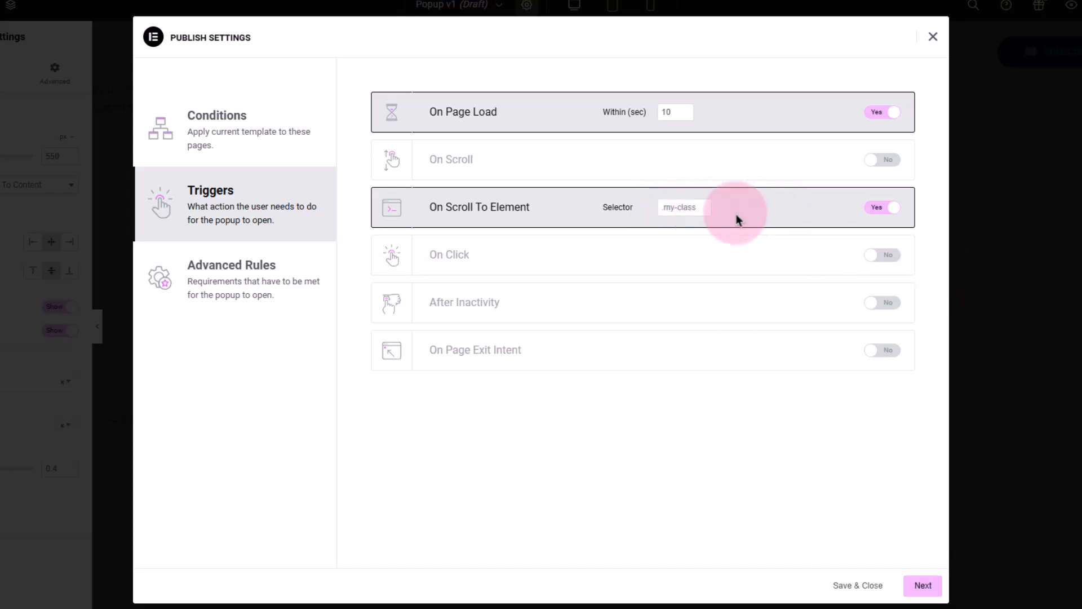
click(888, 209)
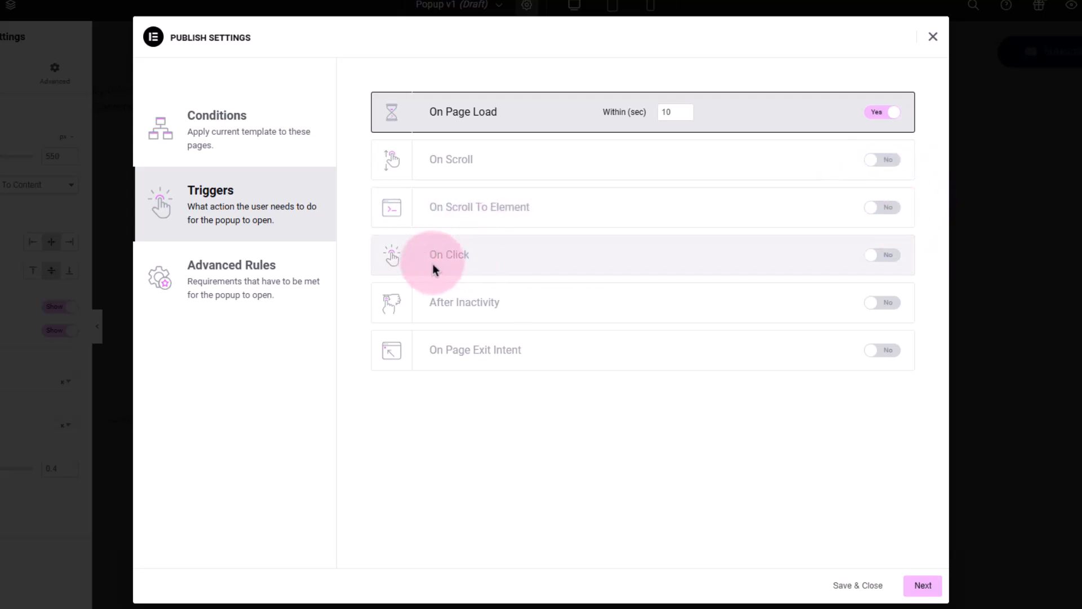
click(880, 256)
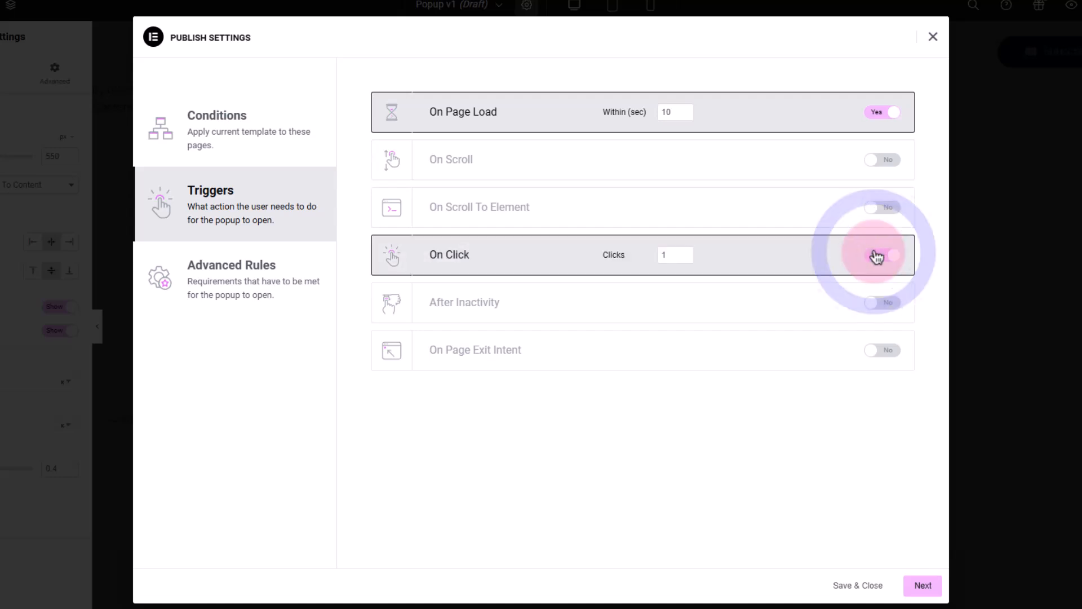
click(883, 255)
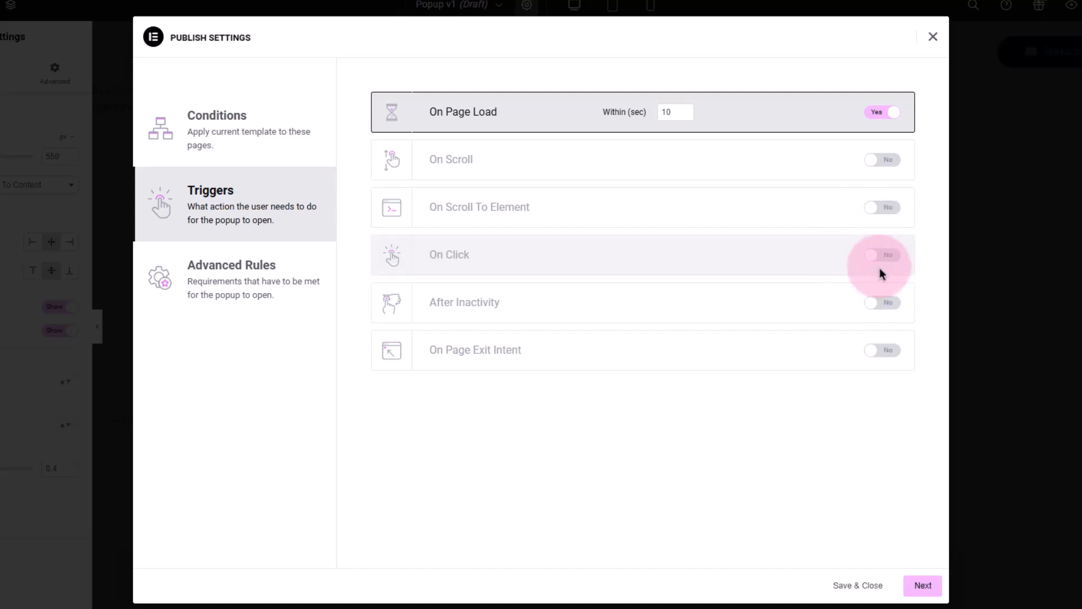
Review the display conditions, then open the popup's advanced rules
click(873, 304)
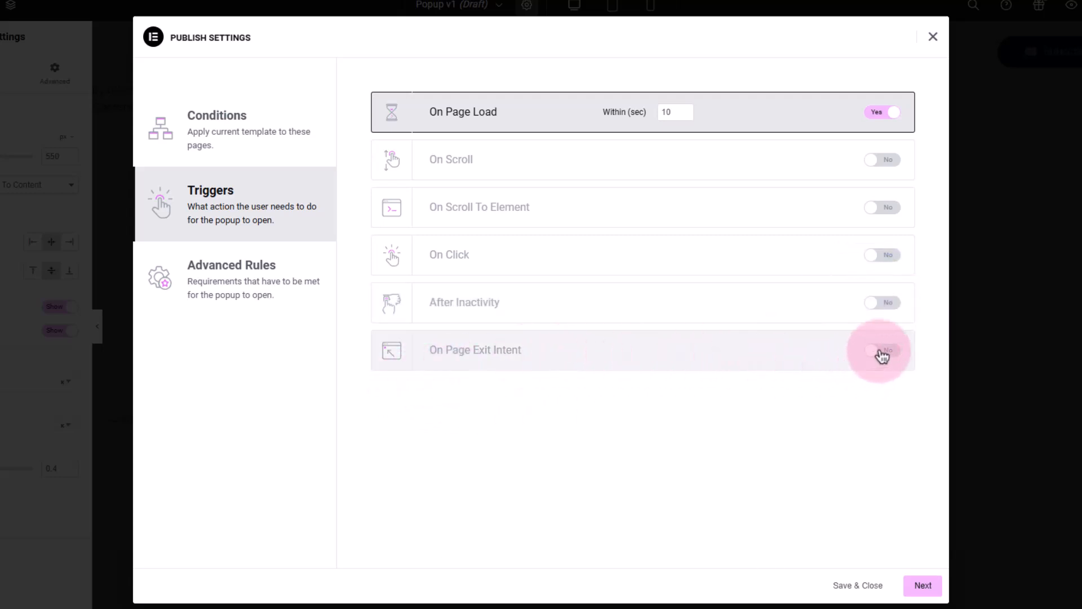
click(253, 140)
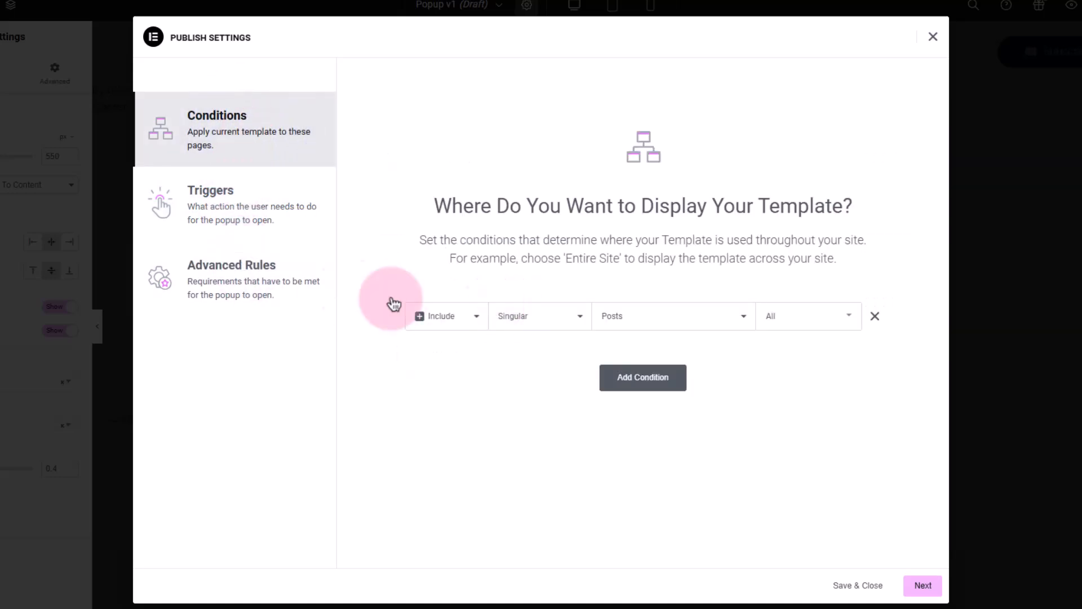
click(278, 270)
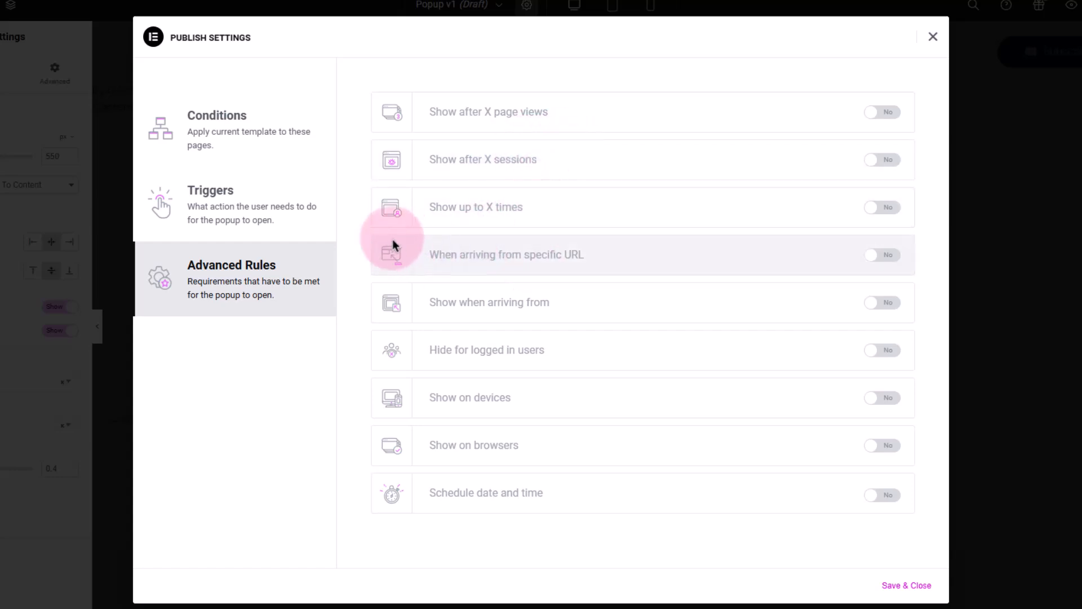
Switch the Show up to X times rule on, pick On Open as its count, and switch it back off
click(884, 208)
click(688, 214)
click(708, 256)
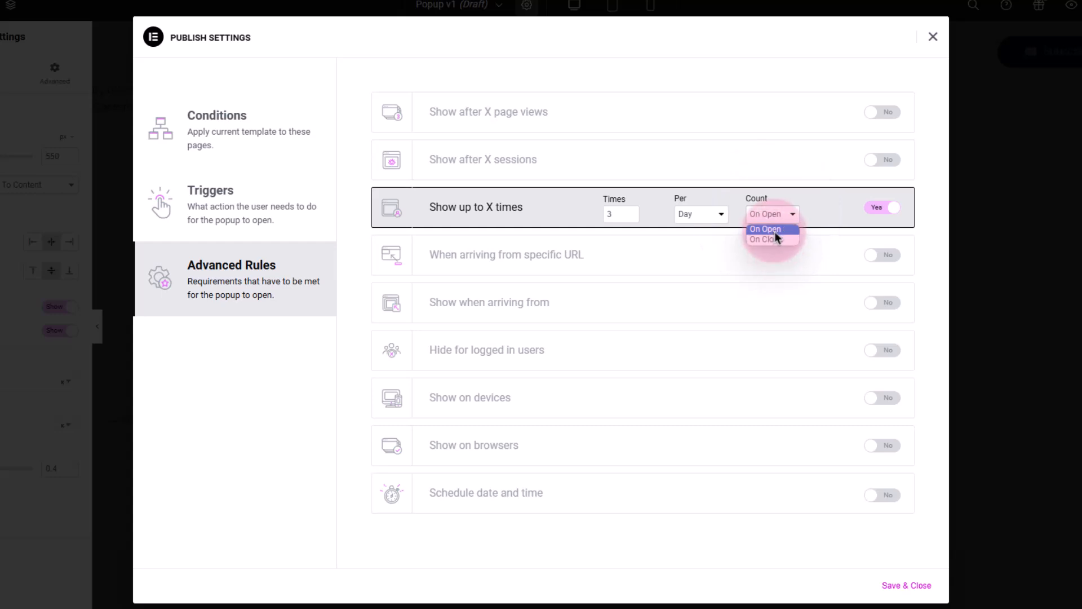
click(773, 230)
click(621, 214)
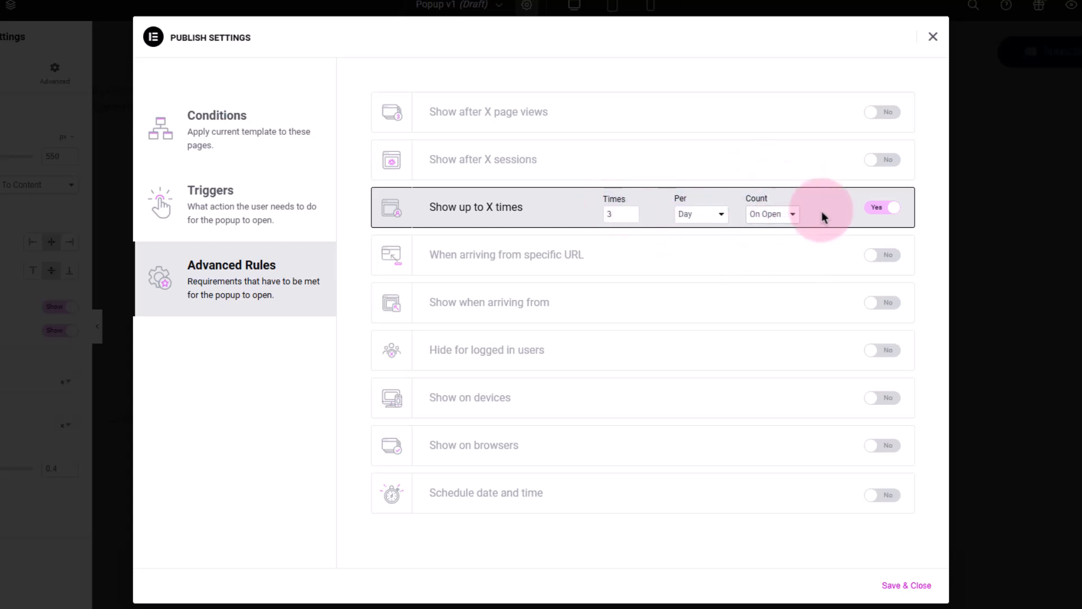
click(878, 207)
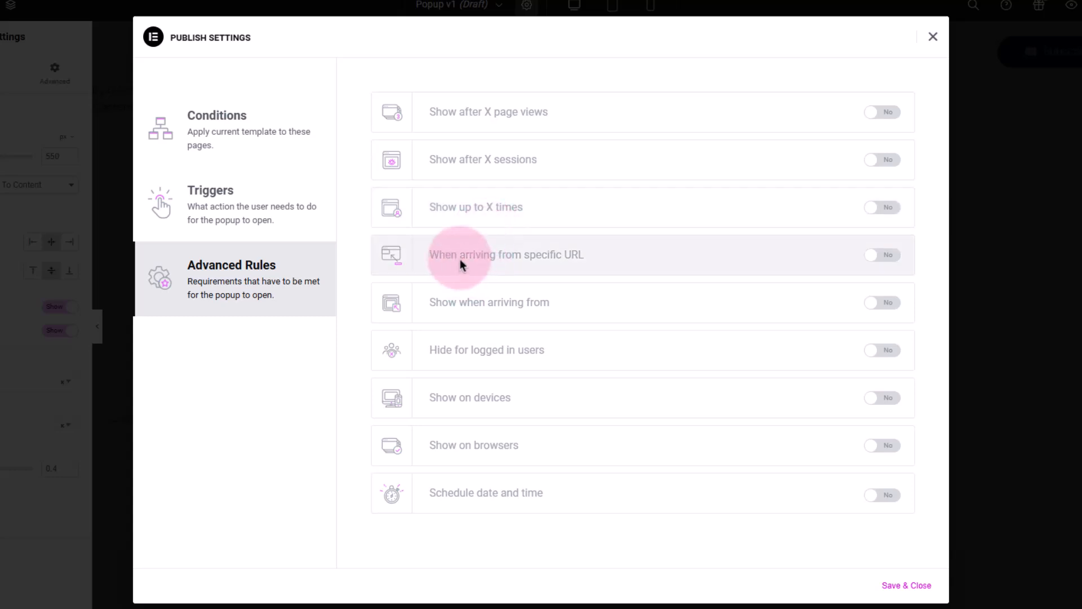
Switch the When arriving from specific URL rule on and back off
click(881, 255)
click(742, 254)
click(635, 258)
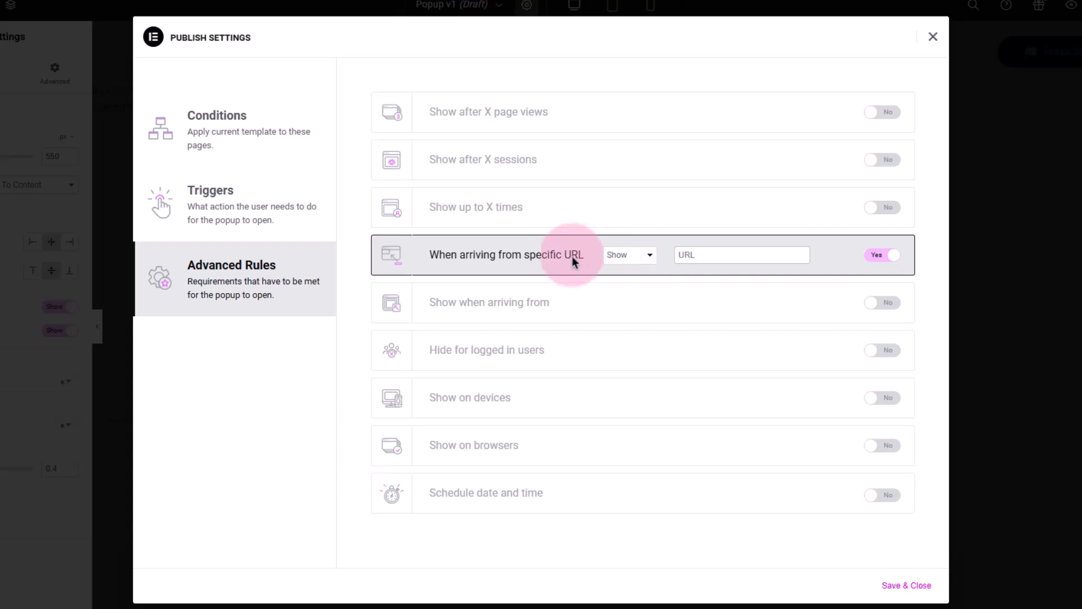
click(871, 257)
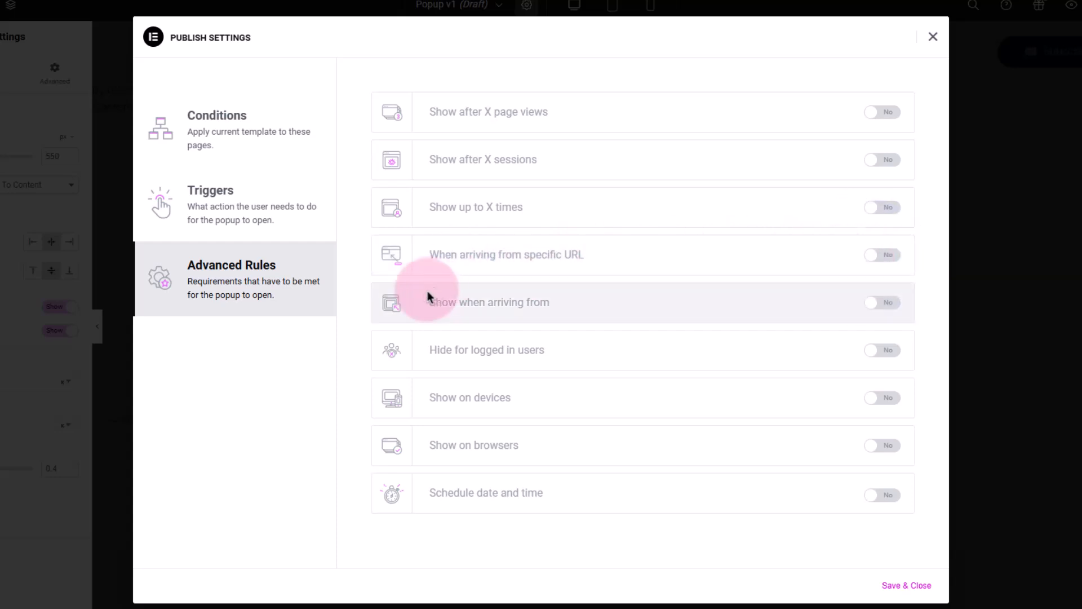
Switch the Show when arriving from rule on, remove Internal Links, and switch it back off
click(870, 306)
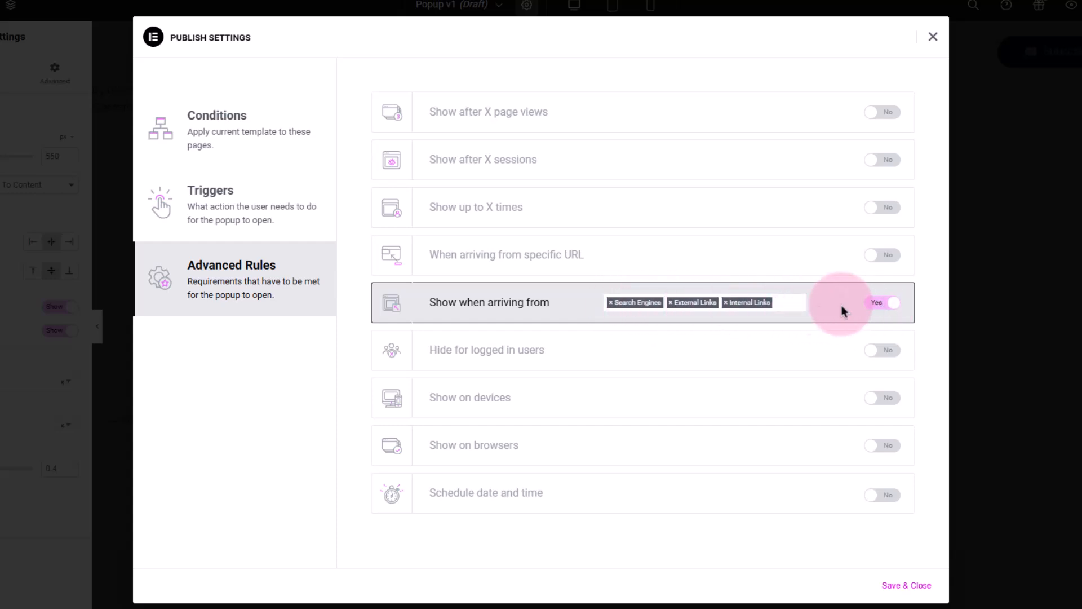
click(727, 305)
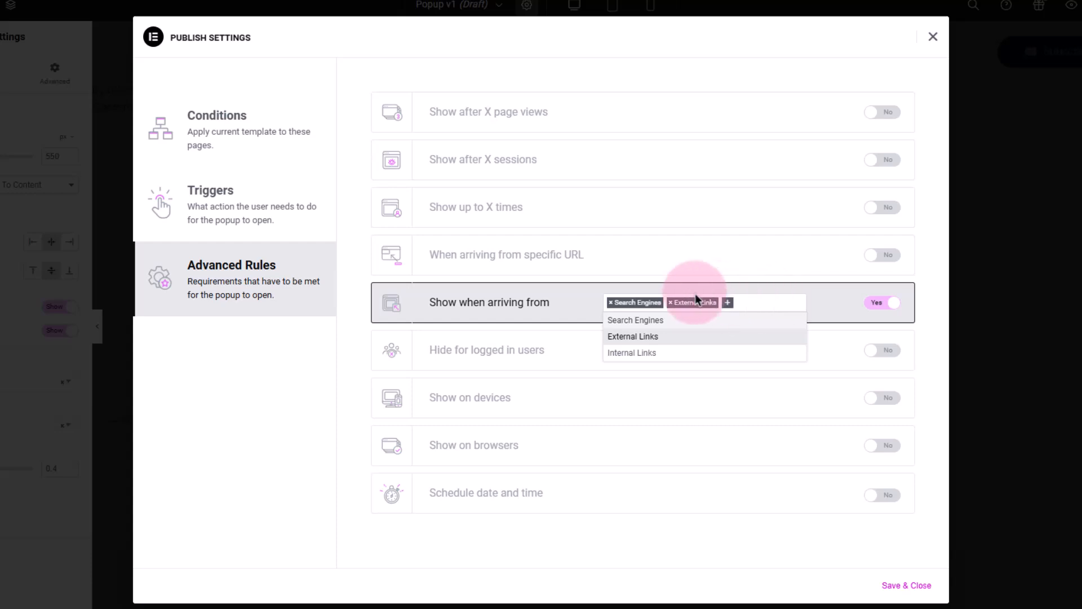
click(721, 287)
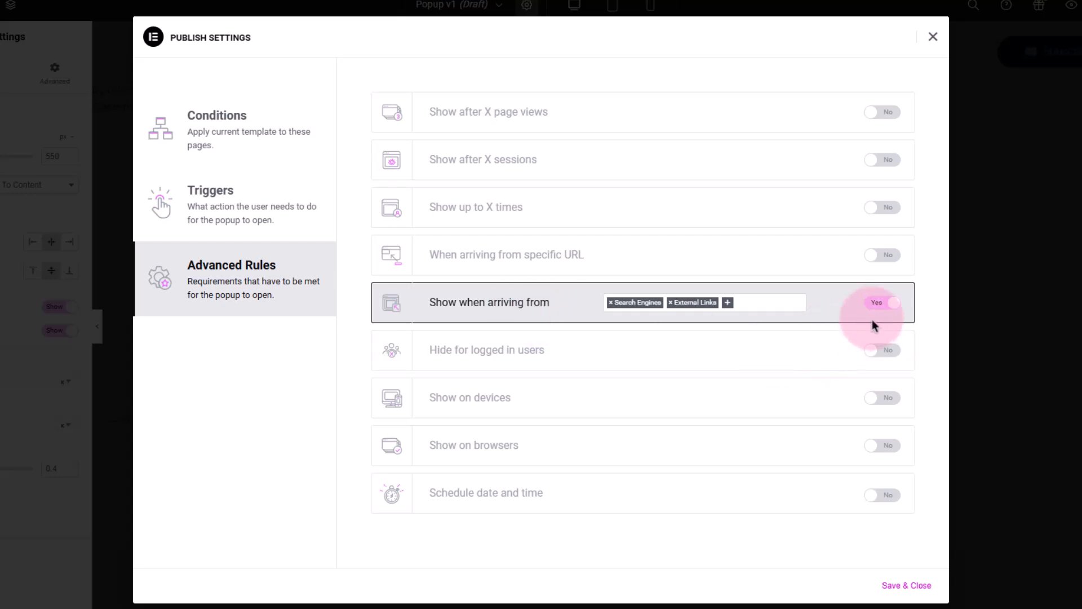
click(880, 303)
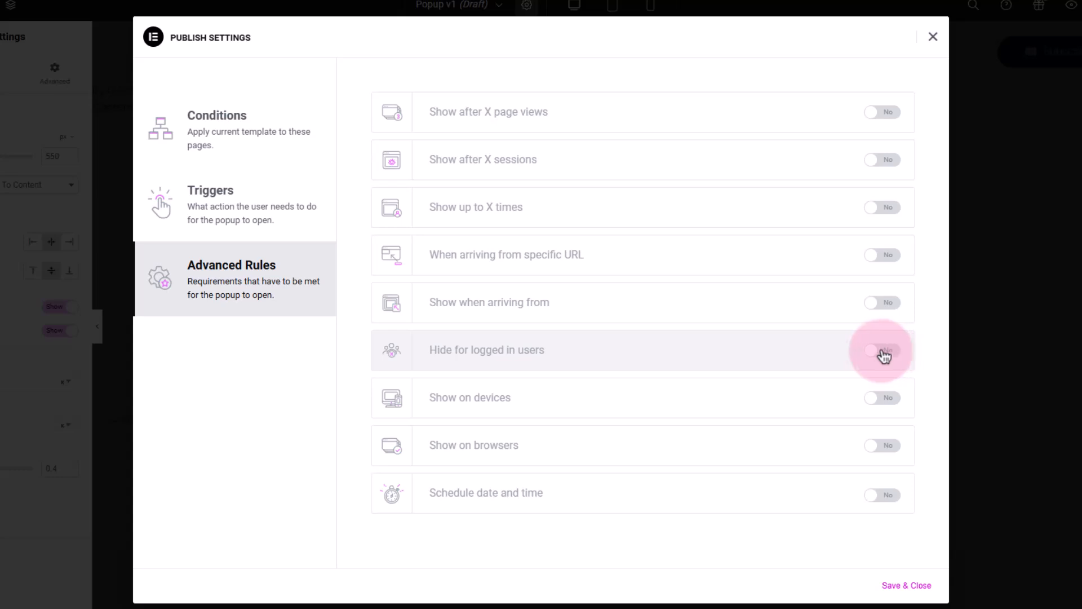
Toggle Show on devices on and off, and try Show on browsers with Custom and Chrome before switching it off
click(879, 398)
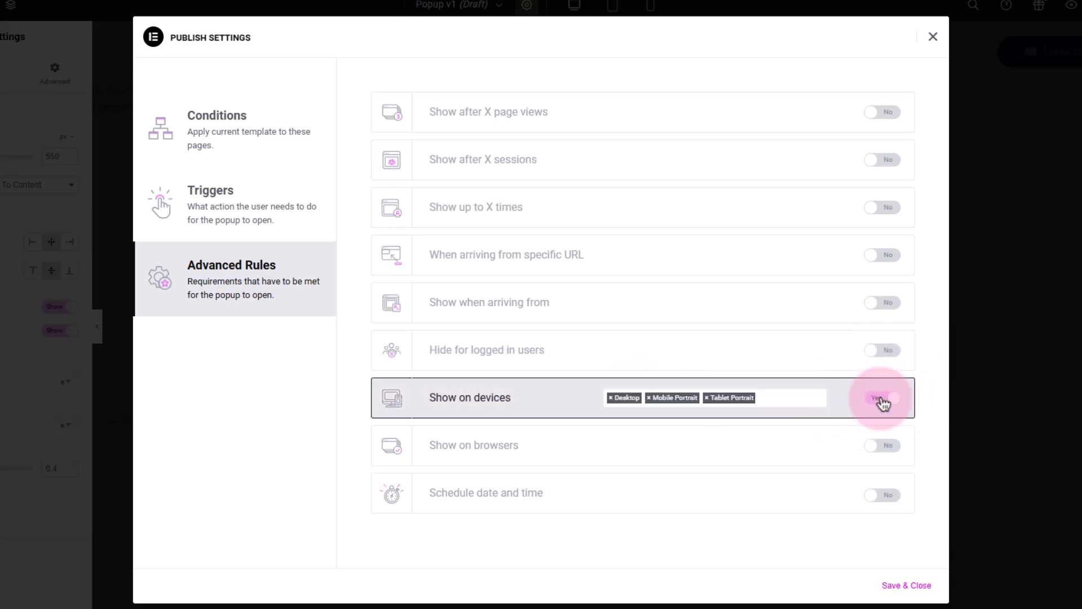
click(880, 399)
click(880, 447)
click(880, 447)
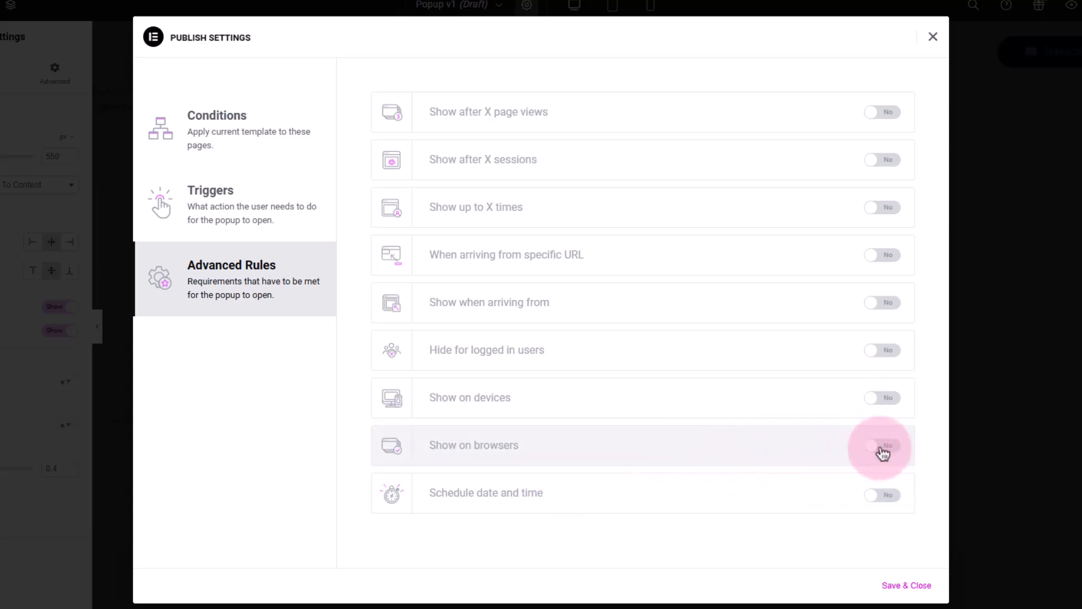
click(866, 456)
click(660, 448)
click(714, 473)
click(721, 460)
click(739, 478)
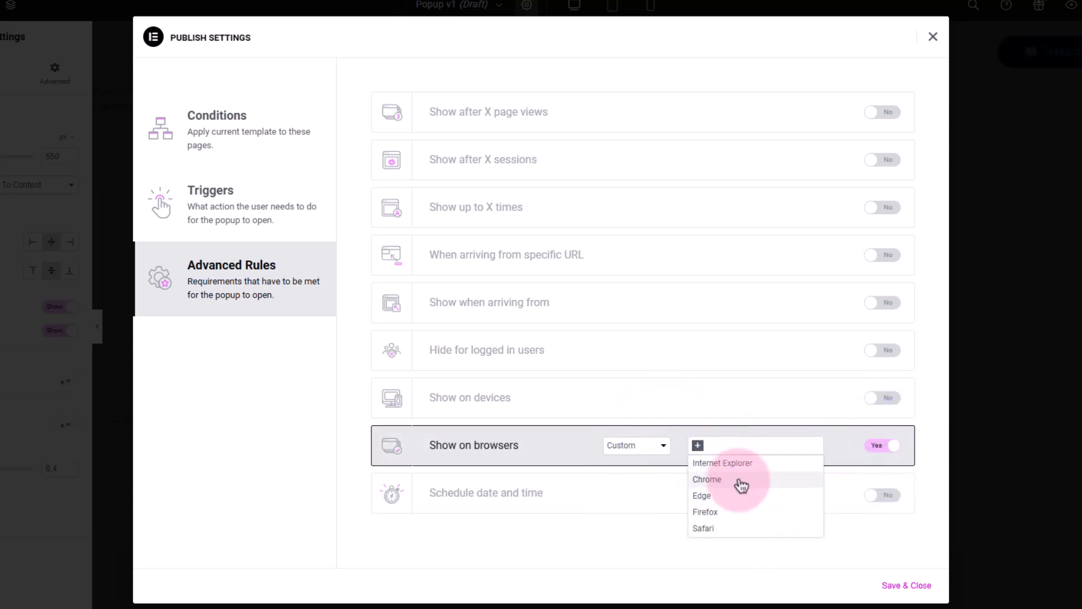
click(879, 448)
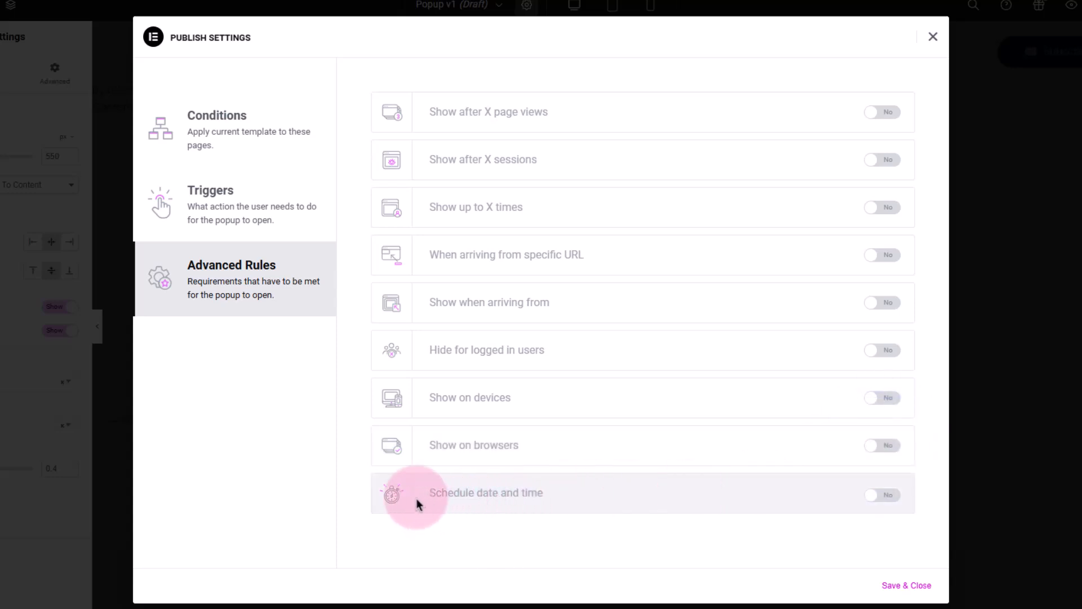
Switch Schedule date and time on, try the Visitor timezone and start date picker, and switch it back off
click(881, 496)
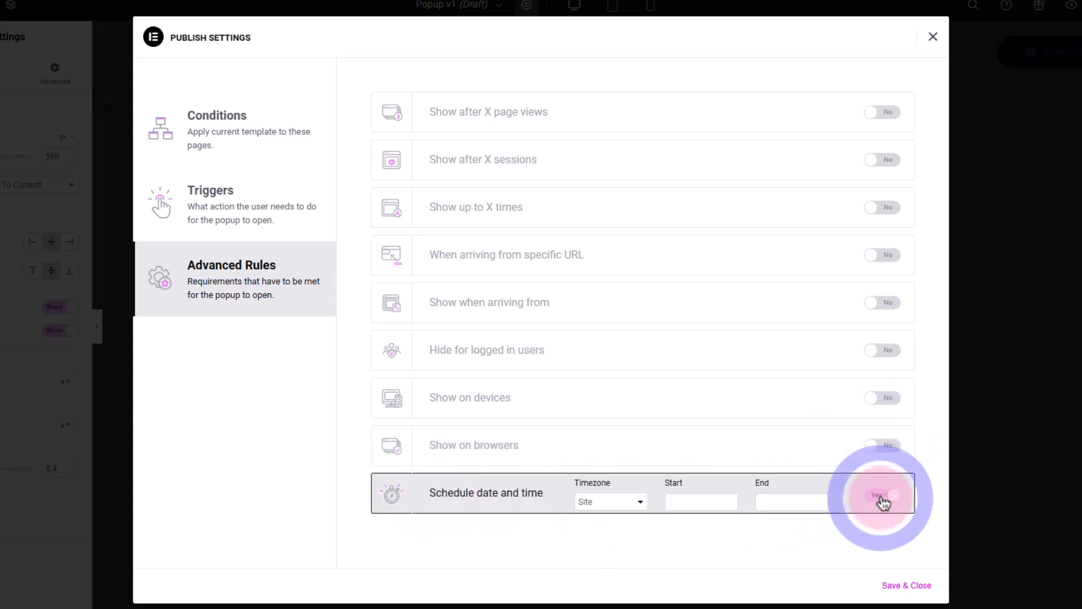
click(628, 508)
click(709, 511)
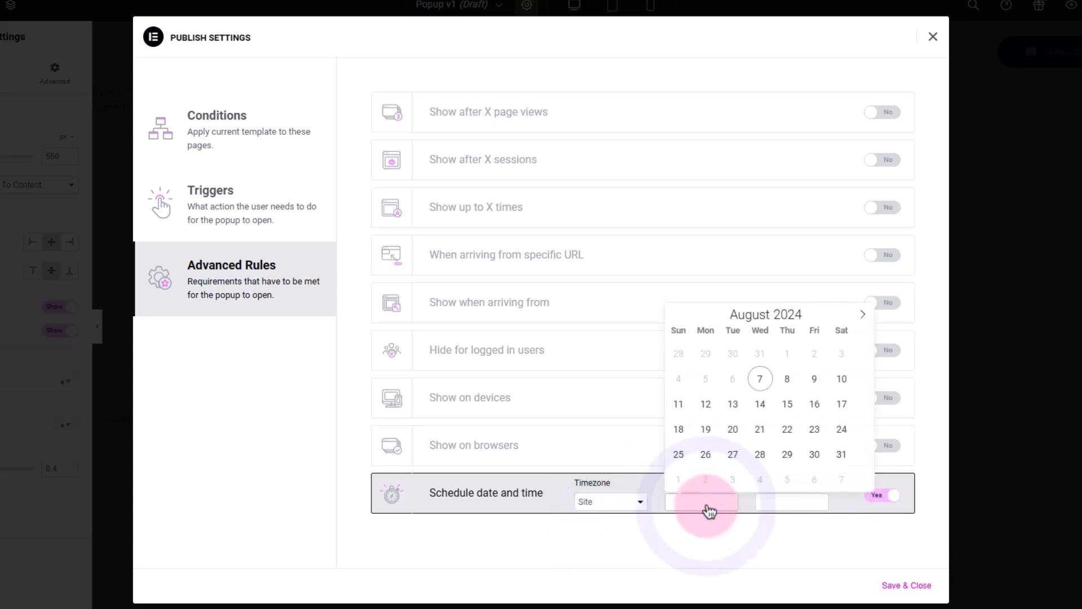
click(775, 514)
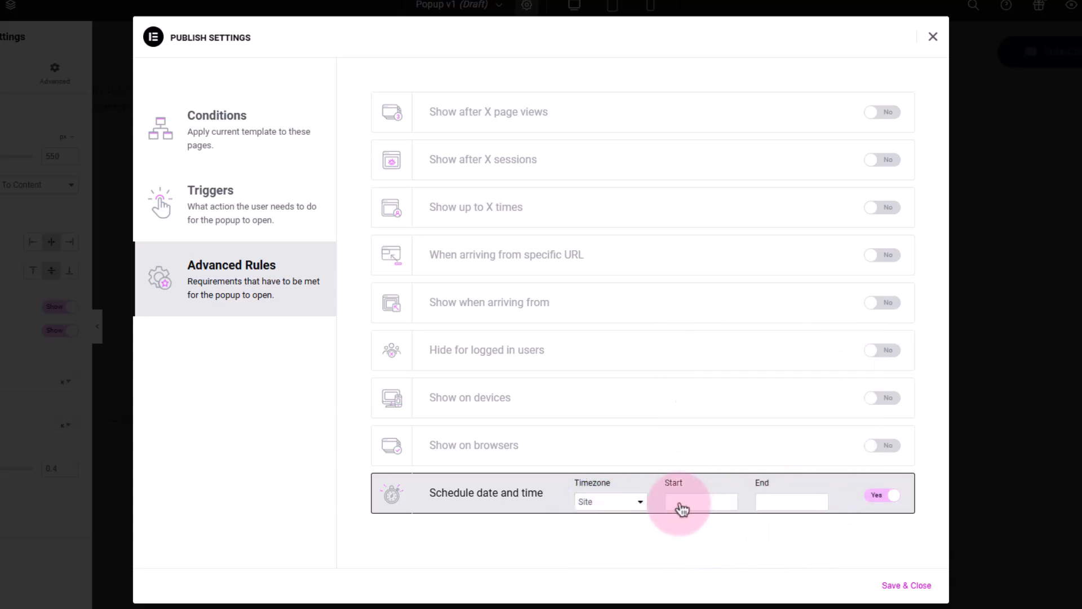
click(632, 503)
click(622, 528)
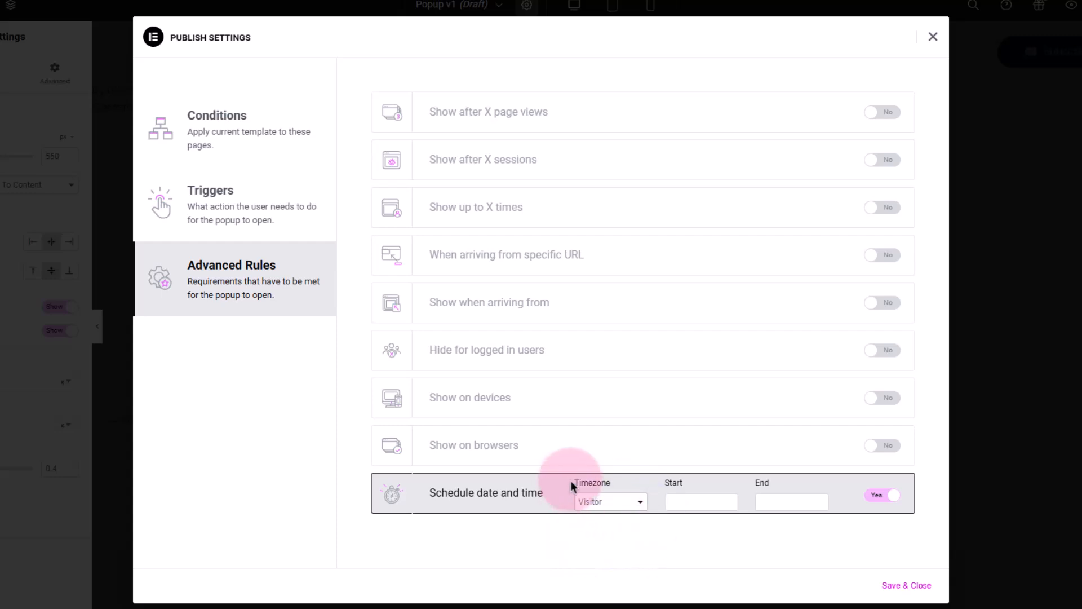
click(613, 507)
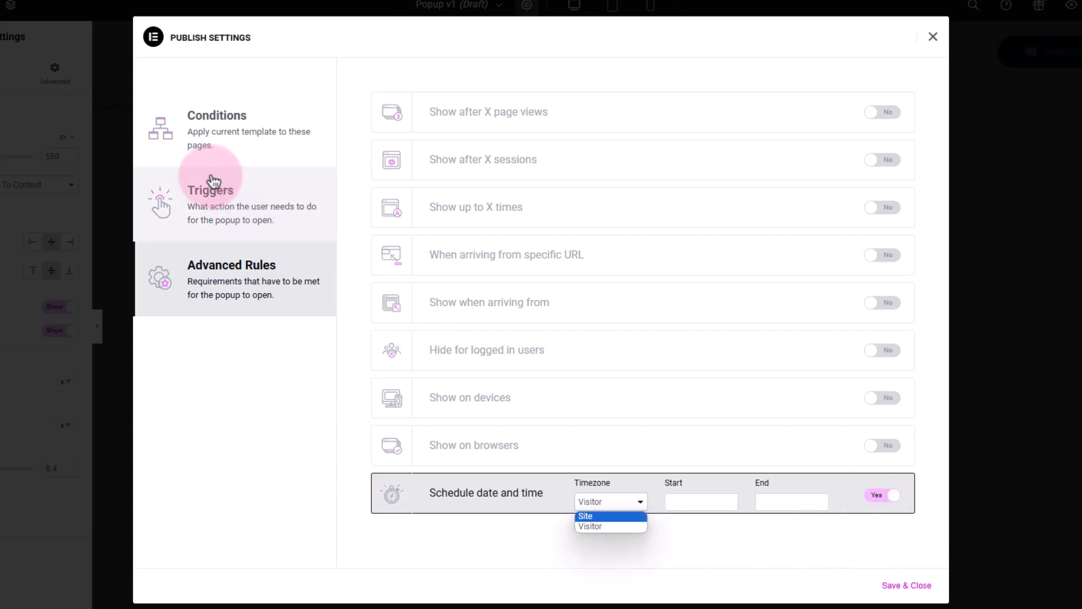
click(877, 492)
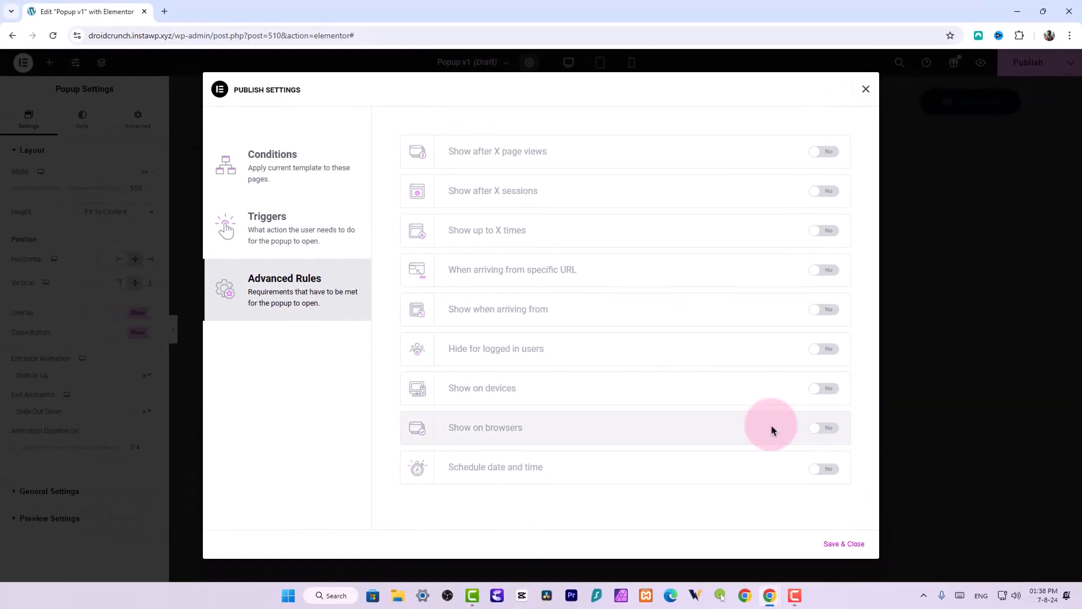
Save and close the publish settings to publish the popup
click(842, 542)
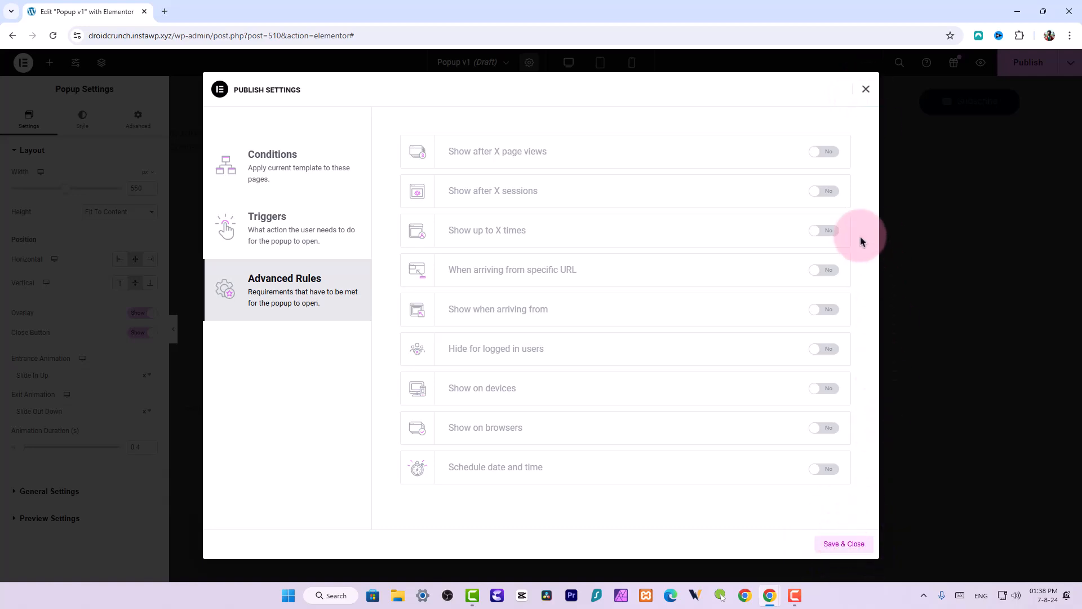
click(843, 542)
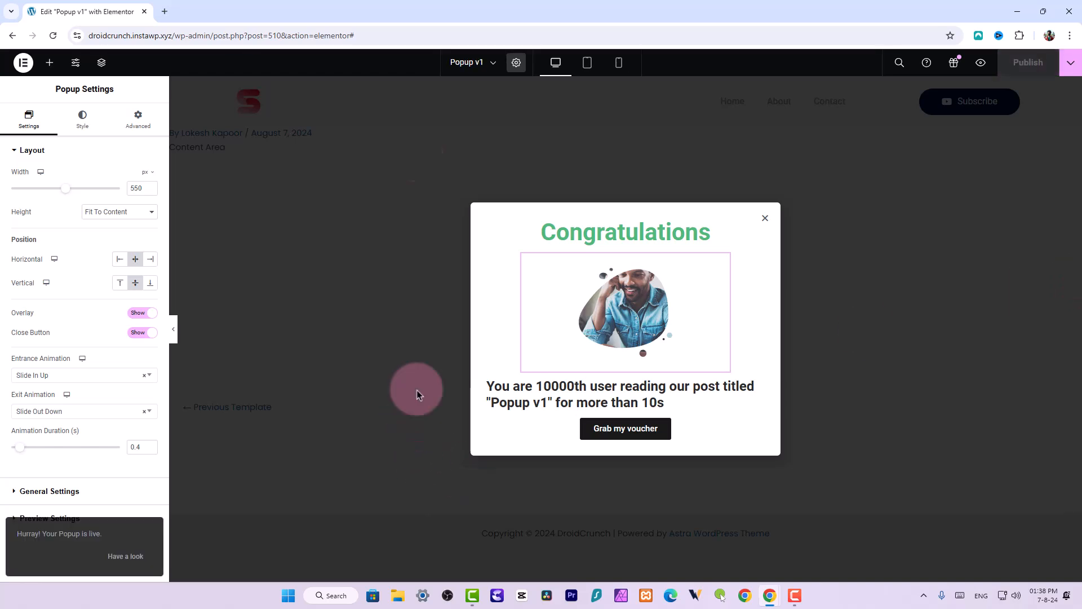
Open the site's front end in a new browser tab using the copied site address
click(175, 34)
drag(201, 35, 17, 34)
key(ctrl+c)
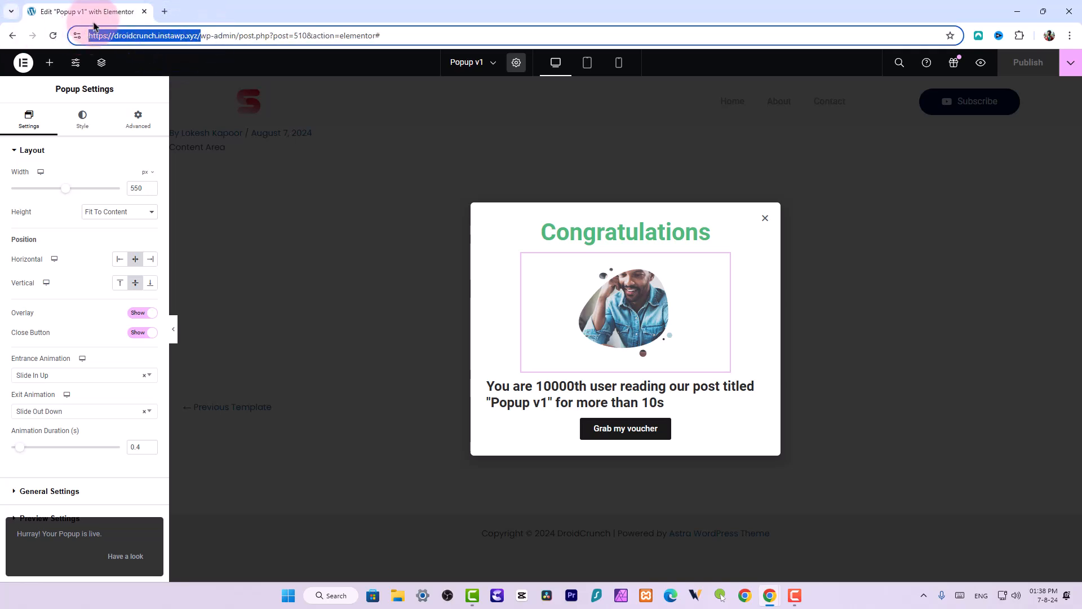
click(164, 12)
key(ctrl+v)
key(Return)
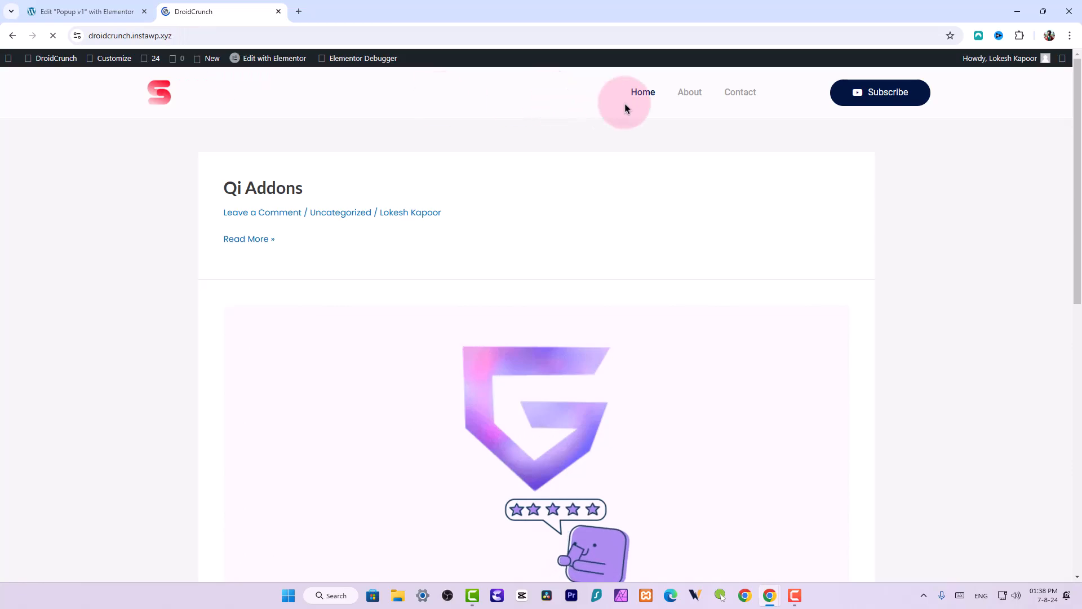
From the posts list, open the Qi Addons and Colored TitleBox posts in new tabs and view Colored TitleBox
mouse_move(50, 58)
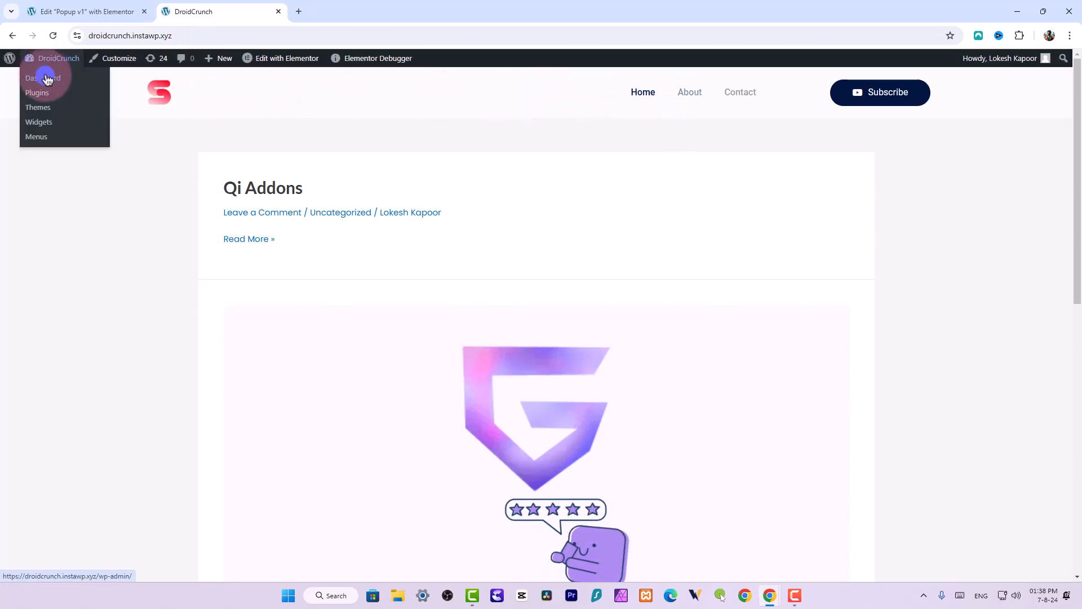
click(92, 86)
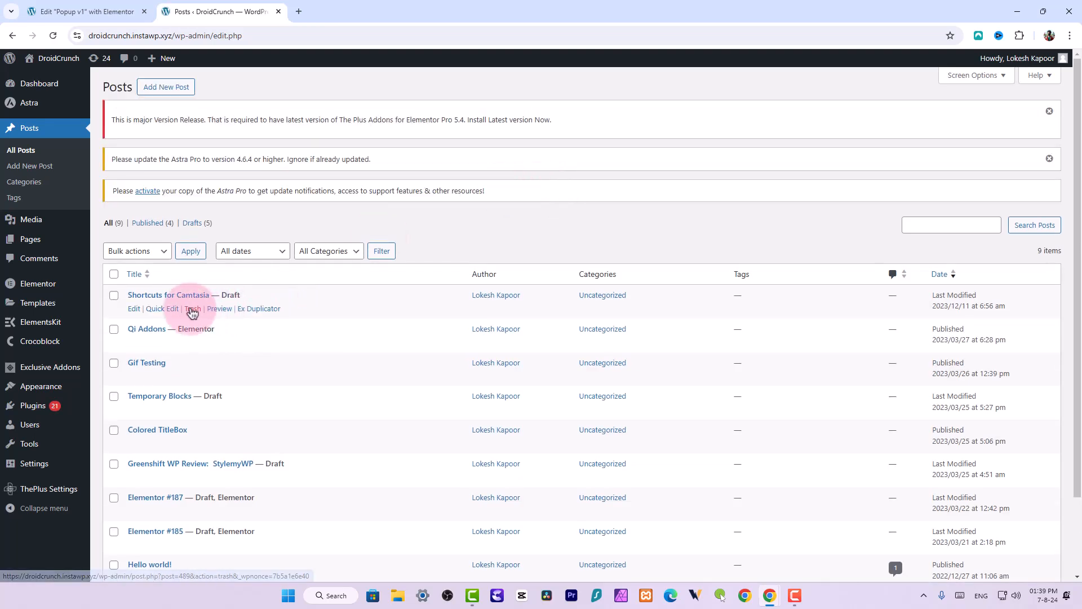
middle_click(214, 342)
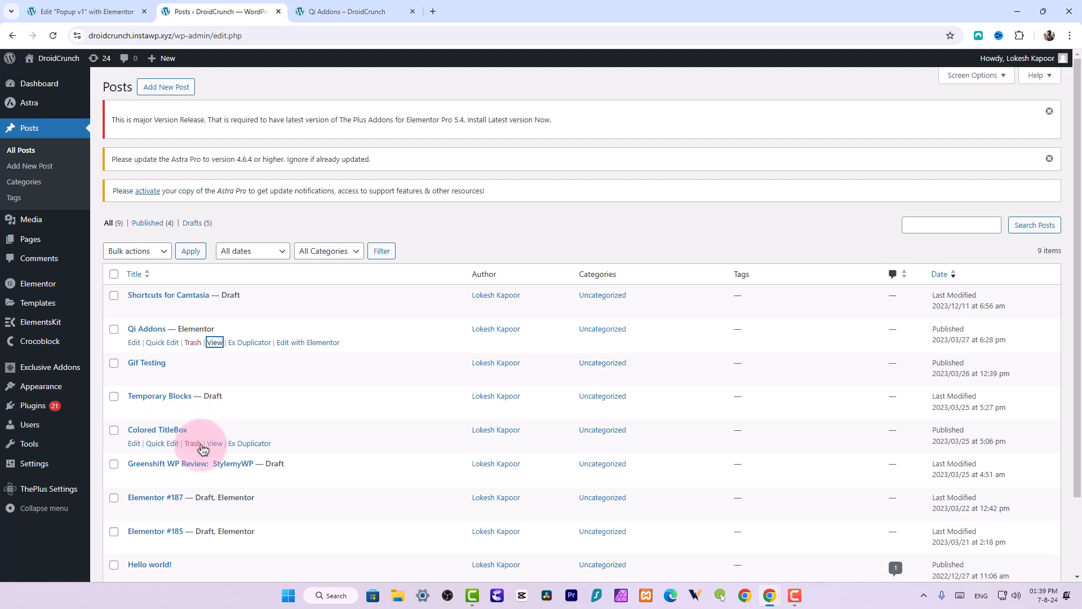
middle_click(215, 443)
click(468, 12)
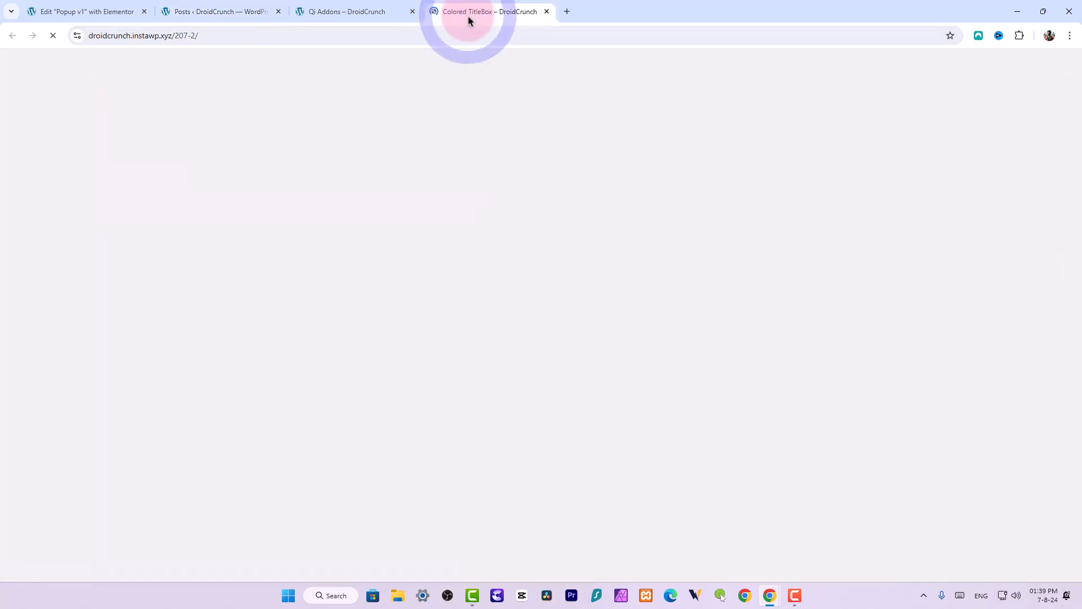
scroll(838, 277, down, 5)
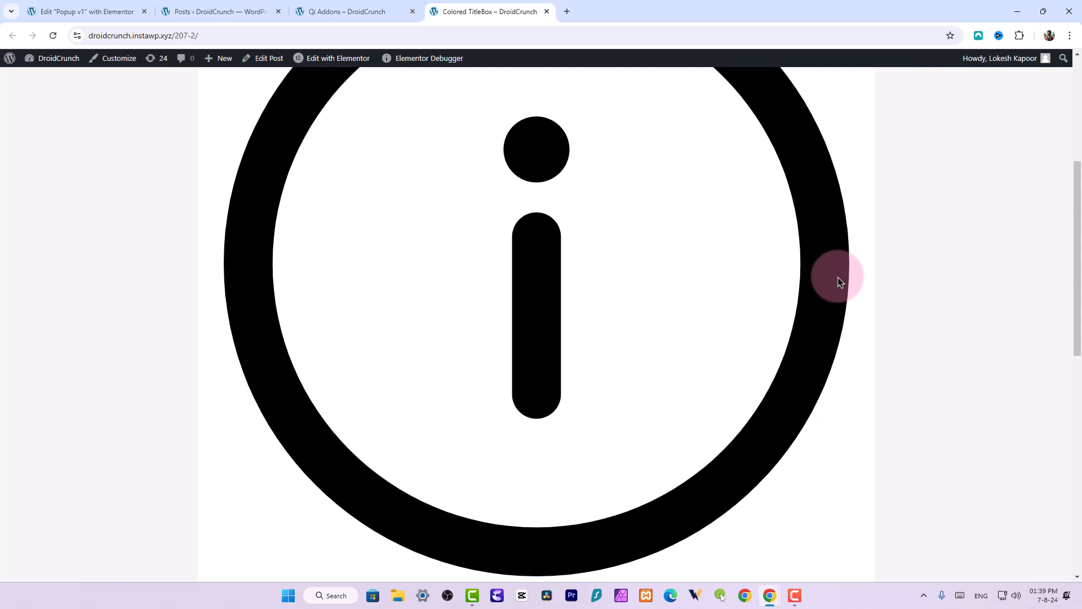
Scroll through the live Colored TitleBox post, wait for the popup, and highlight the post title inside its message
scroll(844, 275, down, 4)
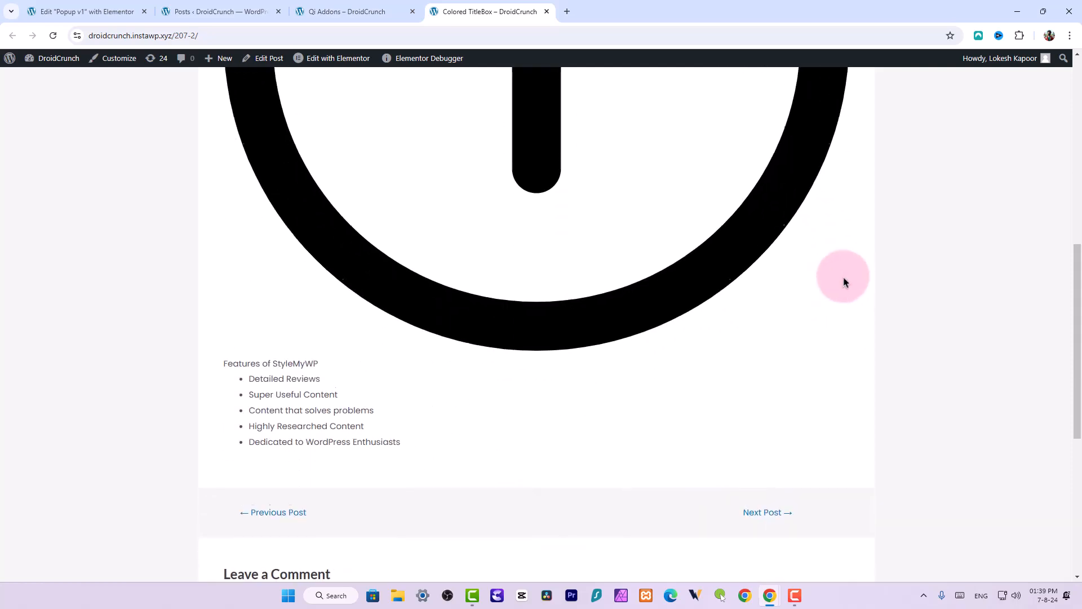
scroll(844, 281, down, 2)
scroll(845, 281, up, 11)
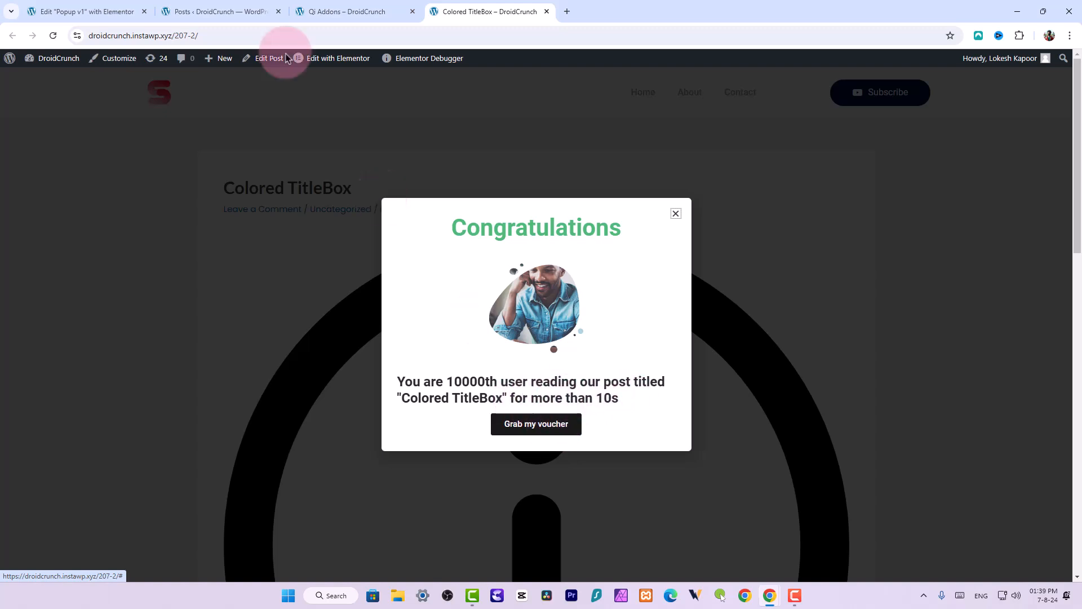
click(225, 11)
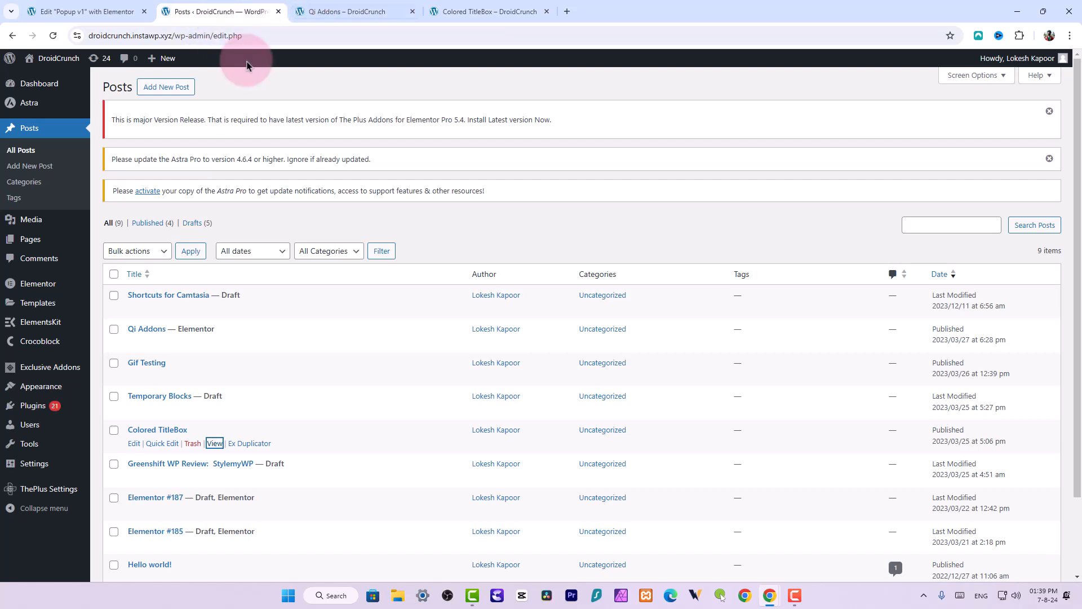
click(484, 11)
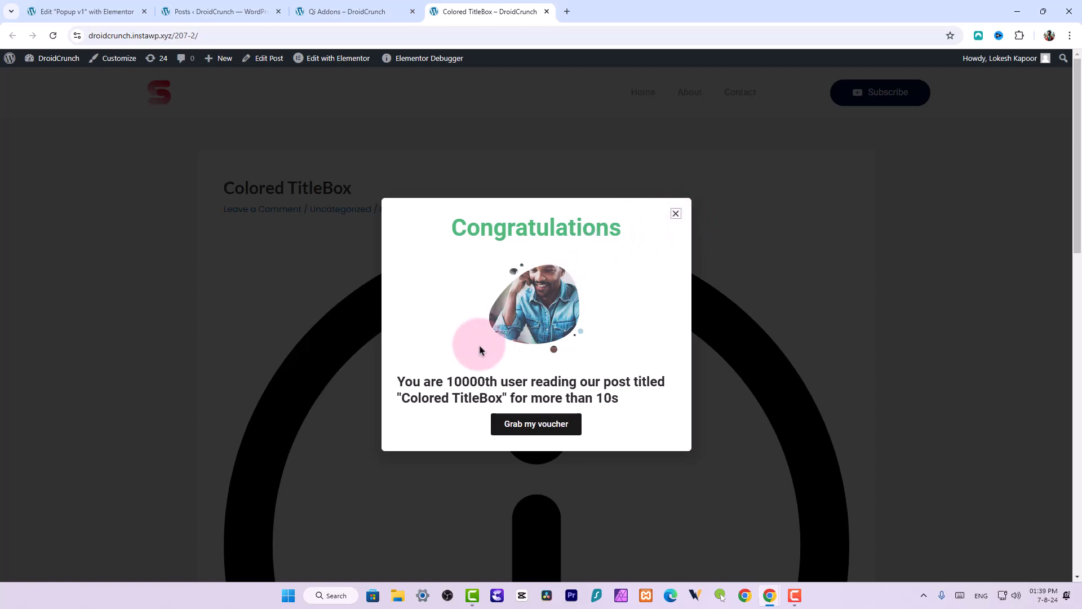
drag(399, 399, 502, 399)
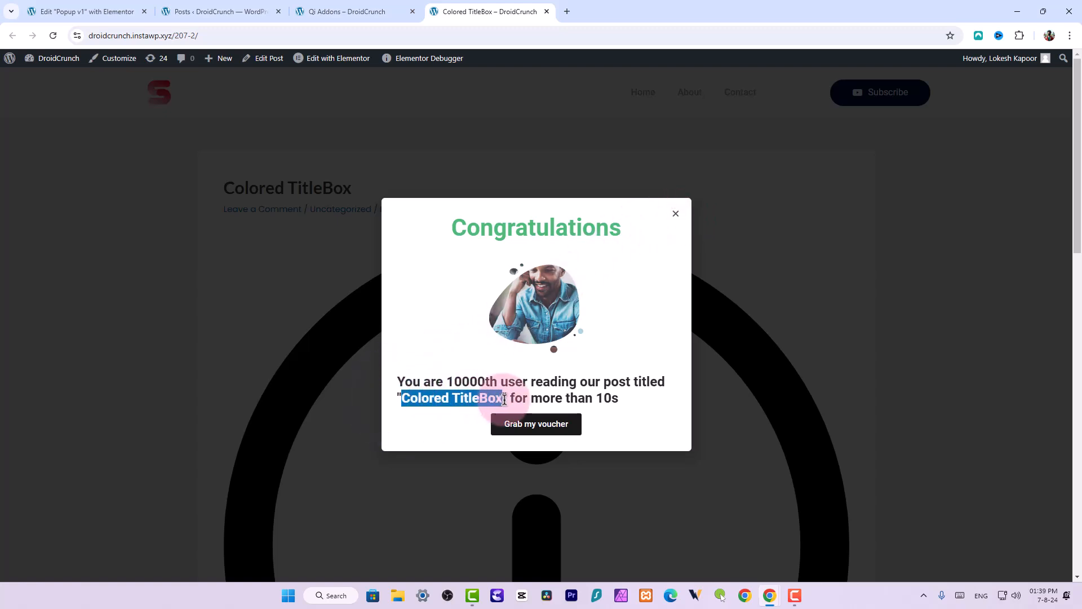
Back in the popup editor, duplicate the dynamic message heading
click(122, 7)
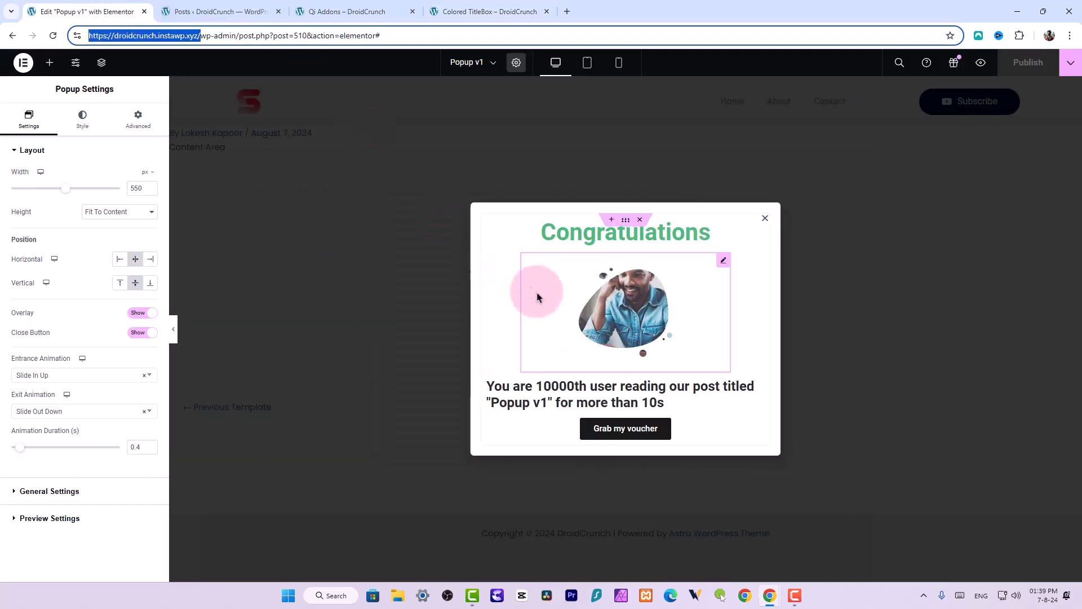
click(585, 391)
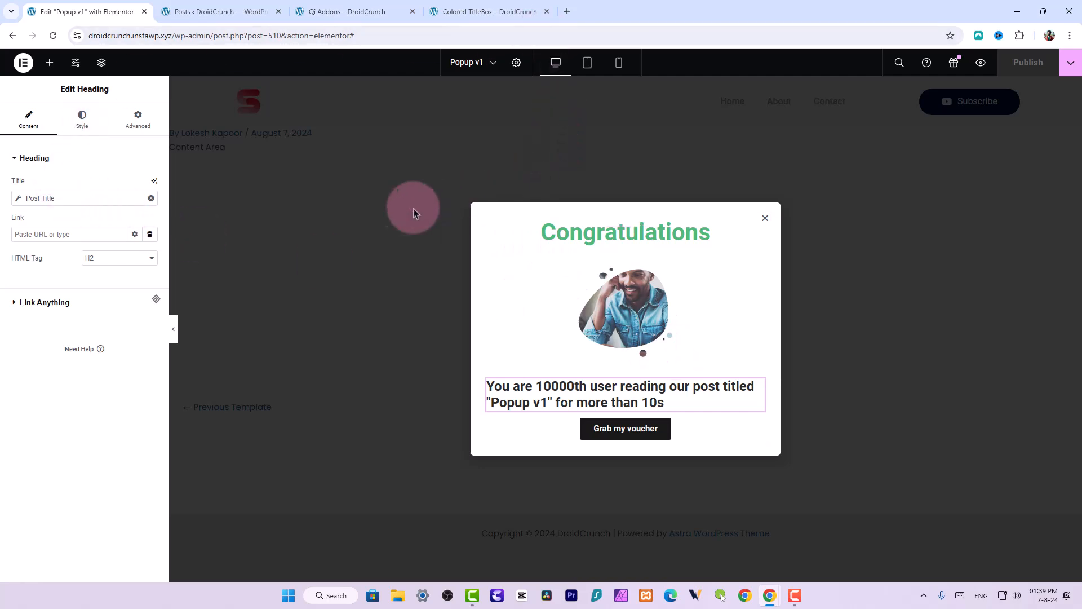
click(46, 200)
click(109, 370)
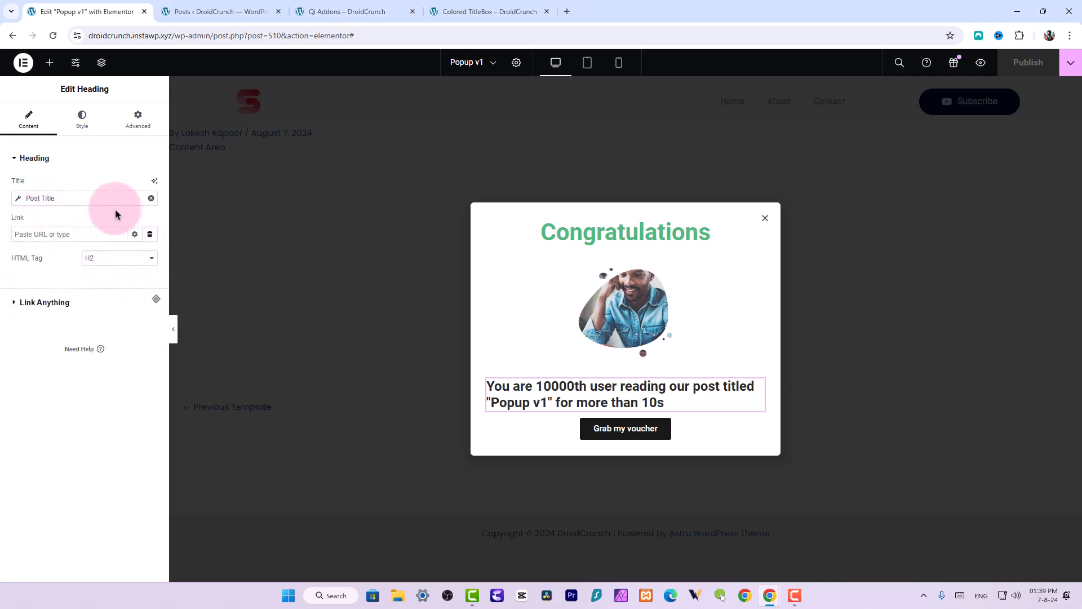
right_click(555, 389)
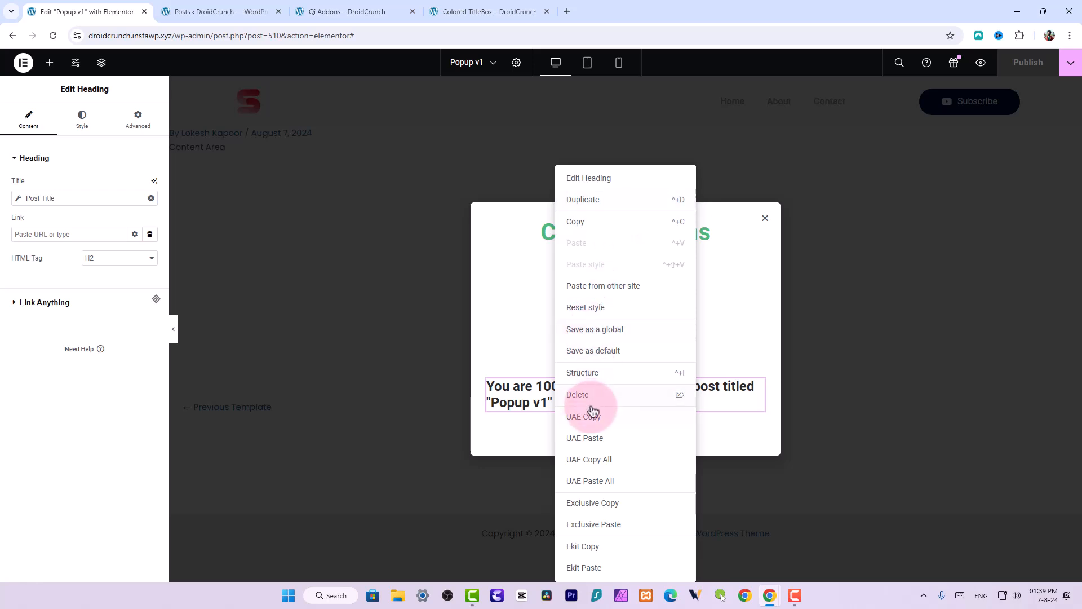
click(590, 204)
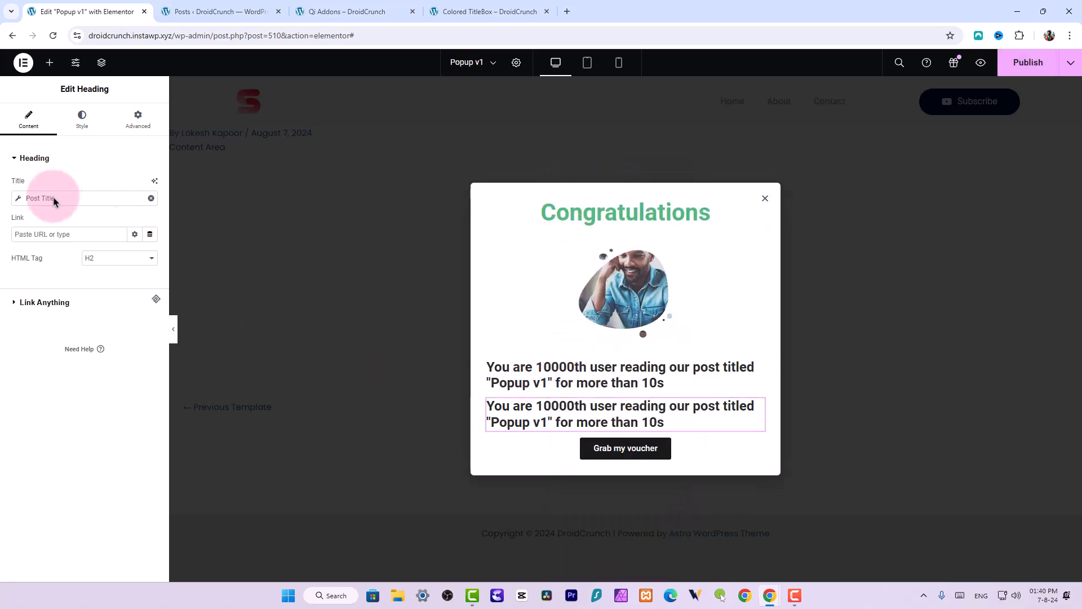
Try swapping the duplicate heading's dynamic title to Post Custom Field, then clear the dynamic tag
click(150, 199)
click(150, 199)
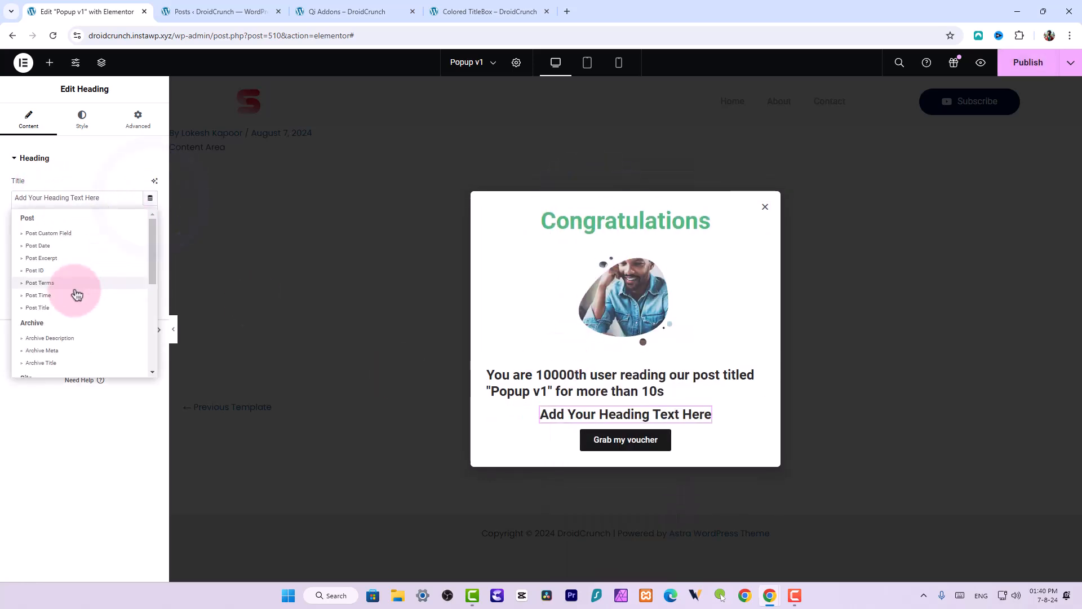
scroll(78, 287, down, 3)
scroll(83, 299, up, 5)
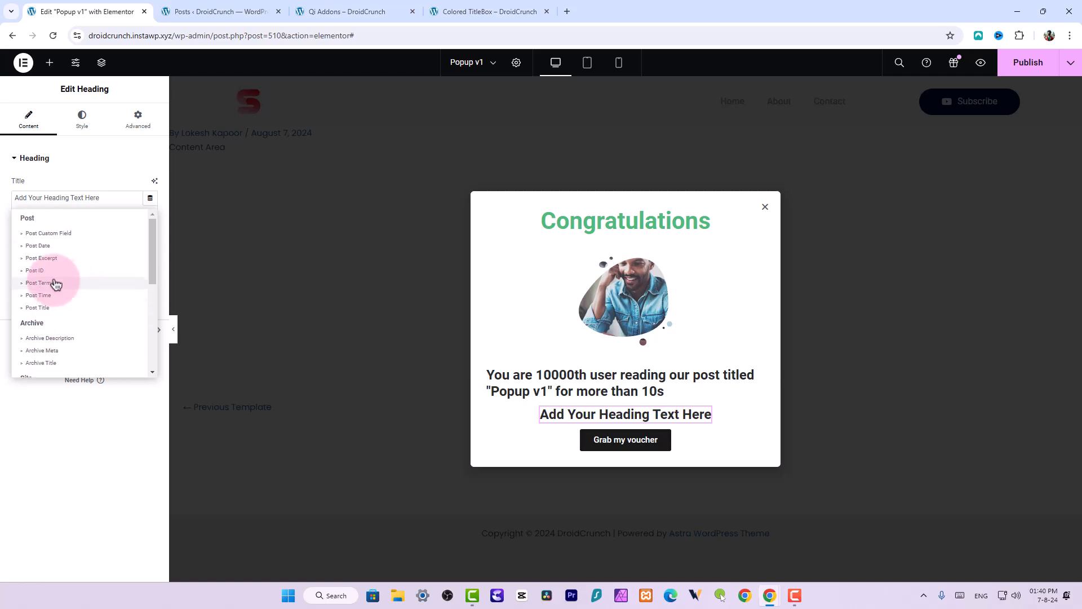
click(59, 231)
click(62, 205)
click(63, 205)
click(92, 247)
click(105, 272)
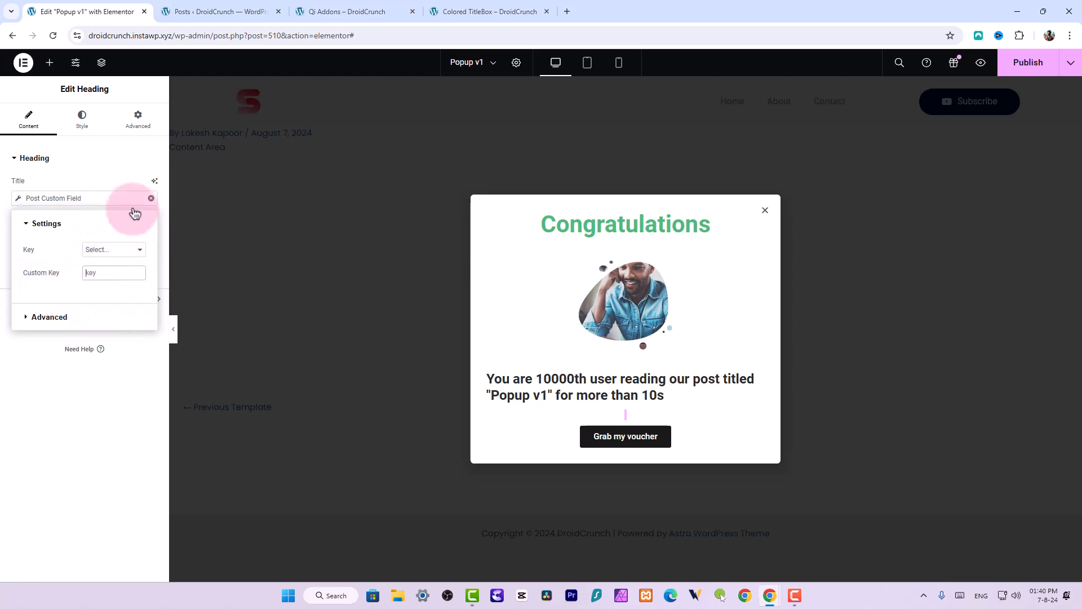
click(152, 199)
Delete the duplicated heading from the popup
click(521, 213)
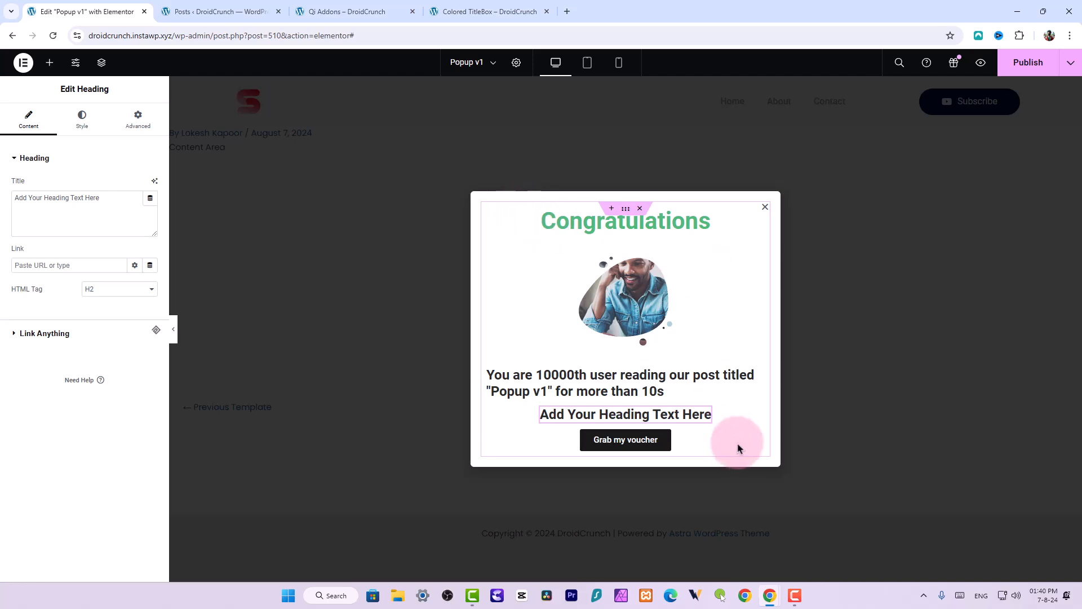
right_click(708, 413)
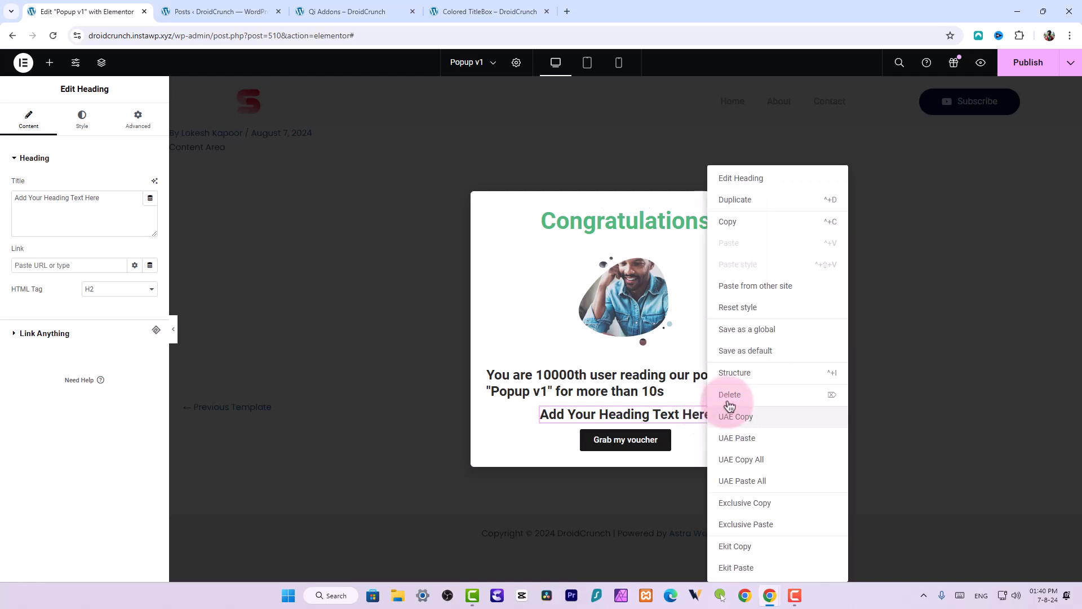
click(732, 394)
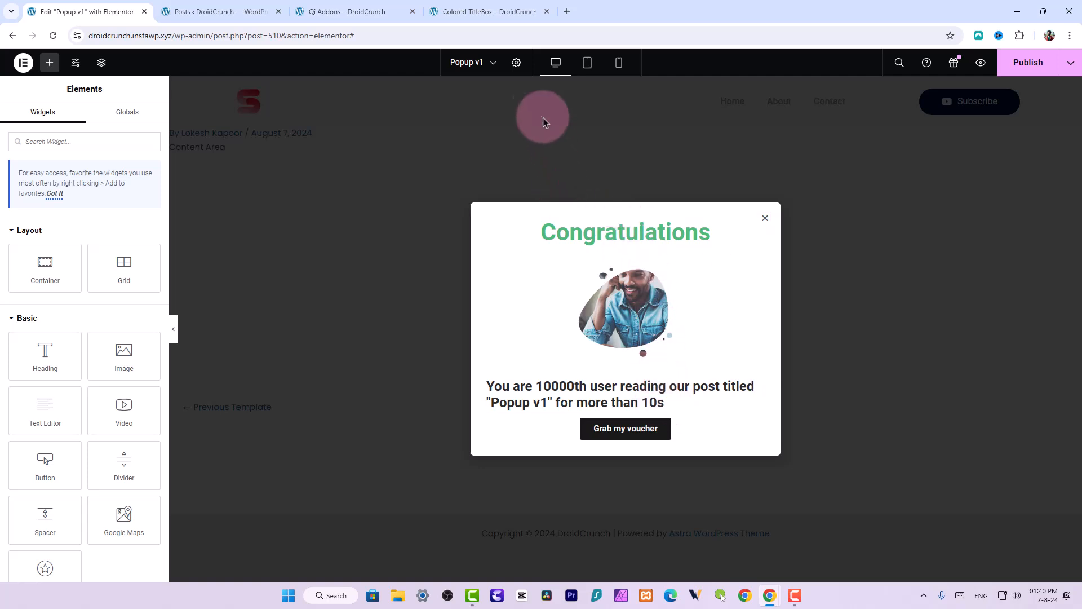
Open the popup settings and review its General Settings and Preview Settings sections
click(517, 63)
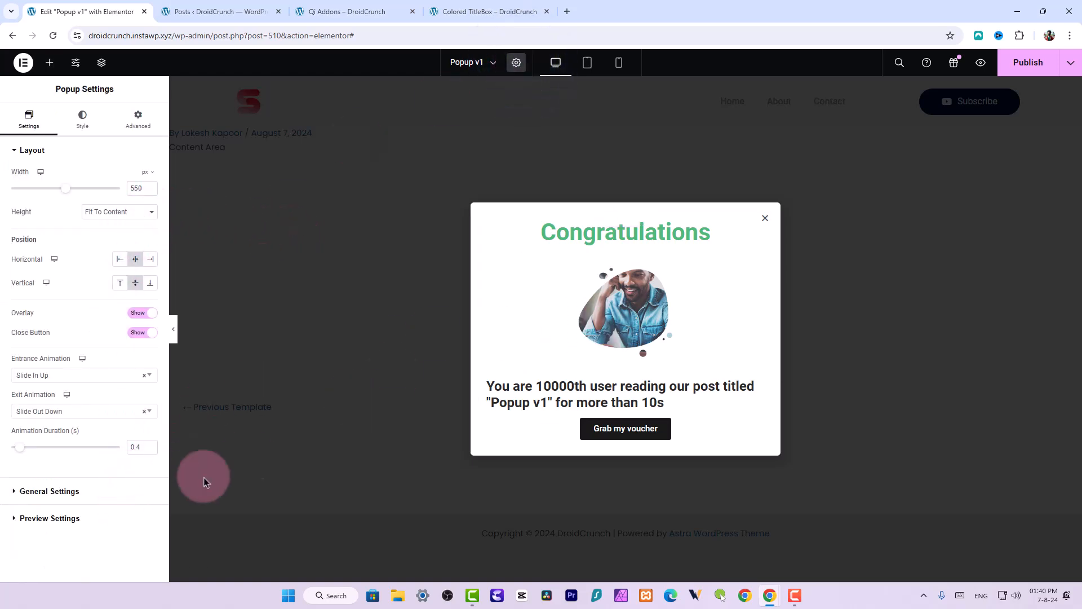
click(39, 490)
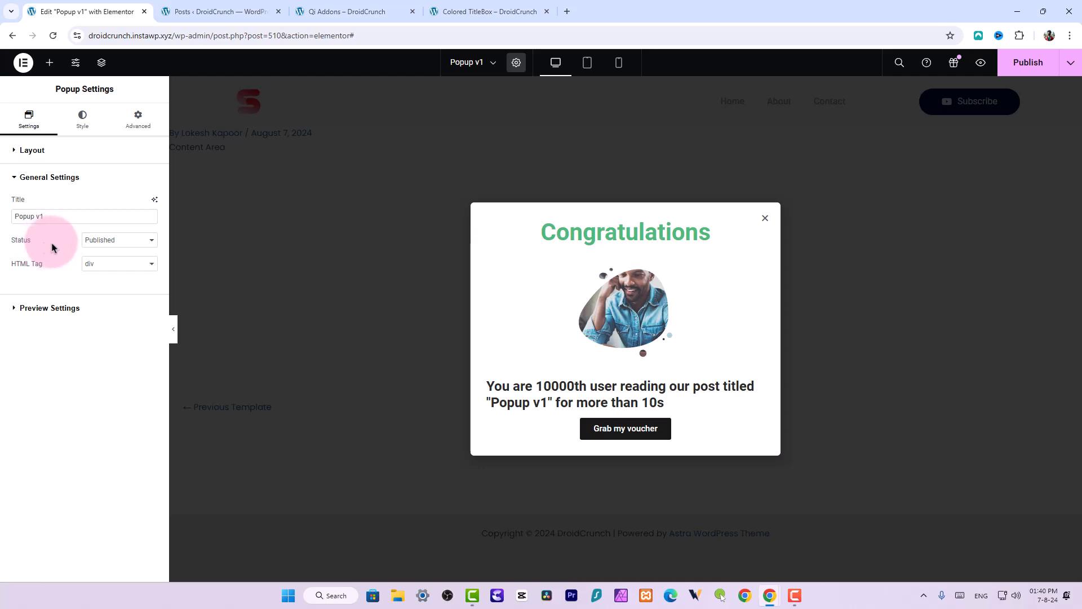
click(60, 307)
click(81, 123)
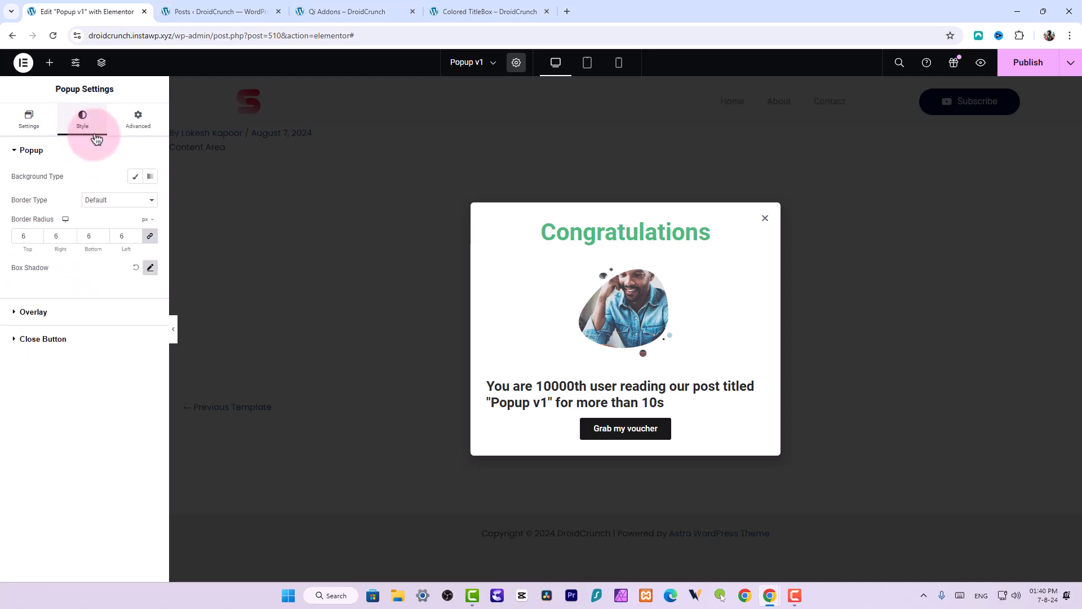
Set the popup overlay to a radial gradient background with a first color of #FF5050CC
click(65, 319)
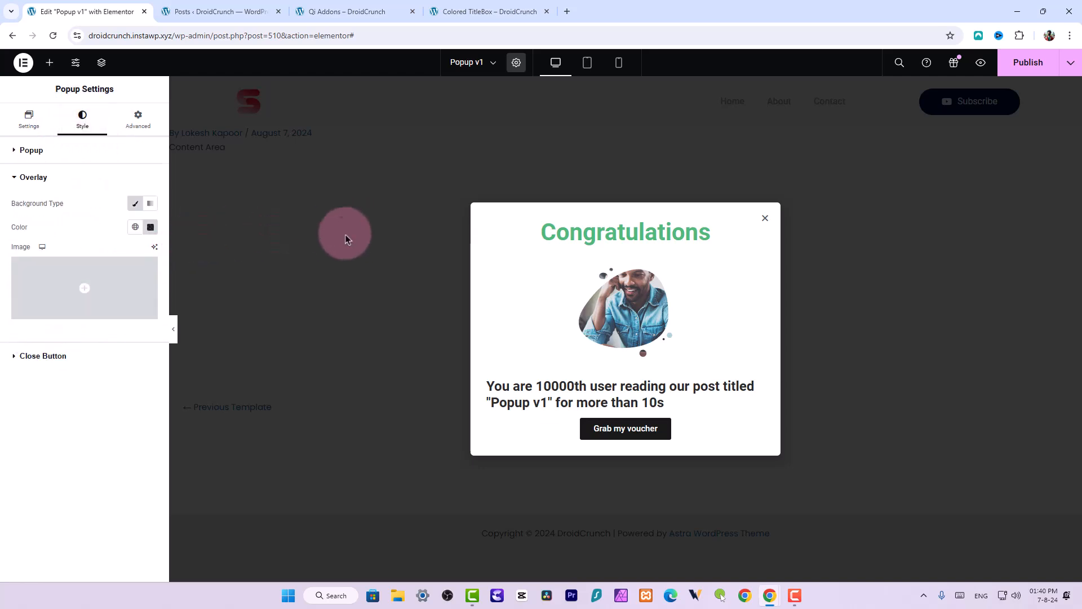
click(149, 227)
click(151, 203)
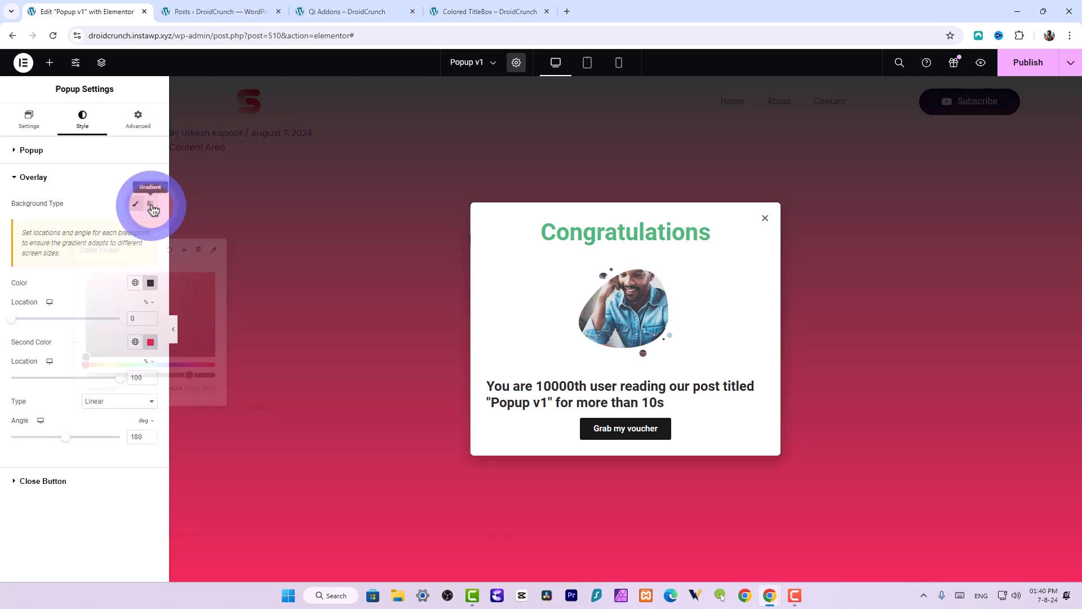
click(151, 284)
drag(169, 361, 176, 320)
click(92, 277)
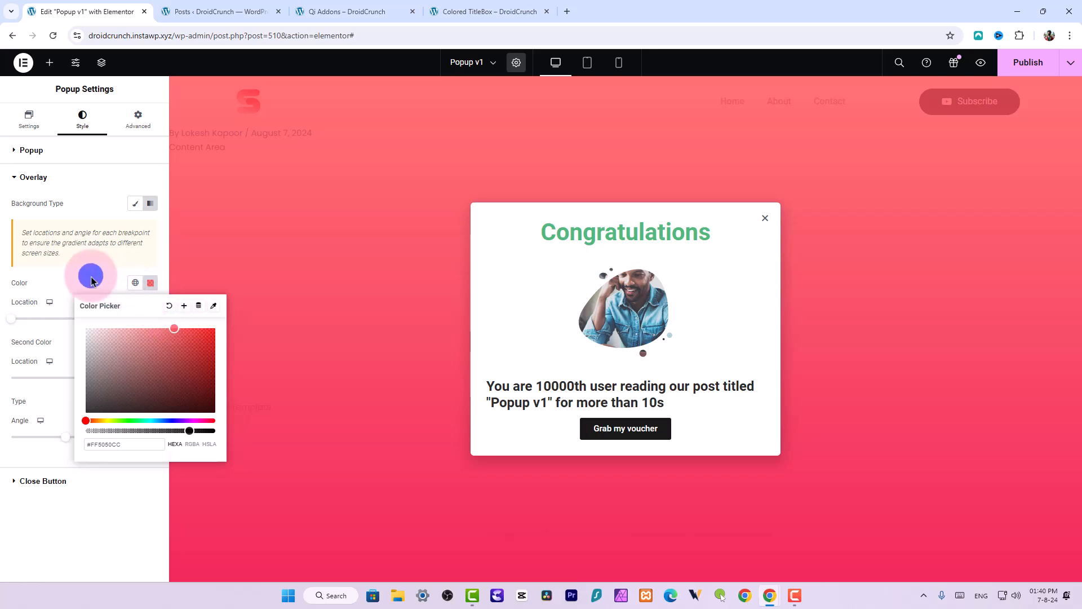
click(93, 403)
click(95, 422)
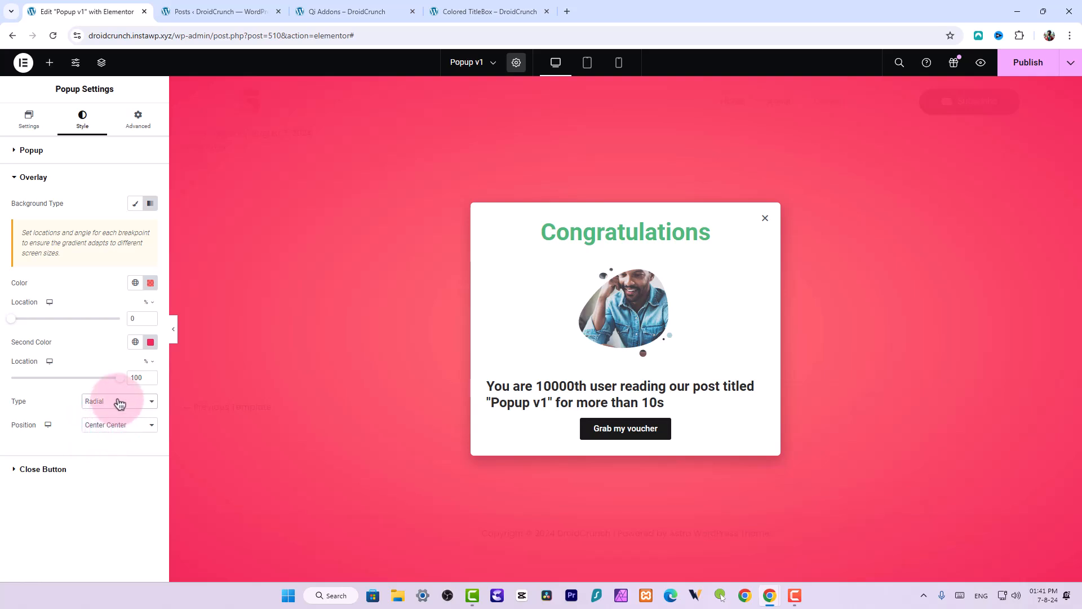
Keep the close button positioned Inside and set its vertical position to 5%
click(45, 477)
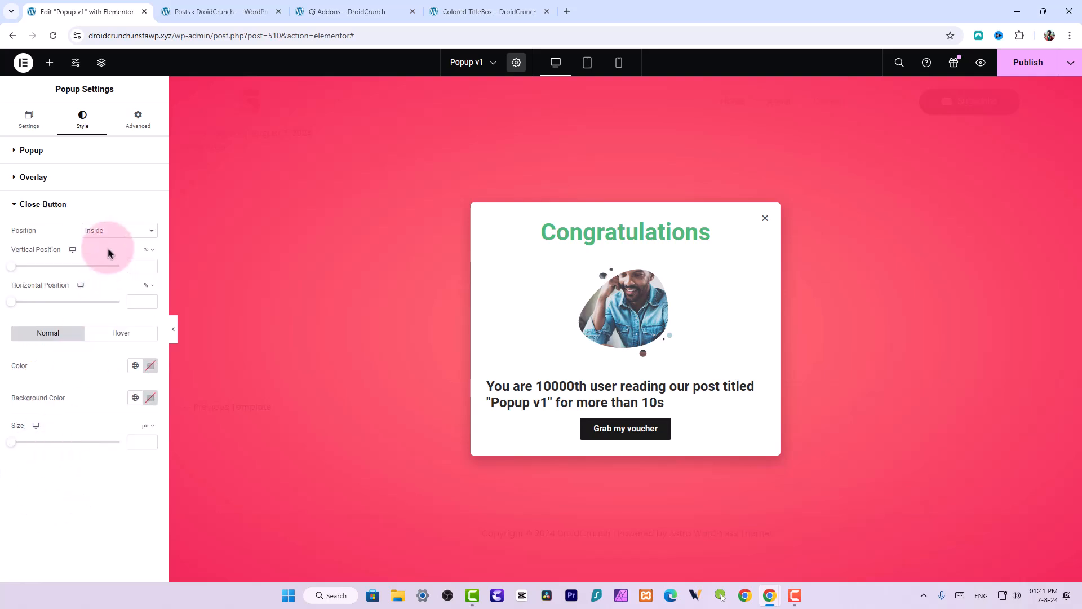
click(118, 236)
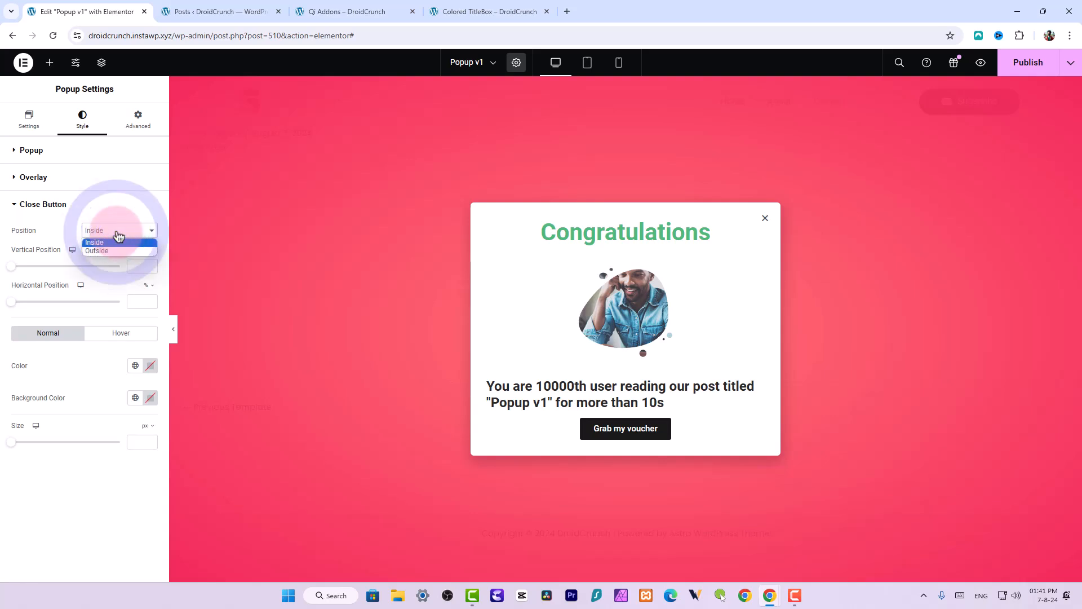
click(113, 253)
click(114, 231)
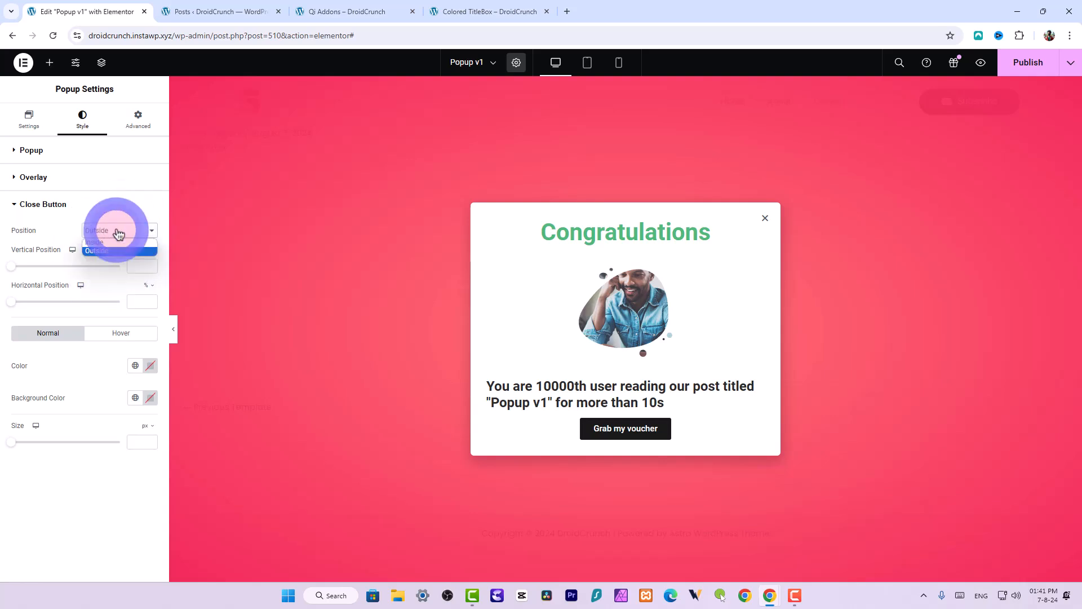
click(113, 243)
drag(14, 272, 21, 273)
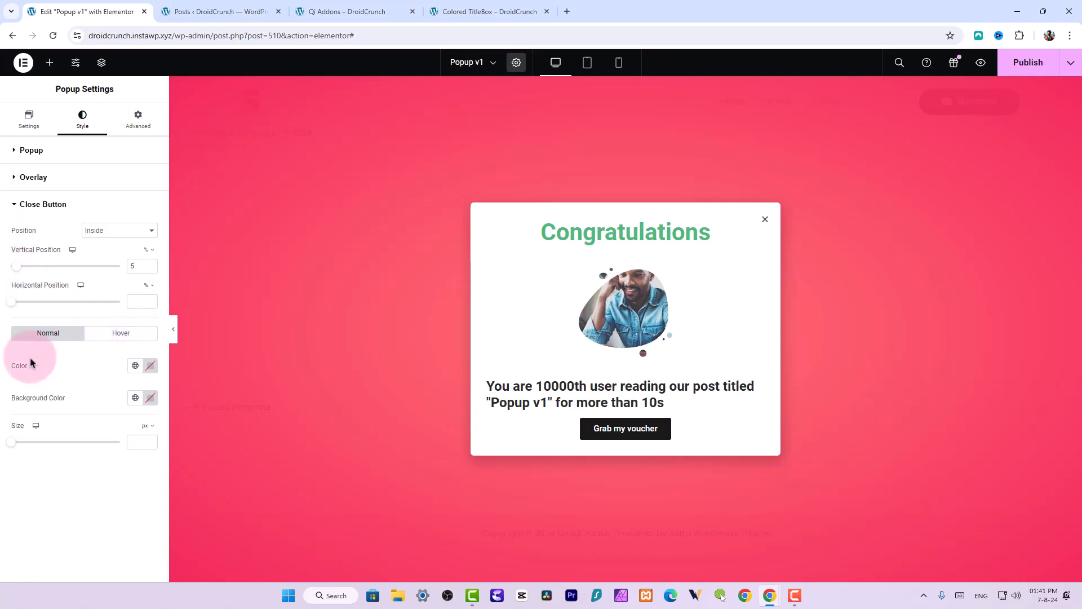
Color the close button icon red #FF0000 on a black background and set its size to 28 px
click(149, 365)
drag(112, 435, 212, 386)
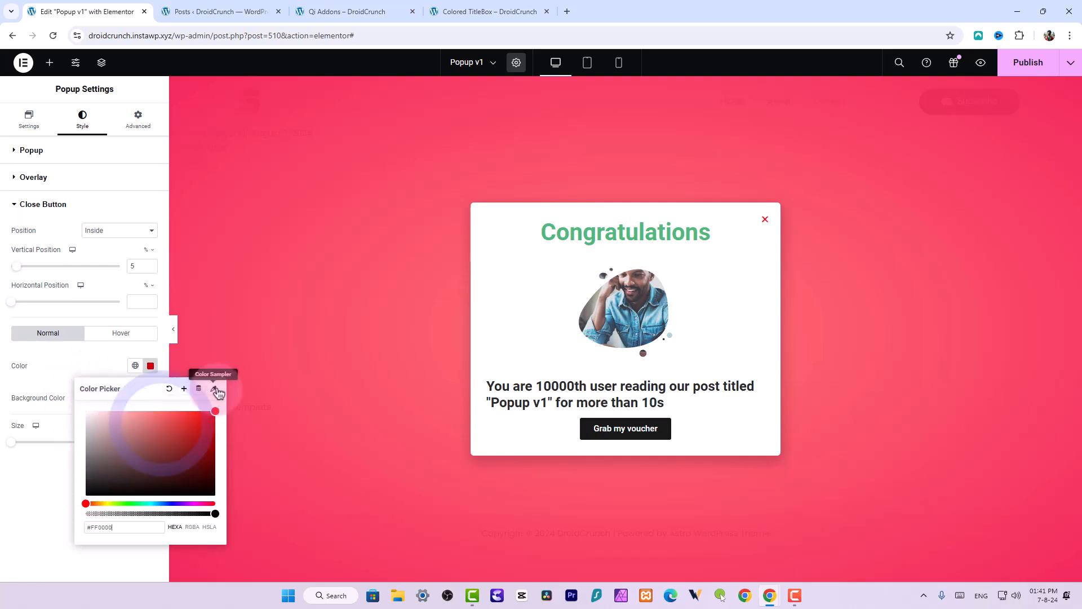
click(115, 364)
click(150, 399)
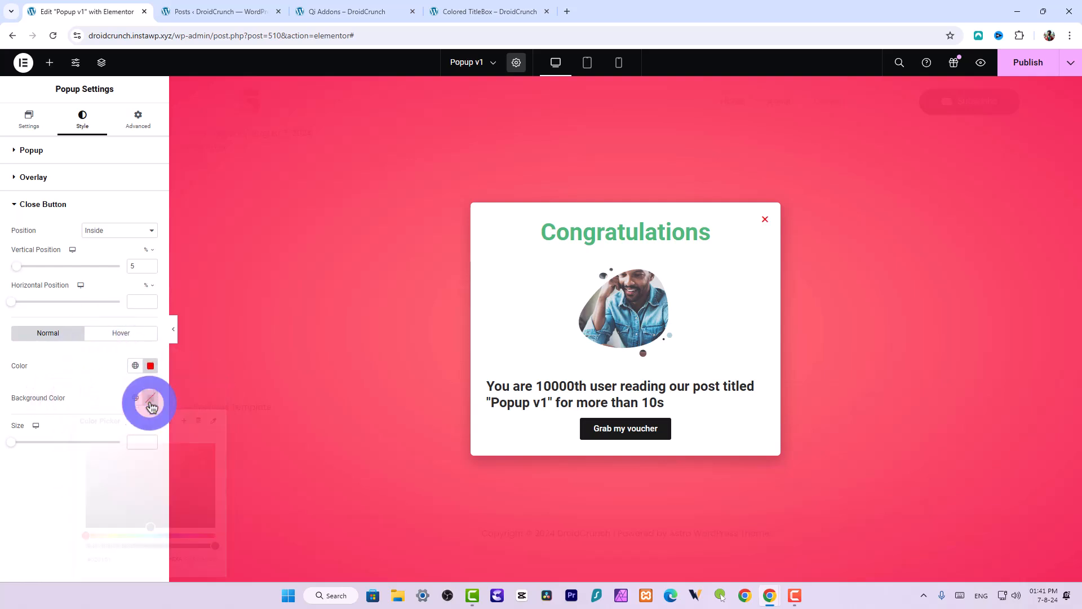
drag(115, 479, 85, 527)
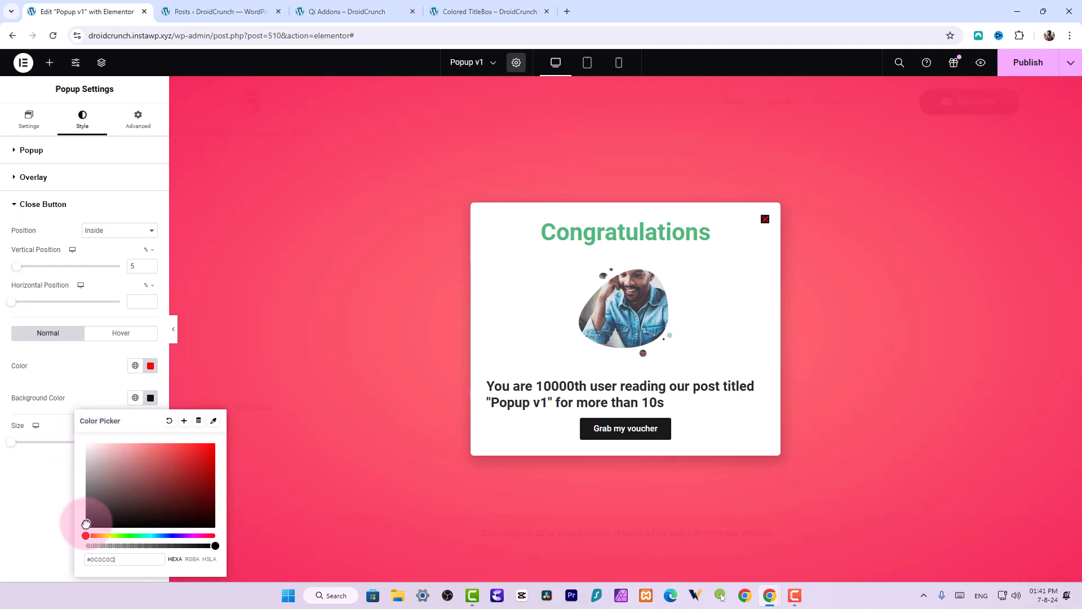
click(76, 403)
click(17, 442)
drag(17, 442, 41, 442)
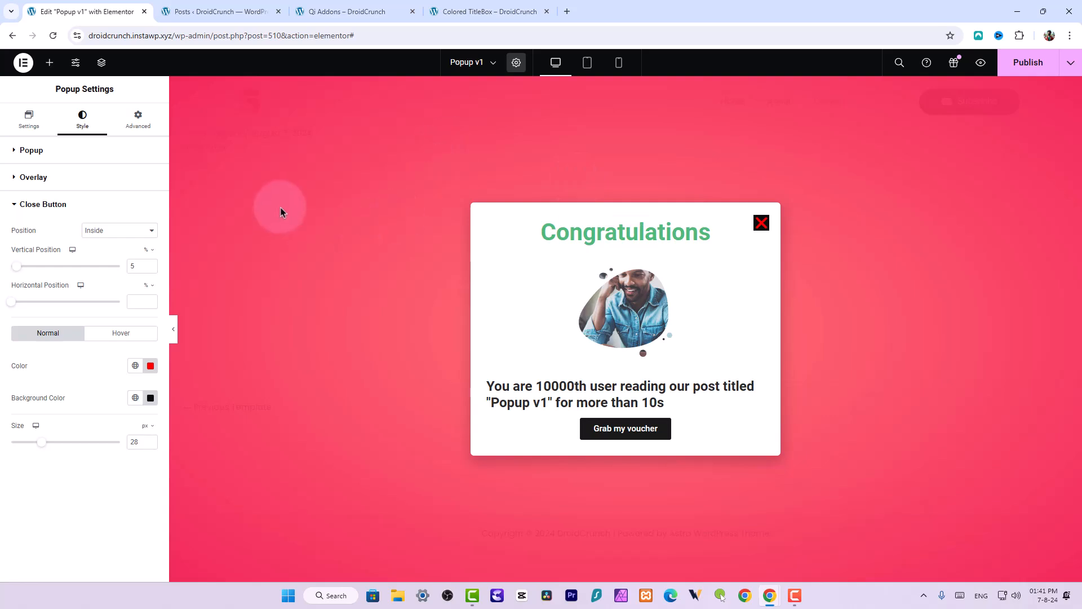
Browse the popup's Advanced options, Custom CSS, Settings and Style sections
click(145, 134)
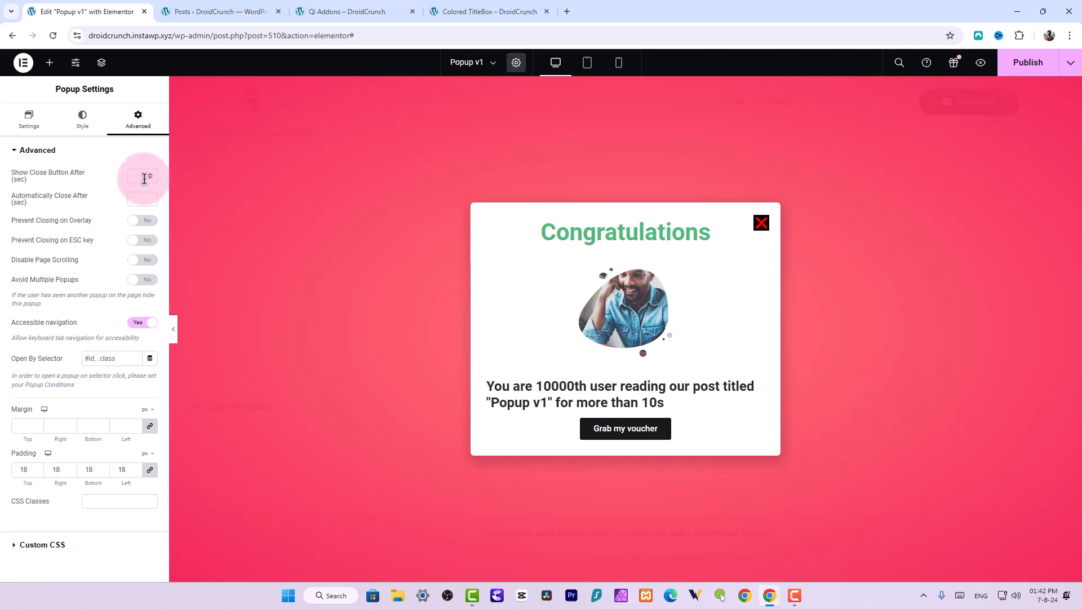
click(761, 224)
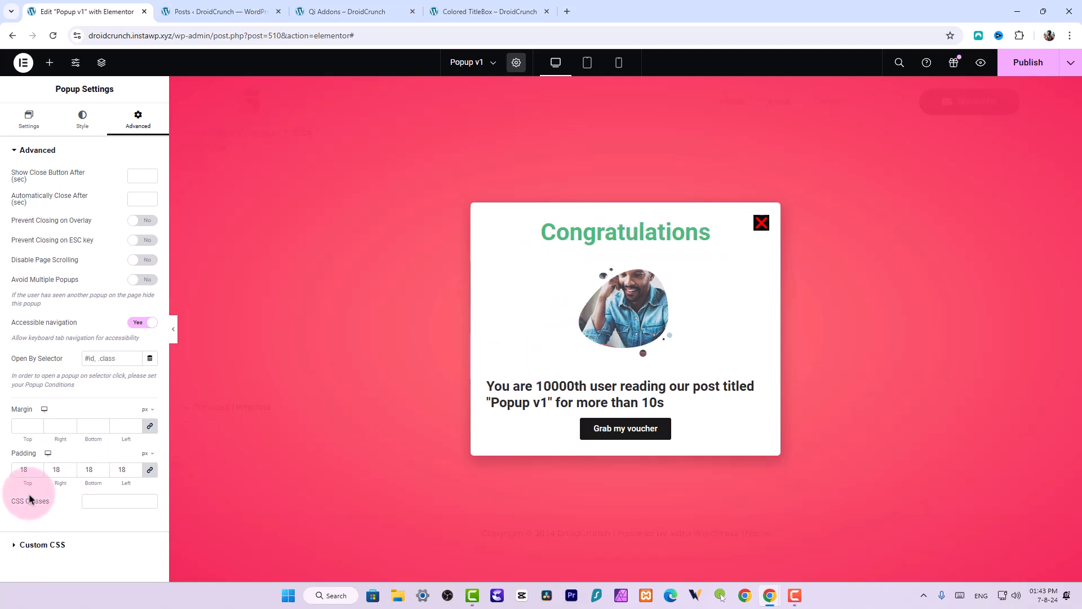
click(67, 544)
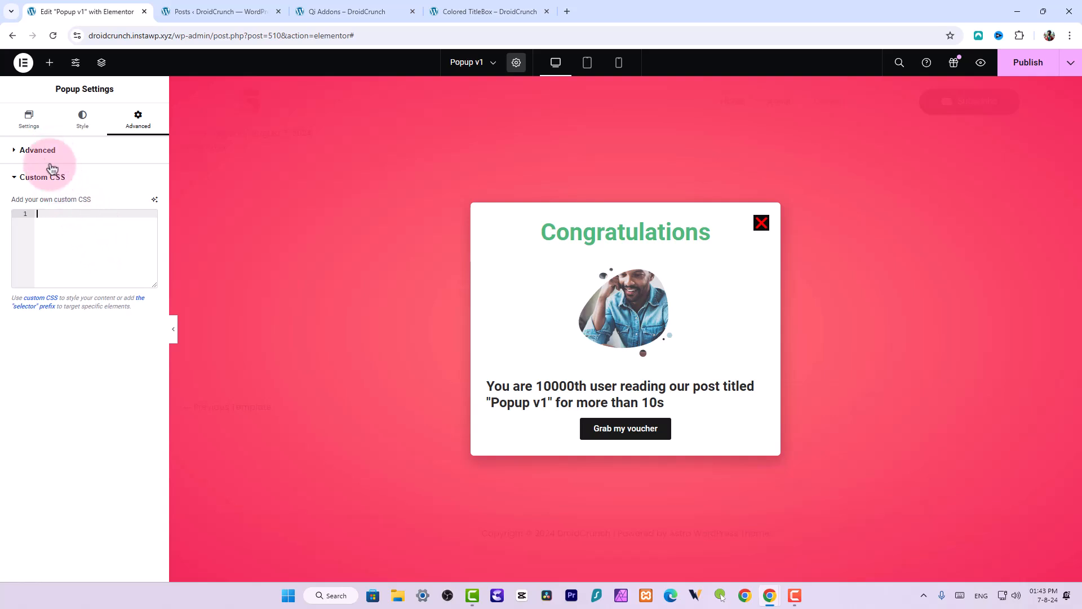
click(25, 116)
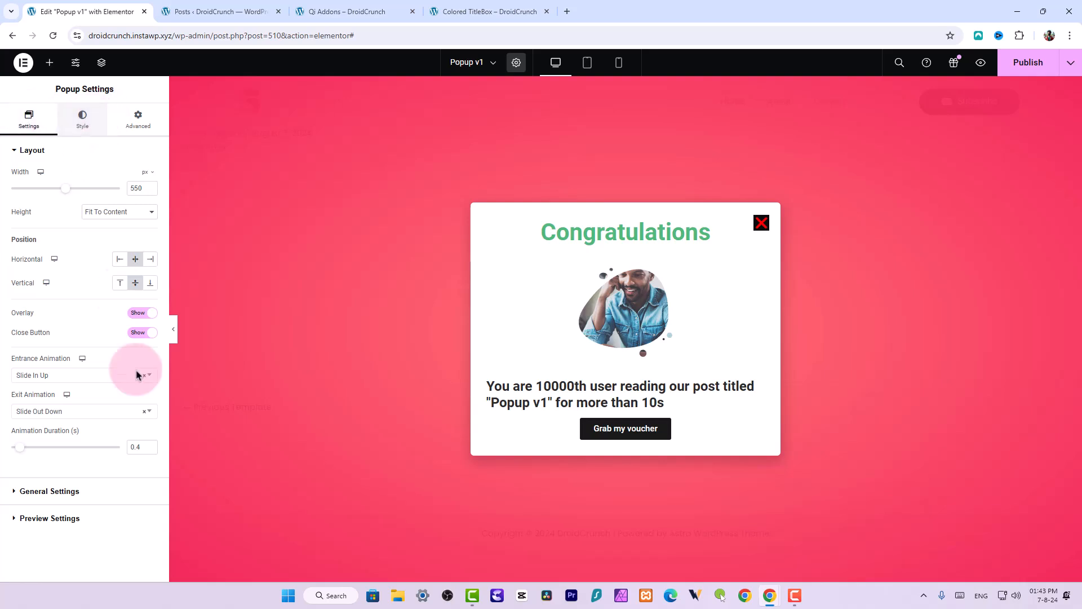
click(89, 119)
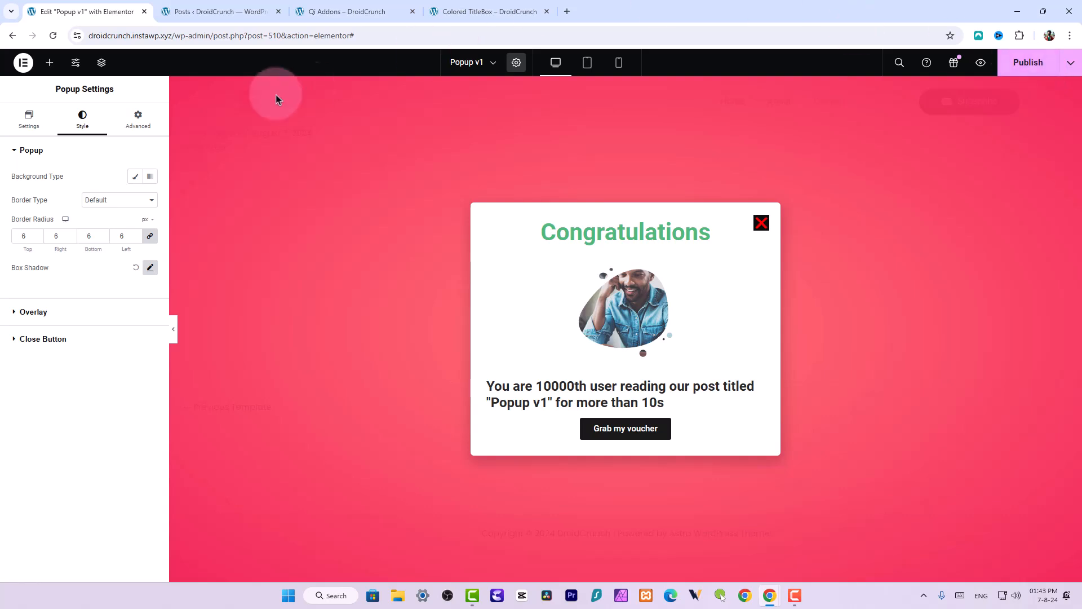
click(141, 116)
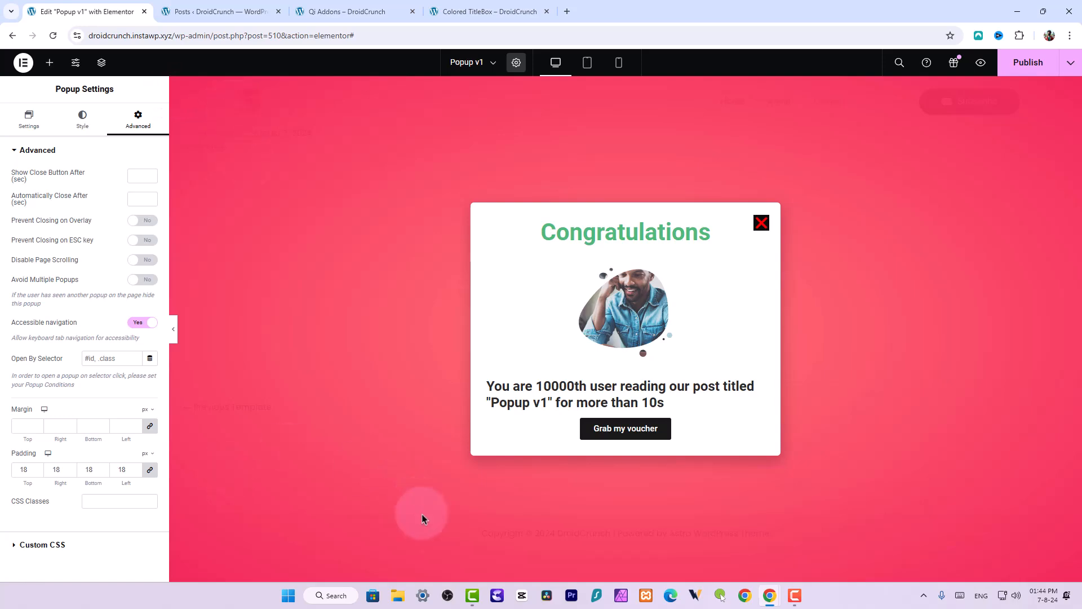
click(472, 595)
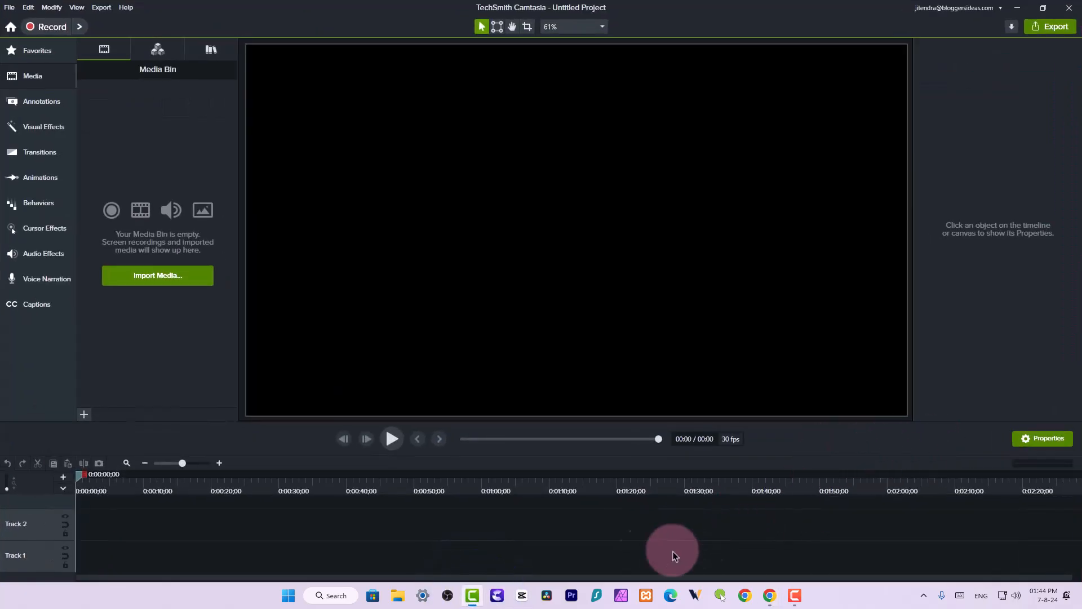